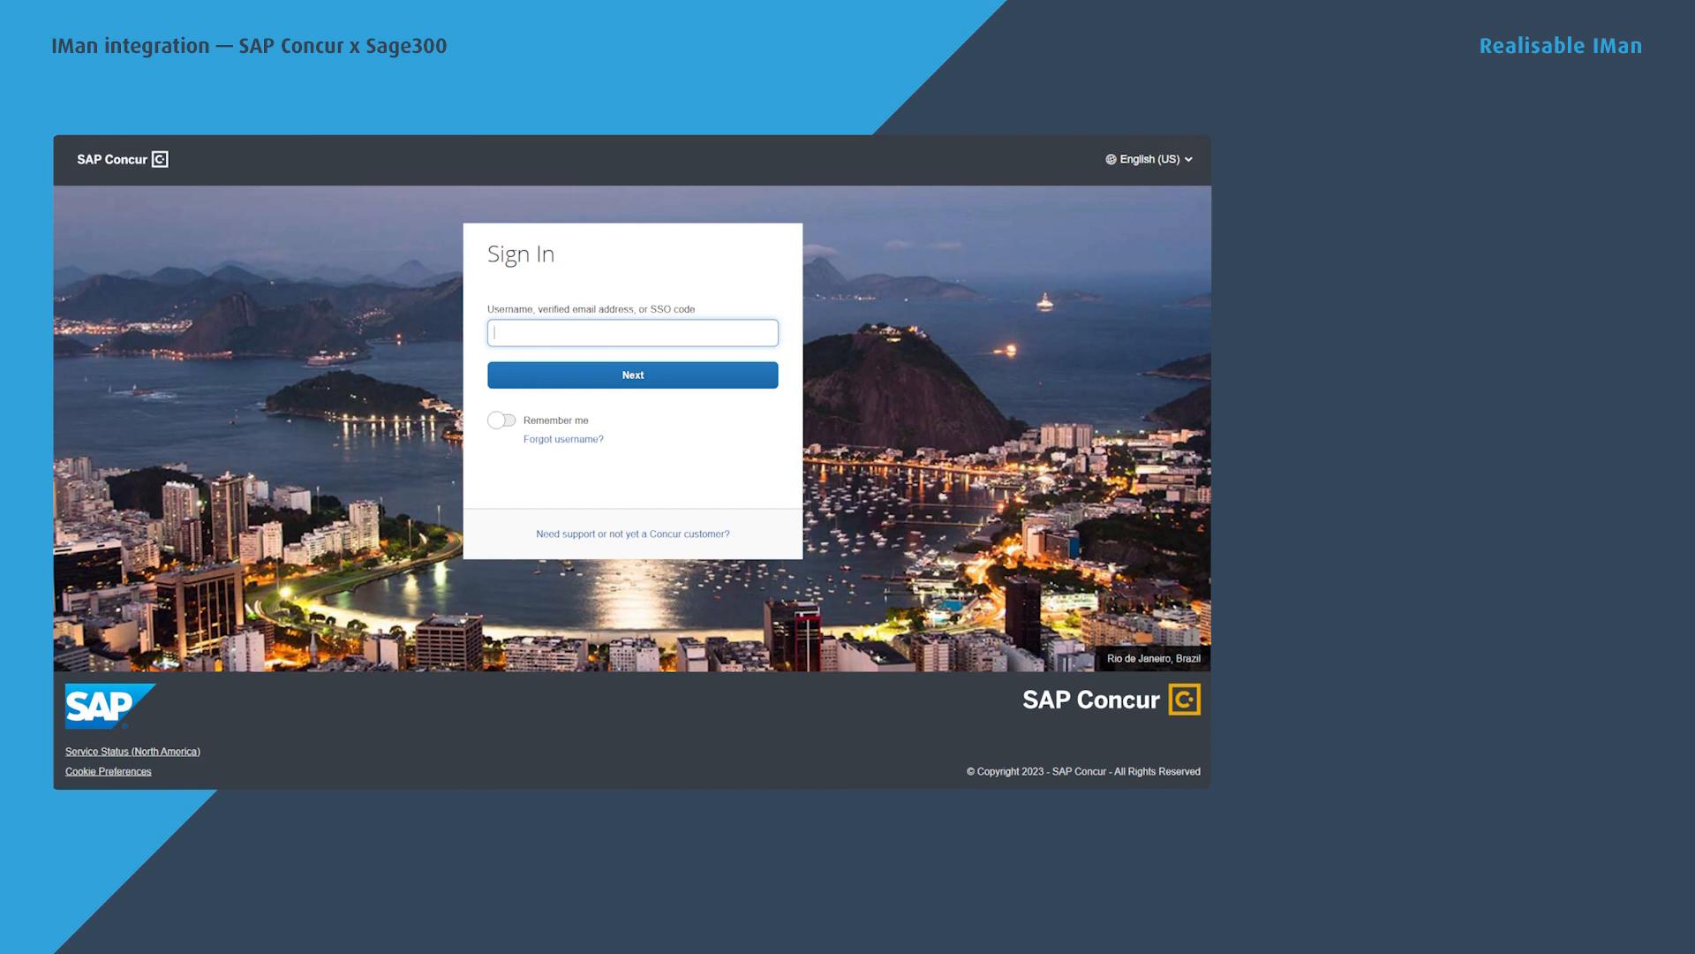
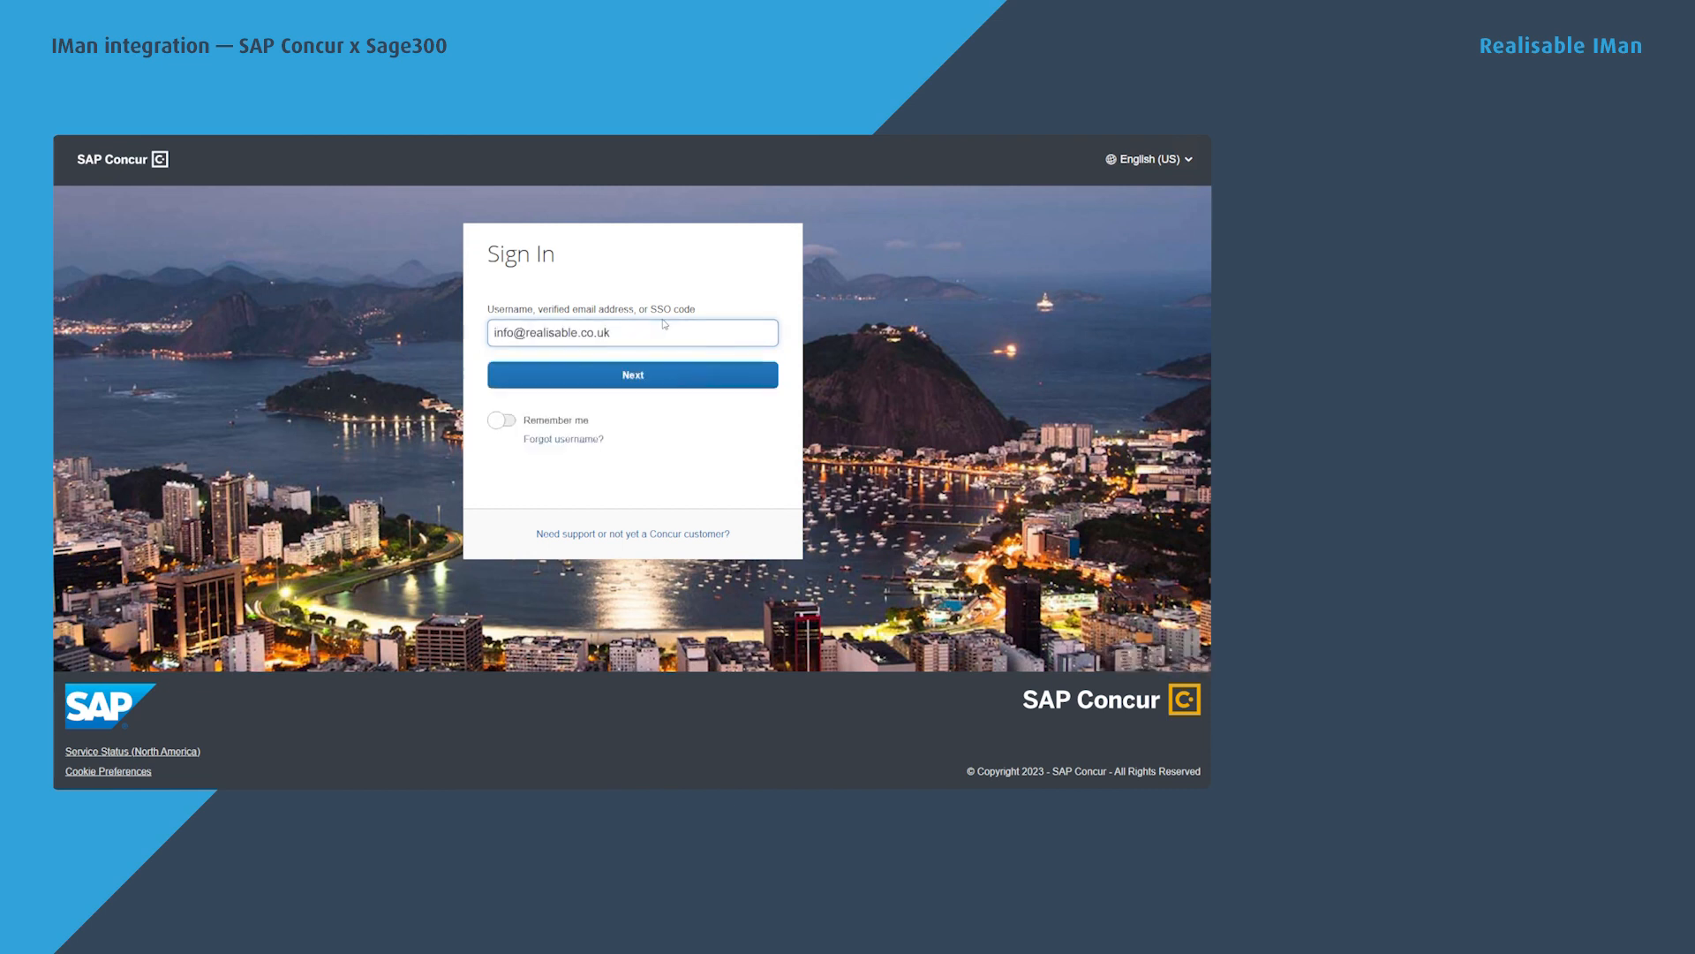
Sign in to SAP Concur with the account e-mail and password, then bring up the New choices.
key("Return")
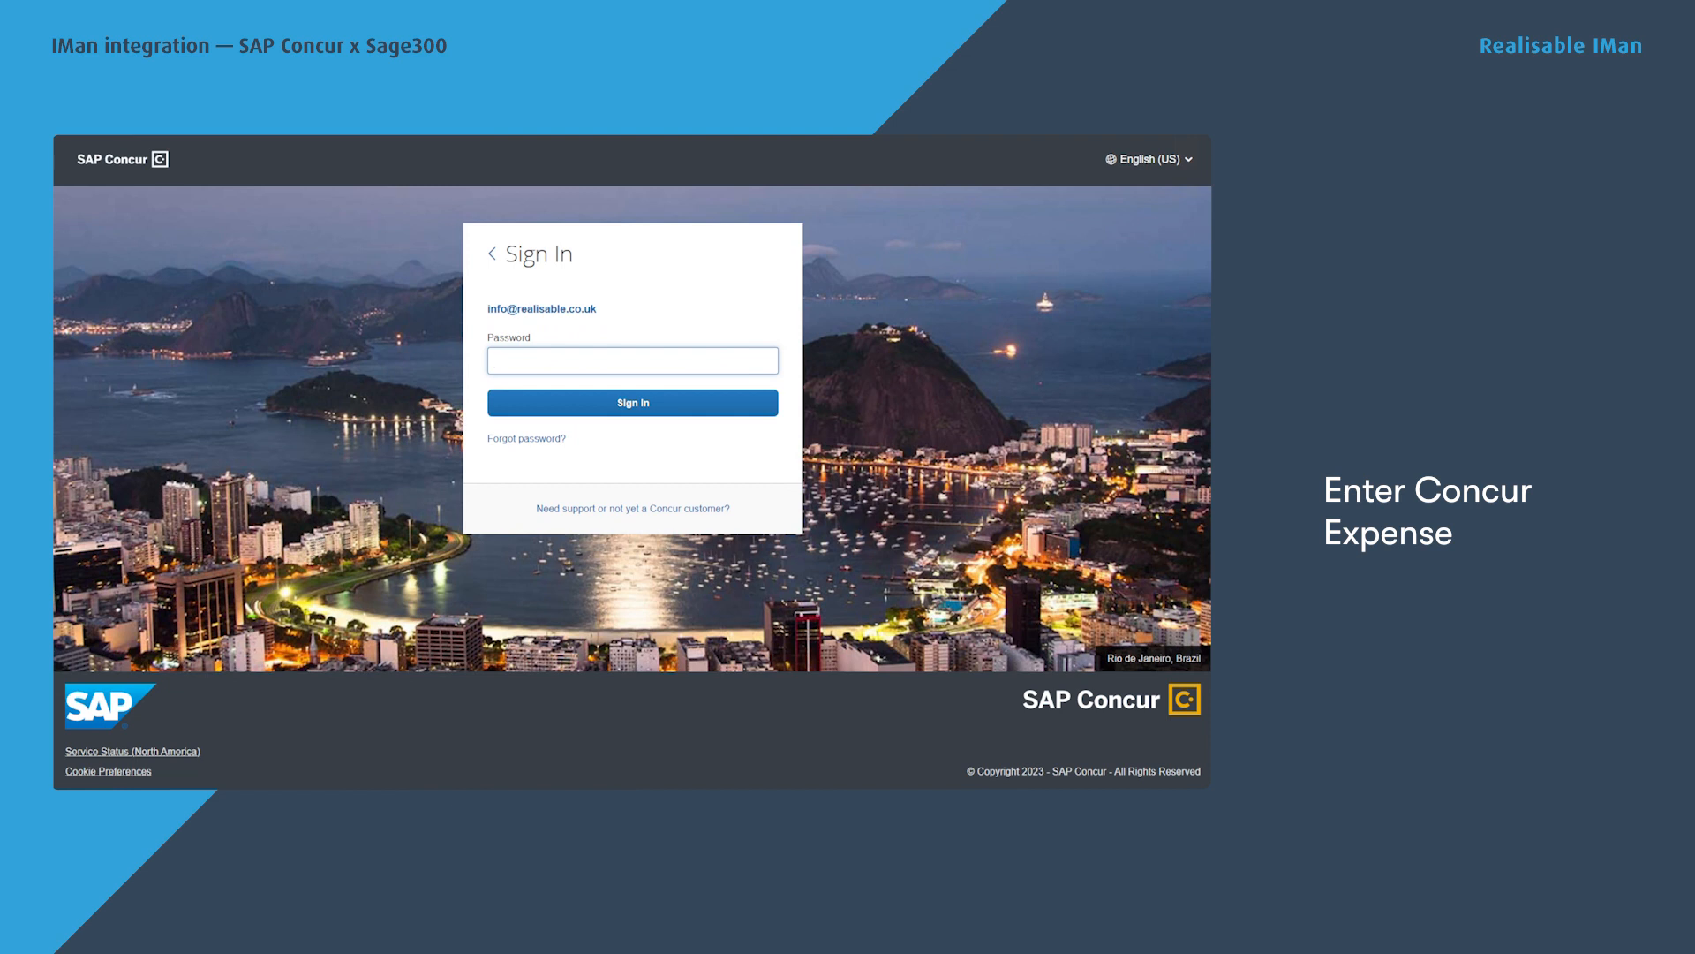
key("ctrl+v")
left_click(629, 403)
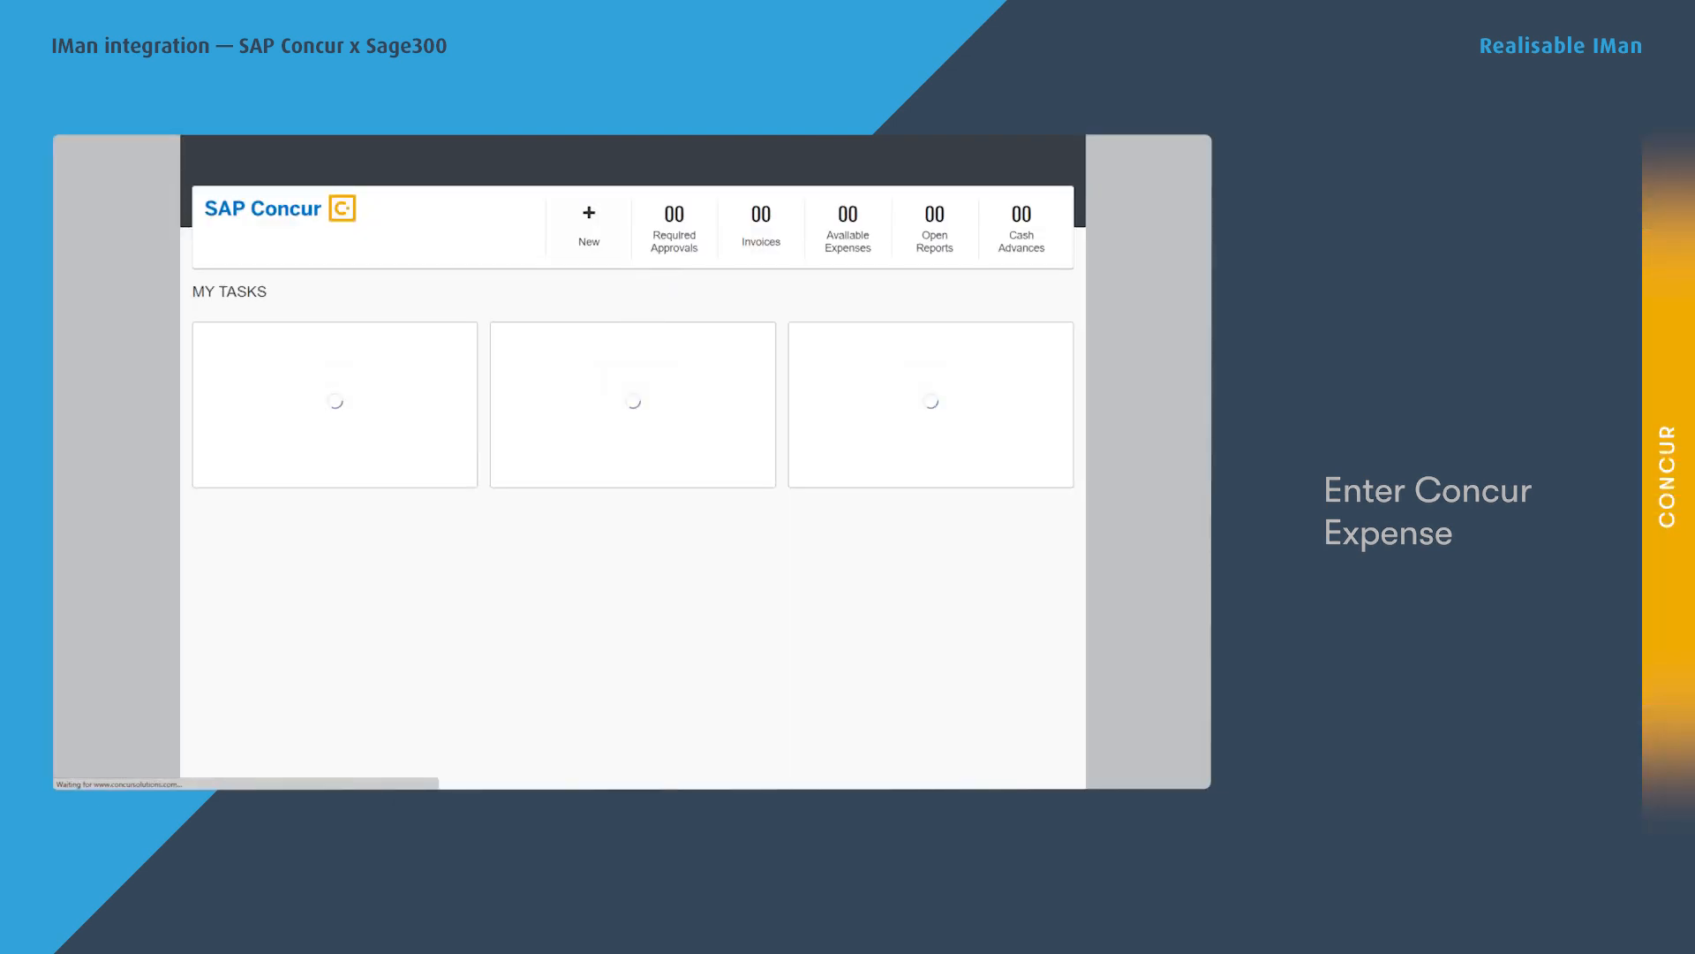
left_click(590, 219)
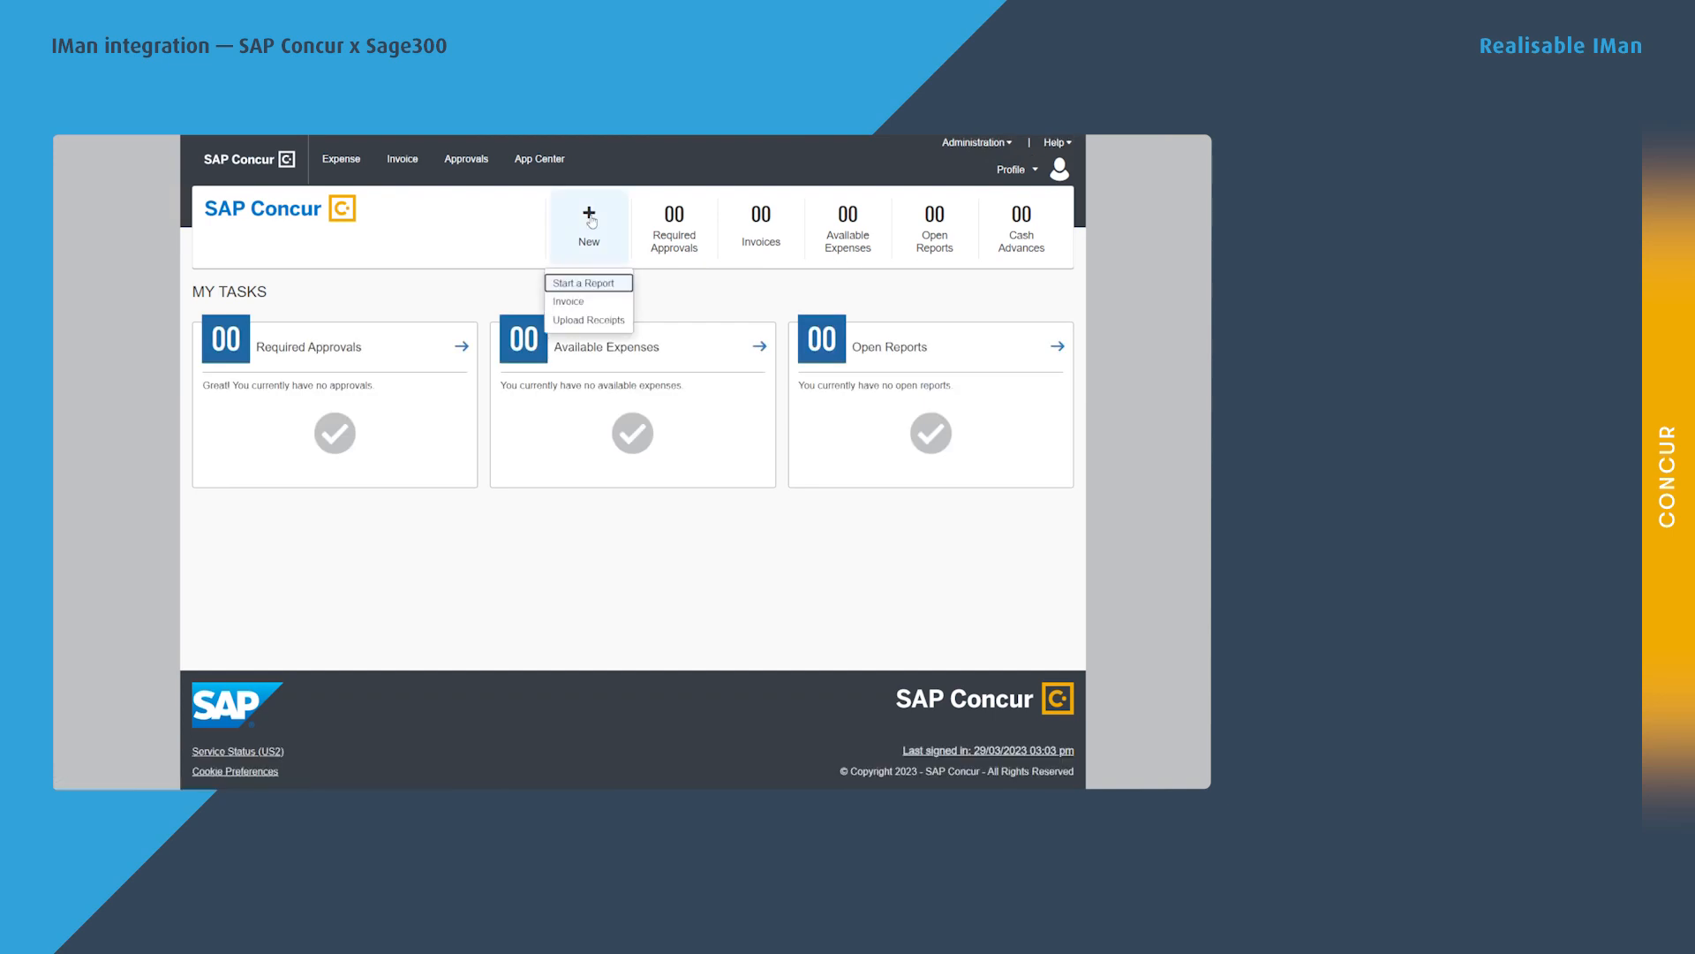
Create a new report named 'Sage300 Expense' and begin adding its first expense.
left_click(585, 284)
left_click(257, 276)
type("Sage")
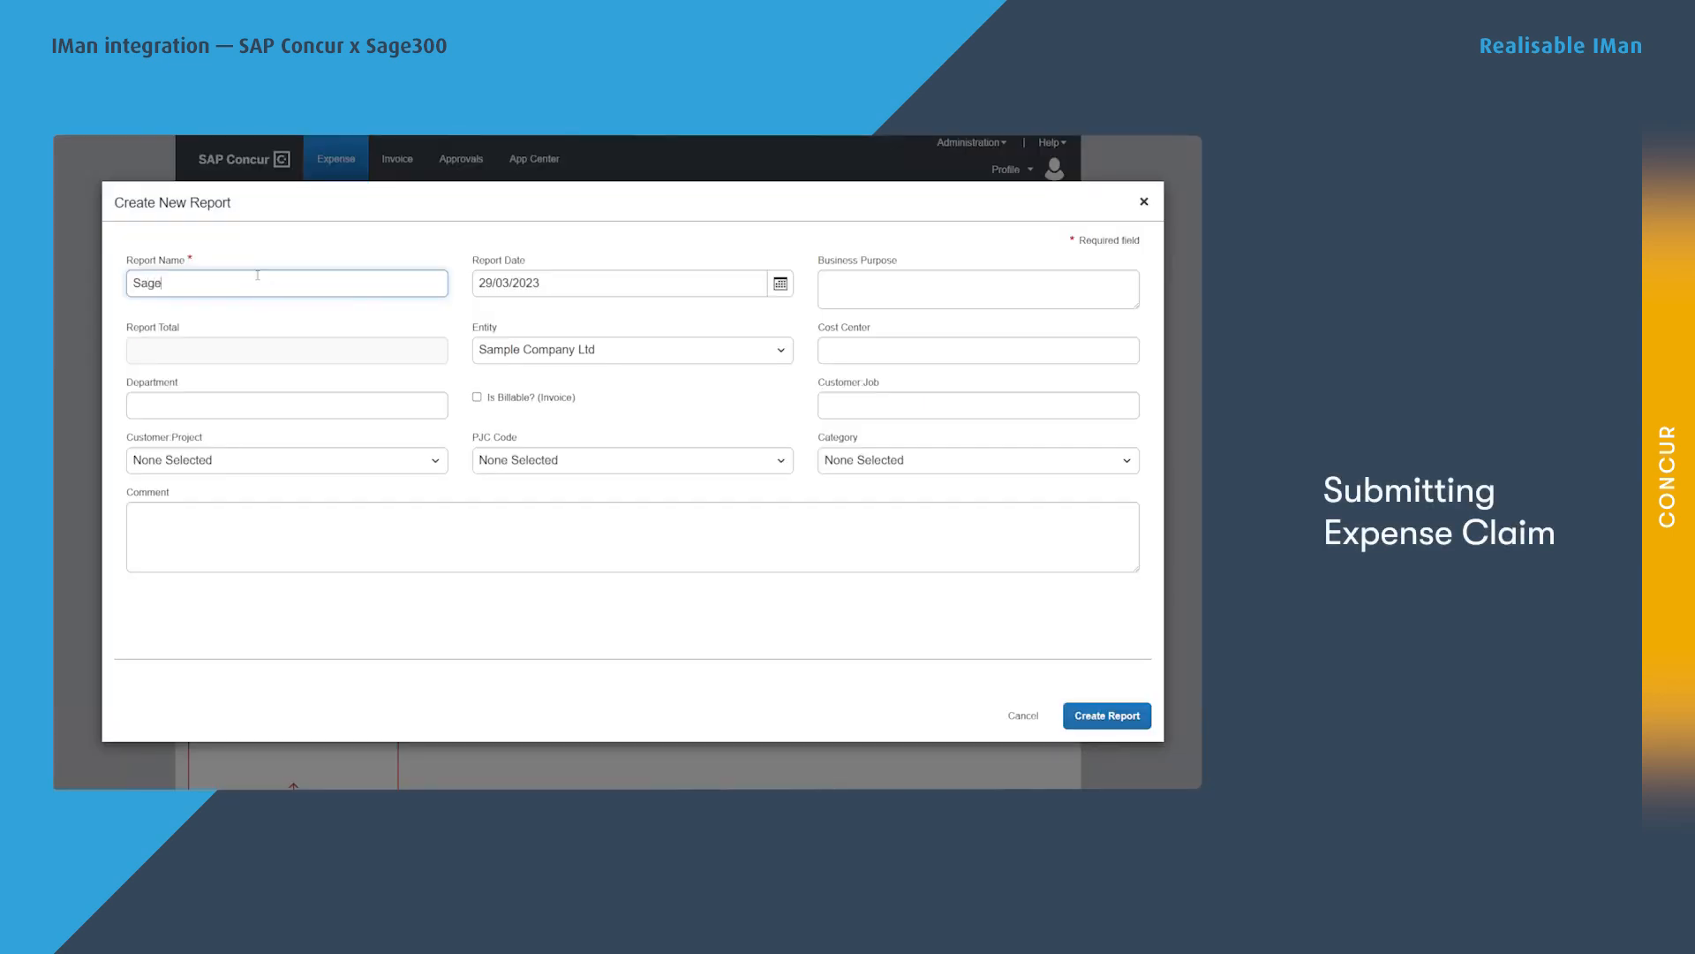
type("300 Expense")
left_click(1104, 717)
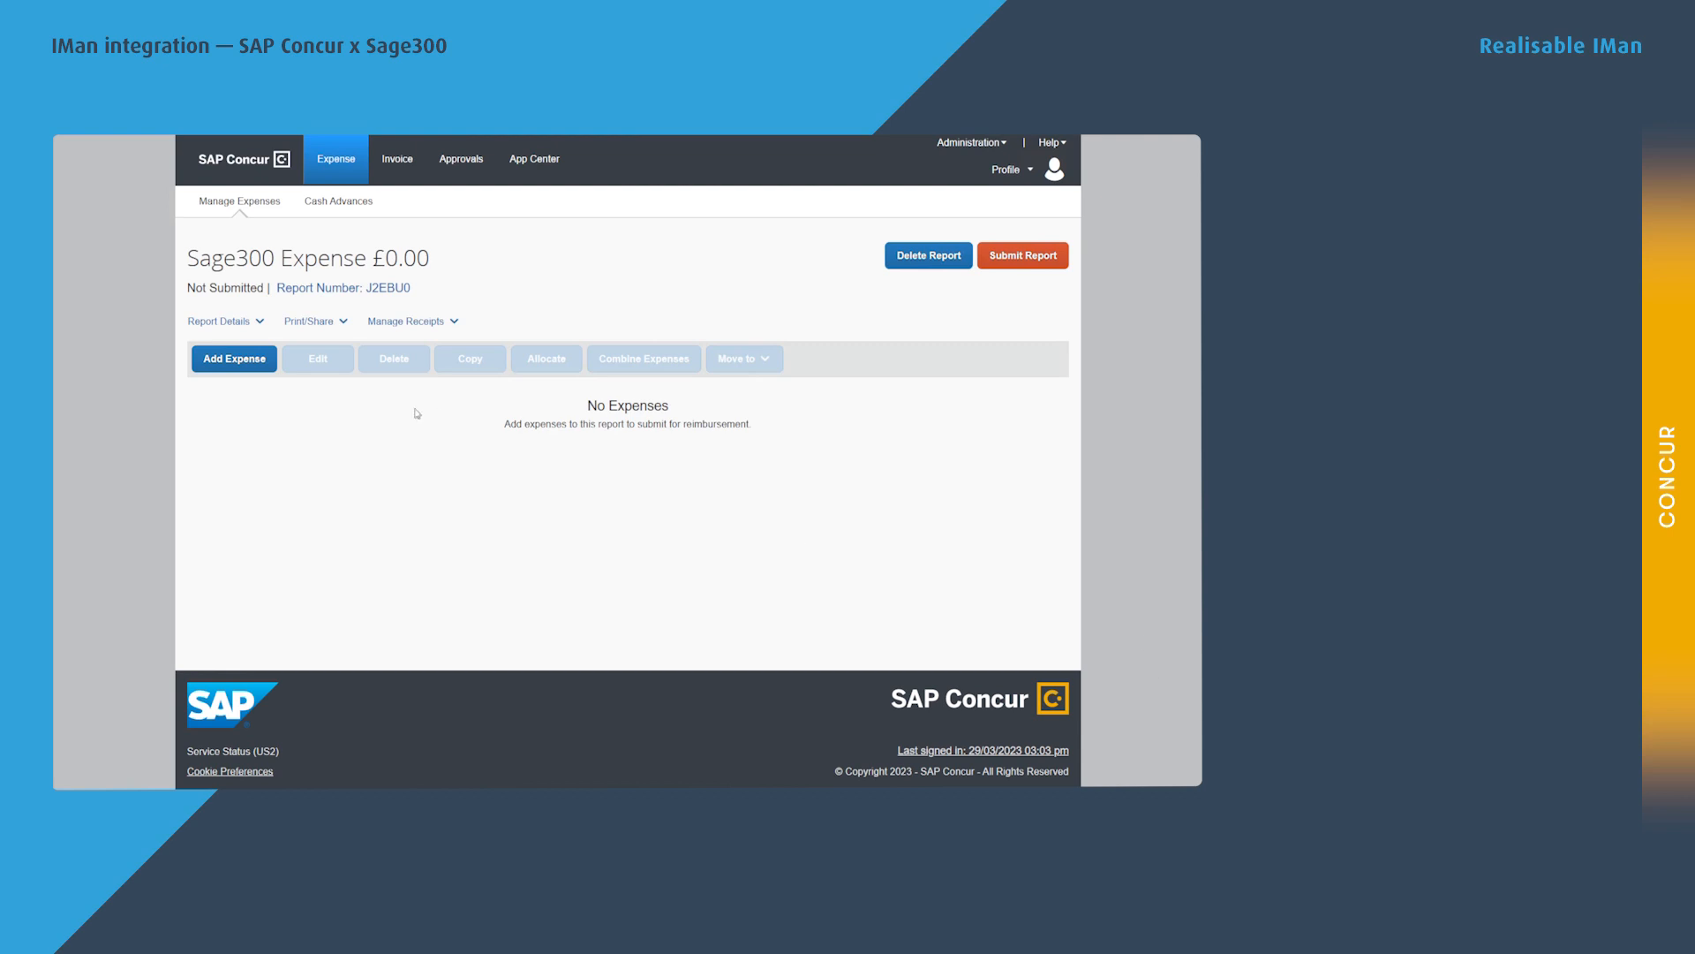
left_click(242, 362)
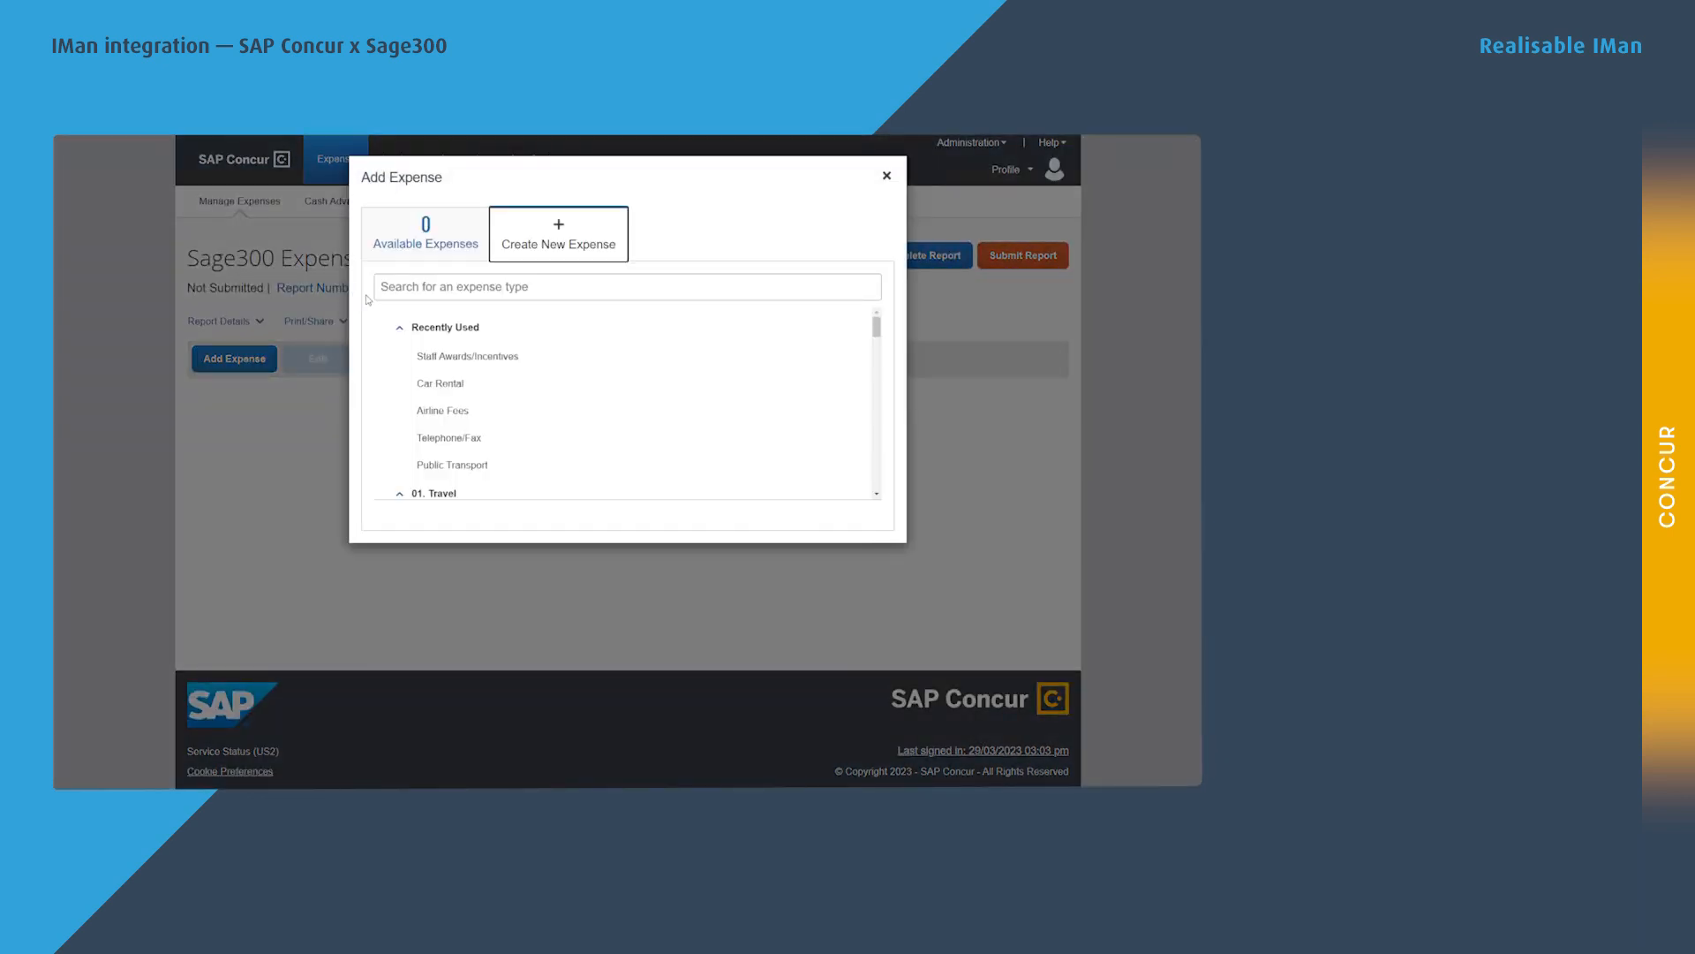
Enter an Airline Fees expense dated 27/03/2023, business purpose 'Line', receipt status Tax Receipt.
left_click(450, 411)
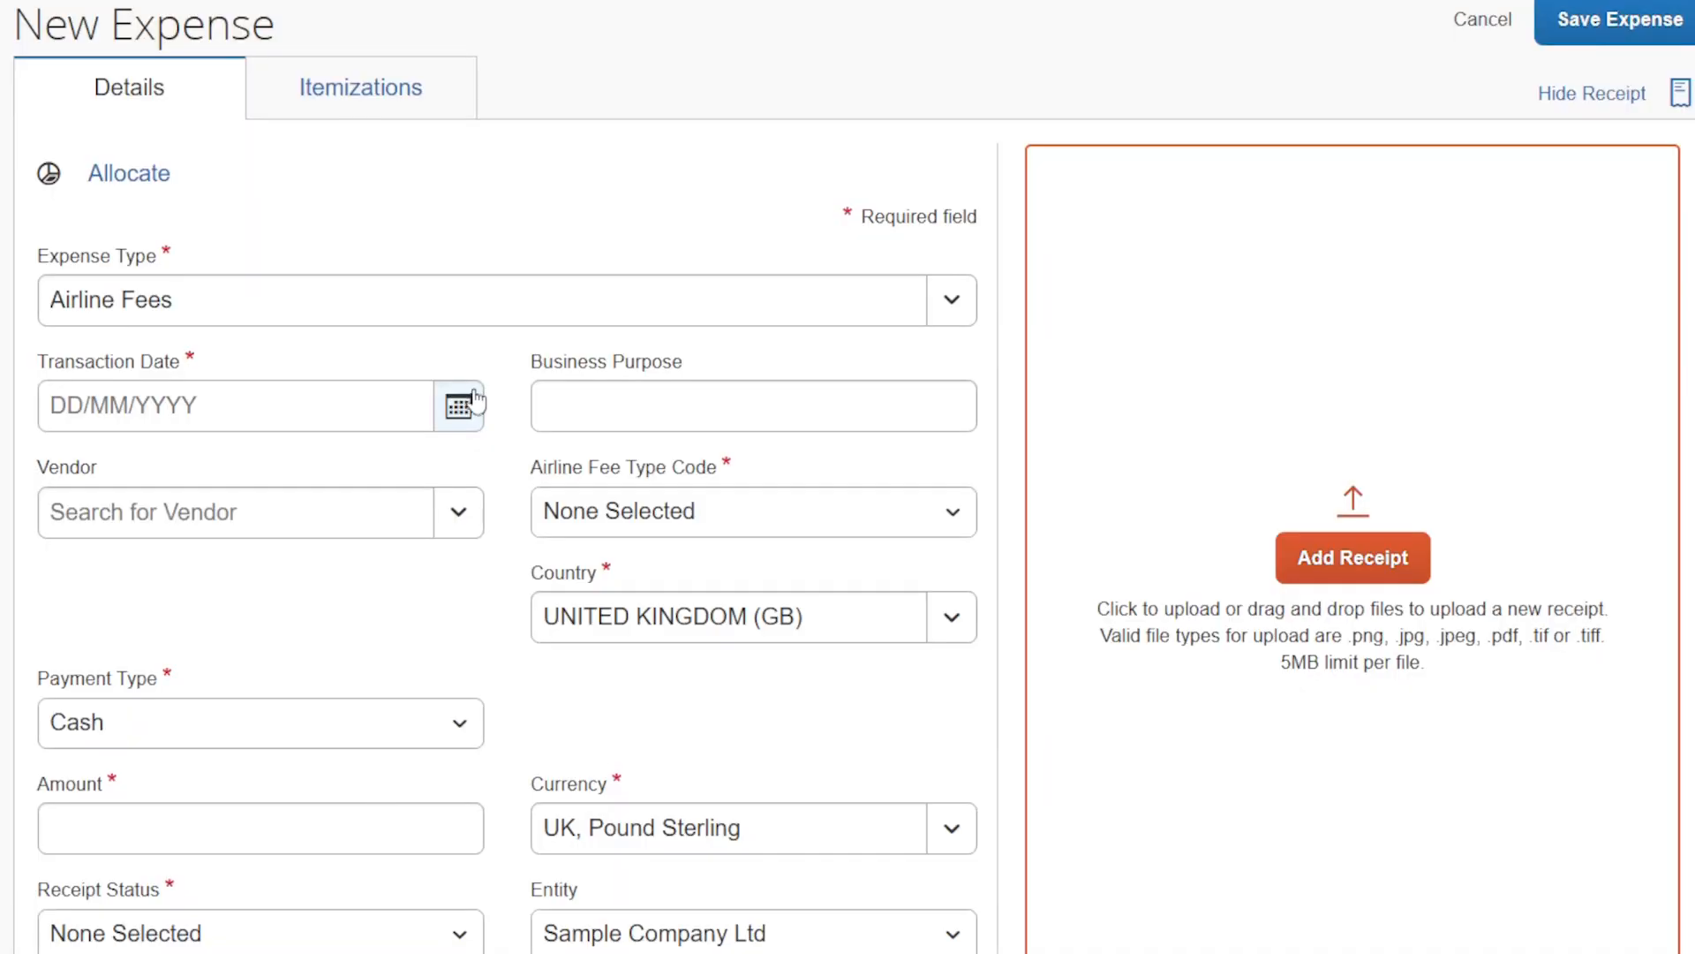
left_click(418, 444)
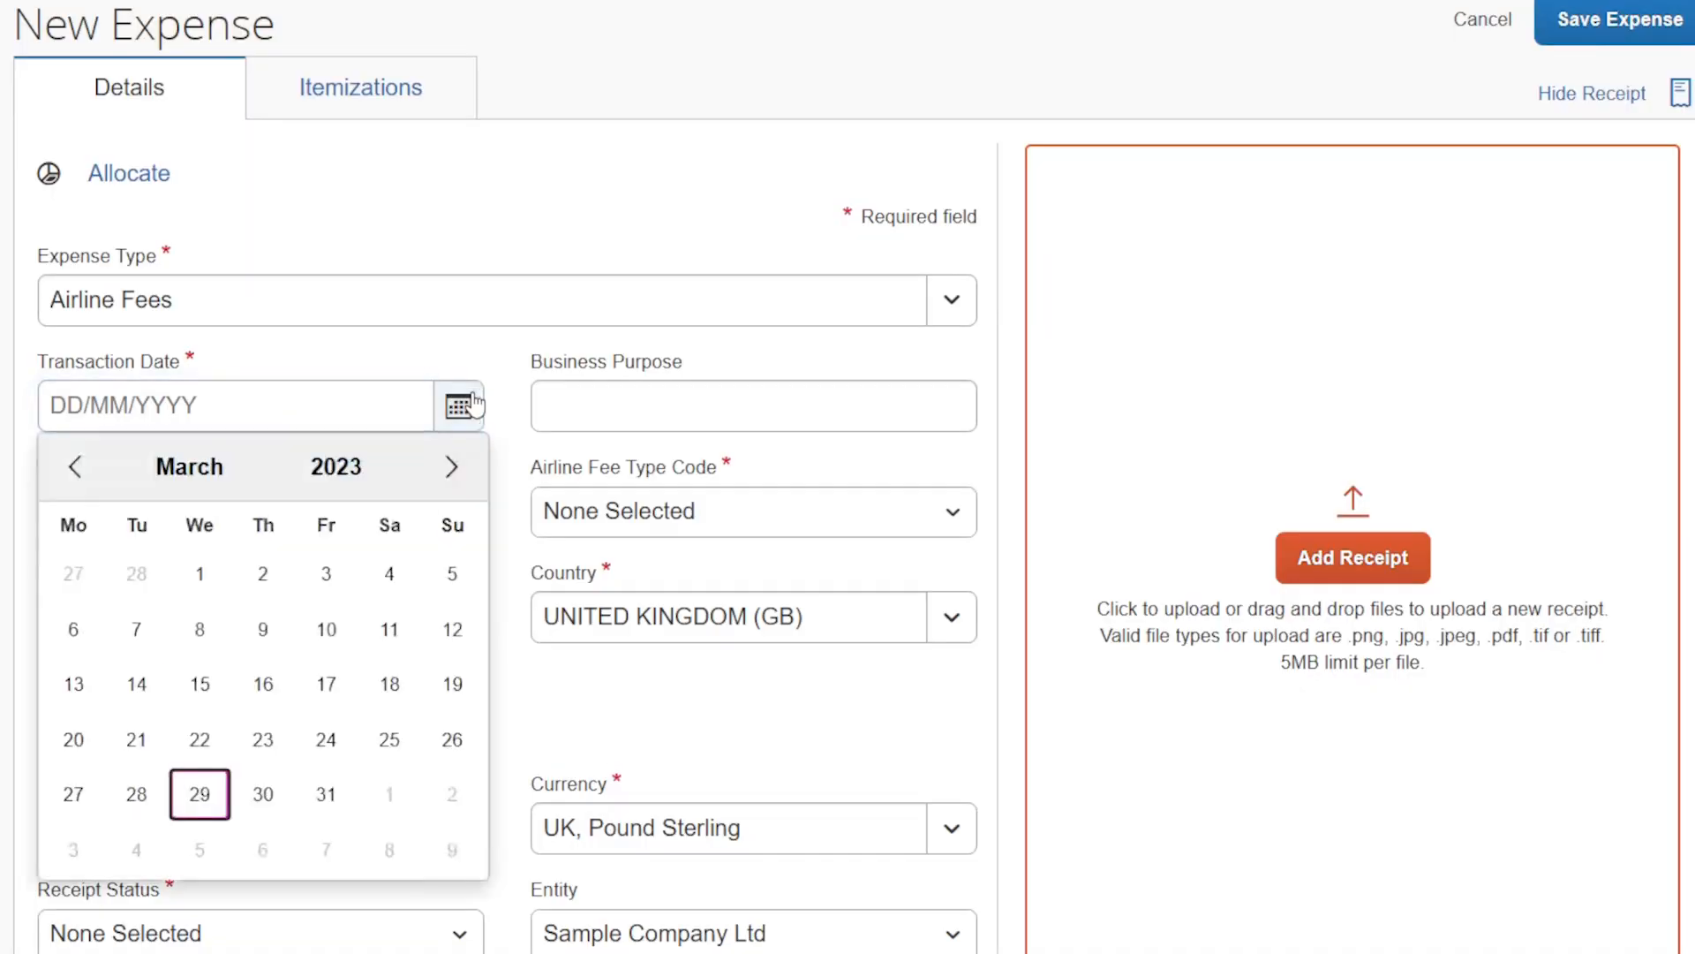
left_click(73, 794)
left_click(592, 424)
type("Line \\1")
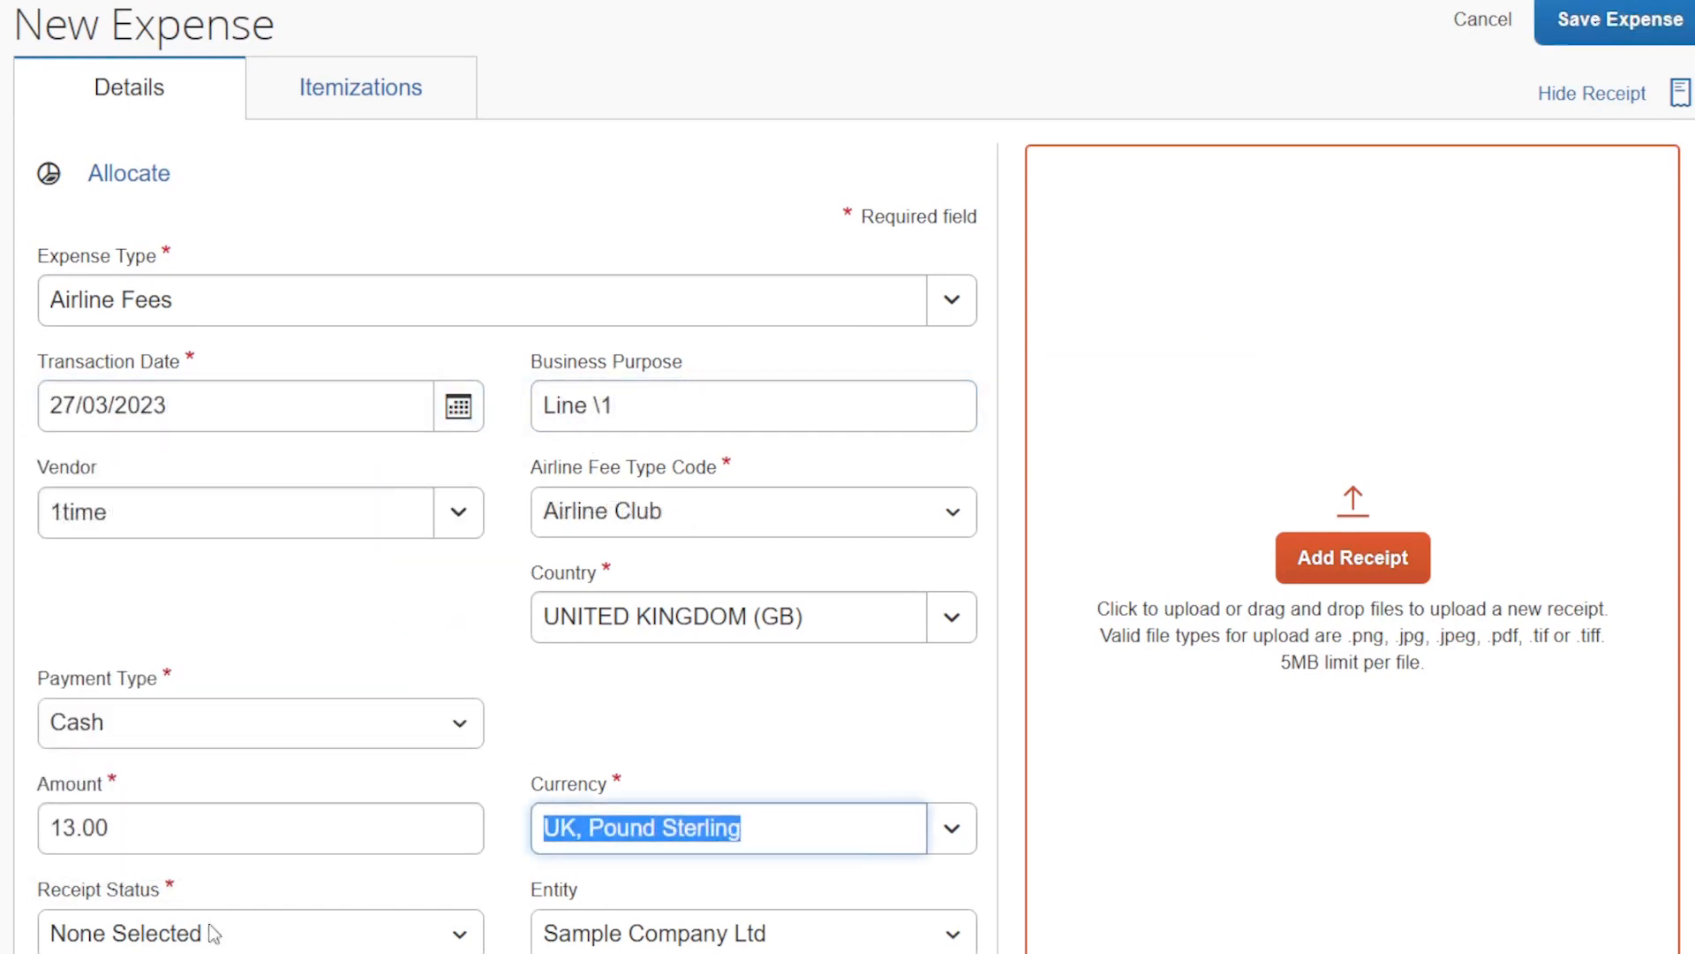
left_click(214, 929)
left_click(197, 877)
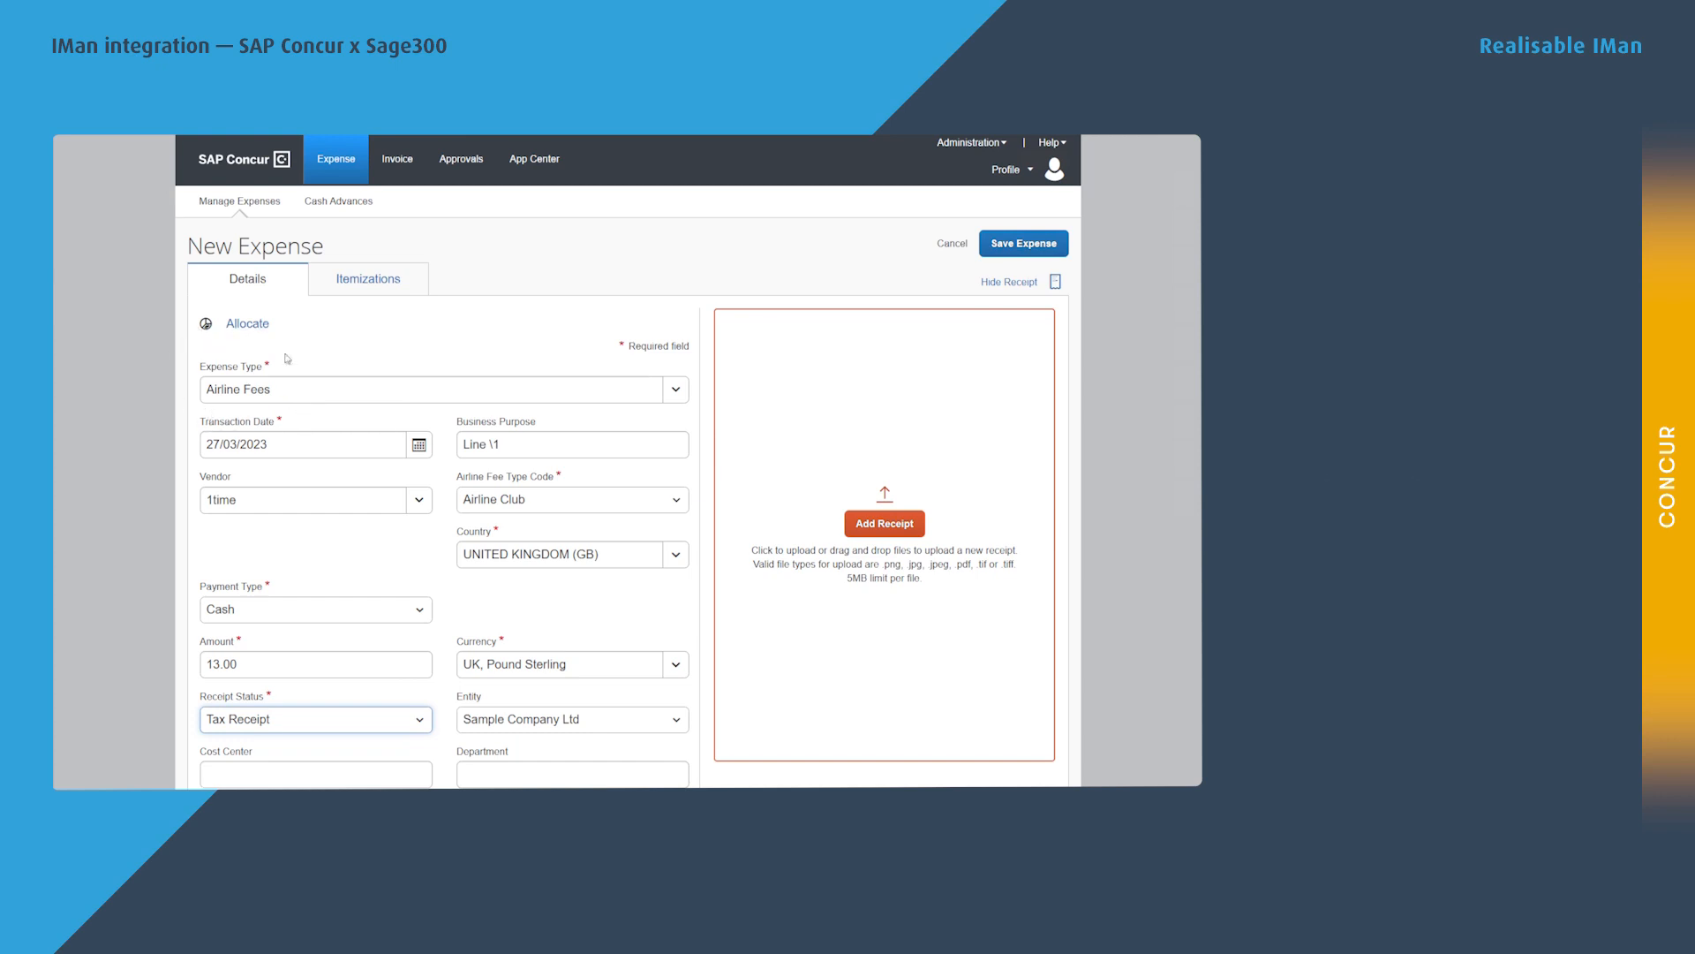
Enter cost center 100, attach Receipt.png, and save the airline expense to add another.
left_click(270, 773)
type("100")
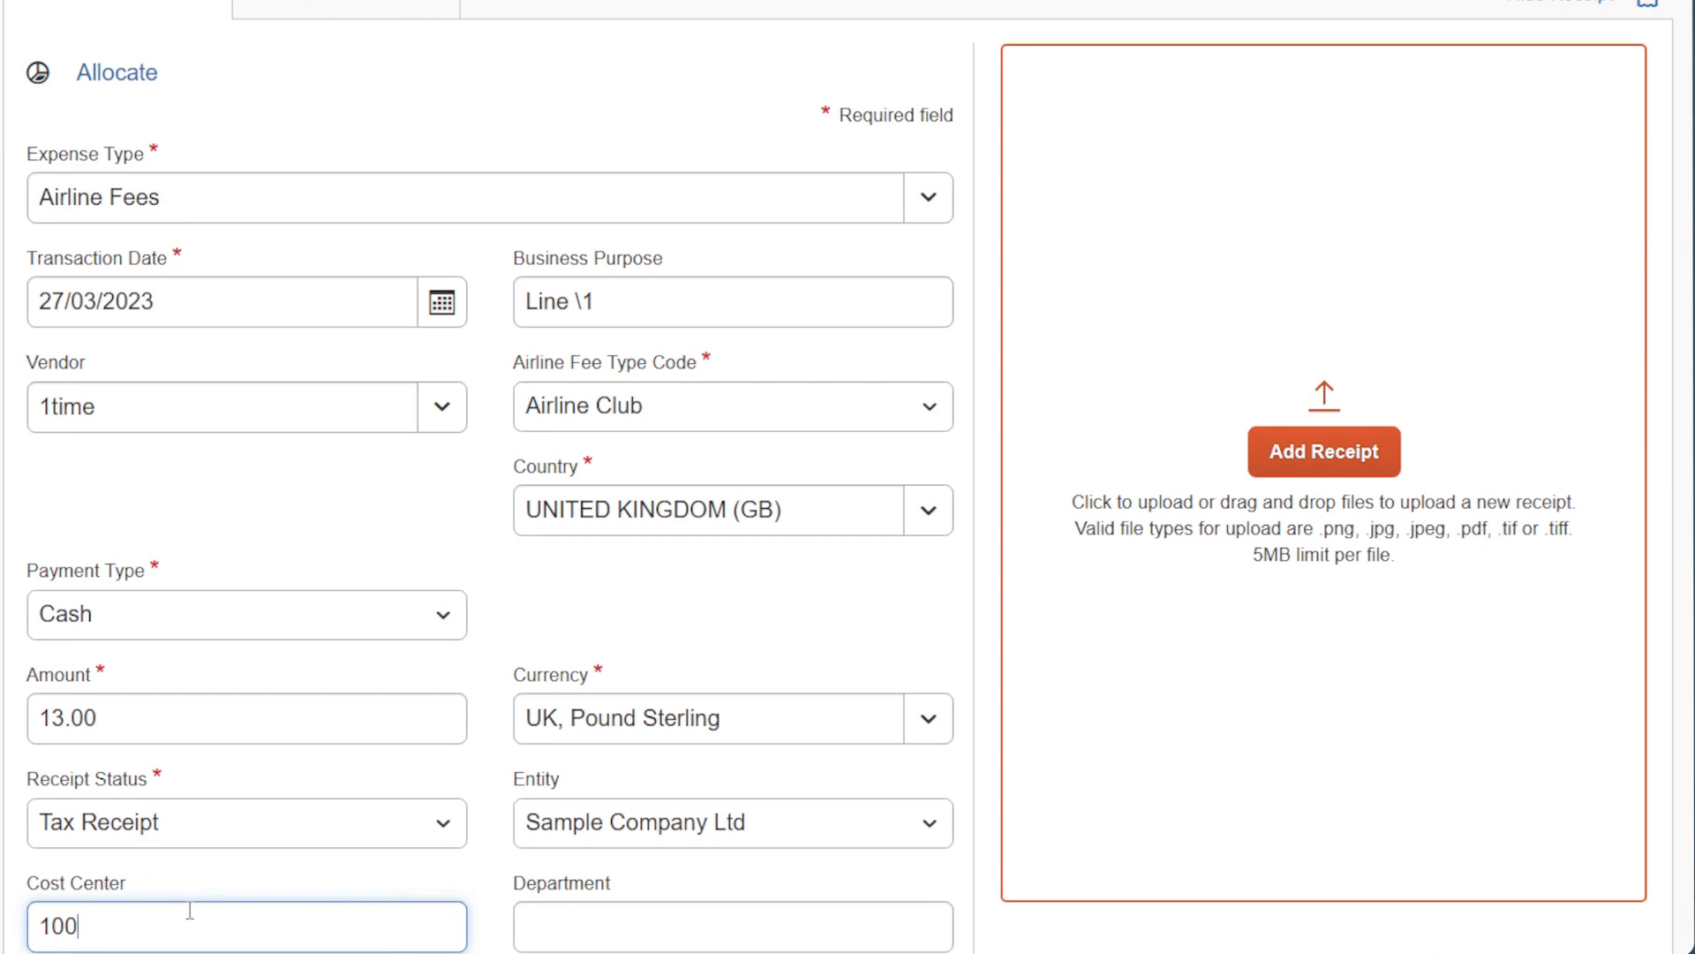
left_click(1363, 450)
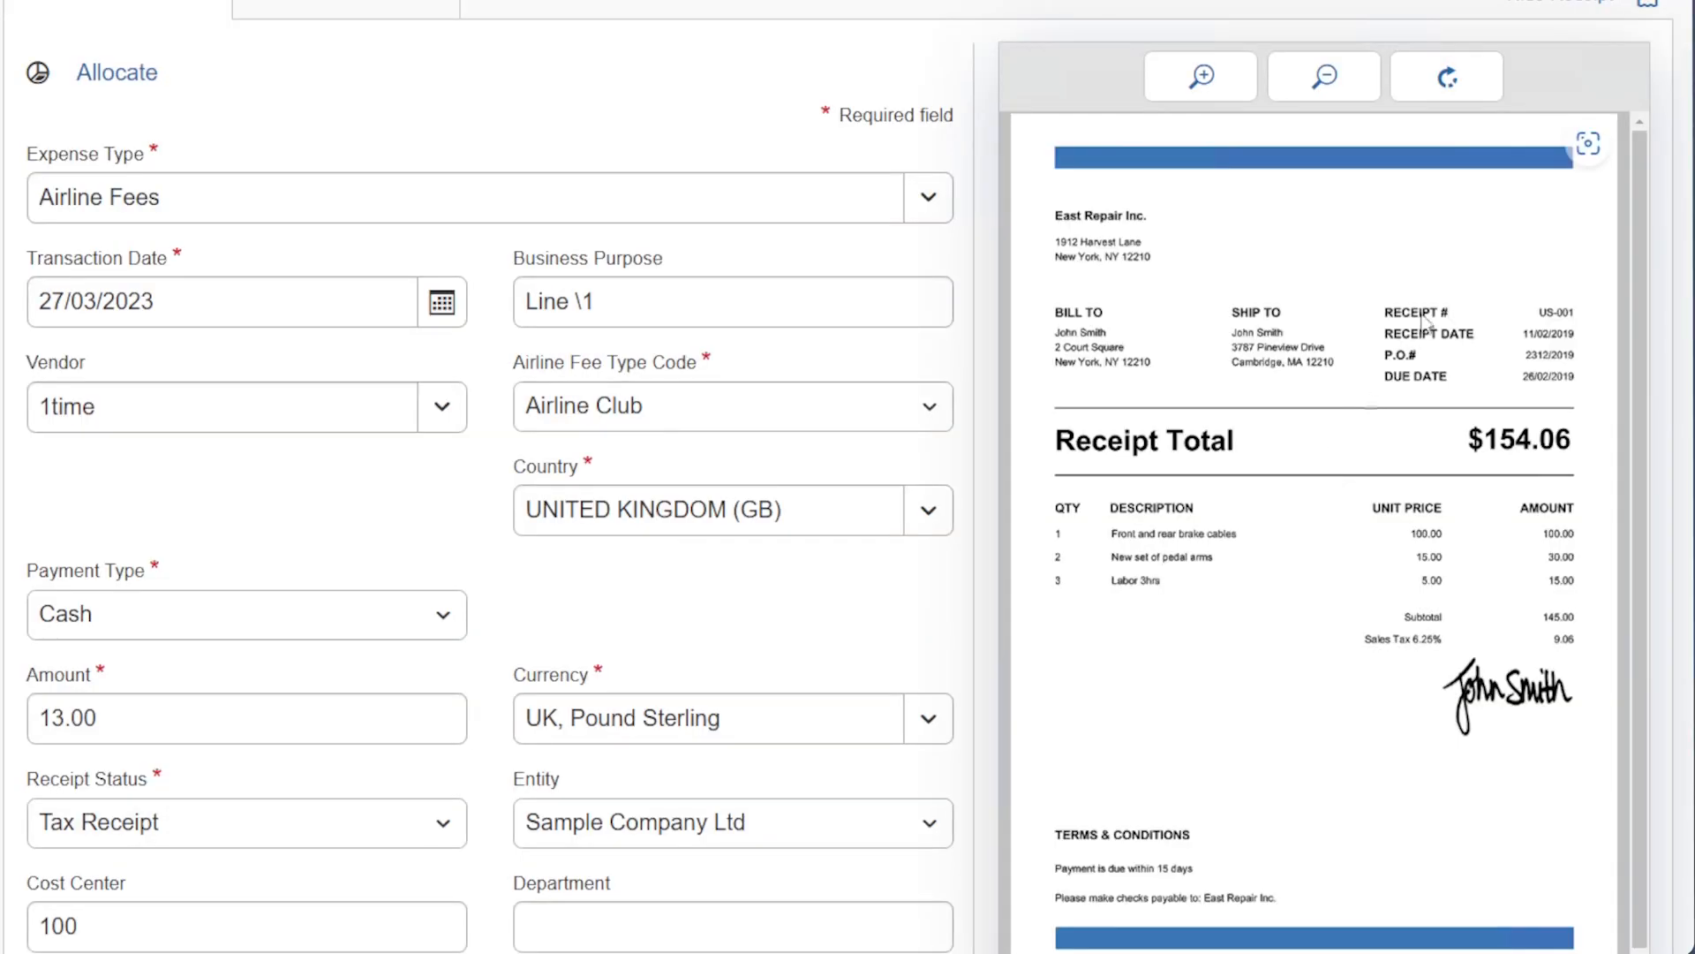
scroll(818, 151, "down", 5)
scroll(416, 662, "down", 3)
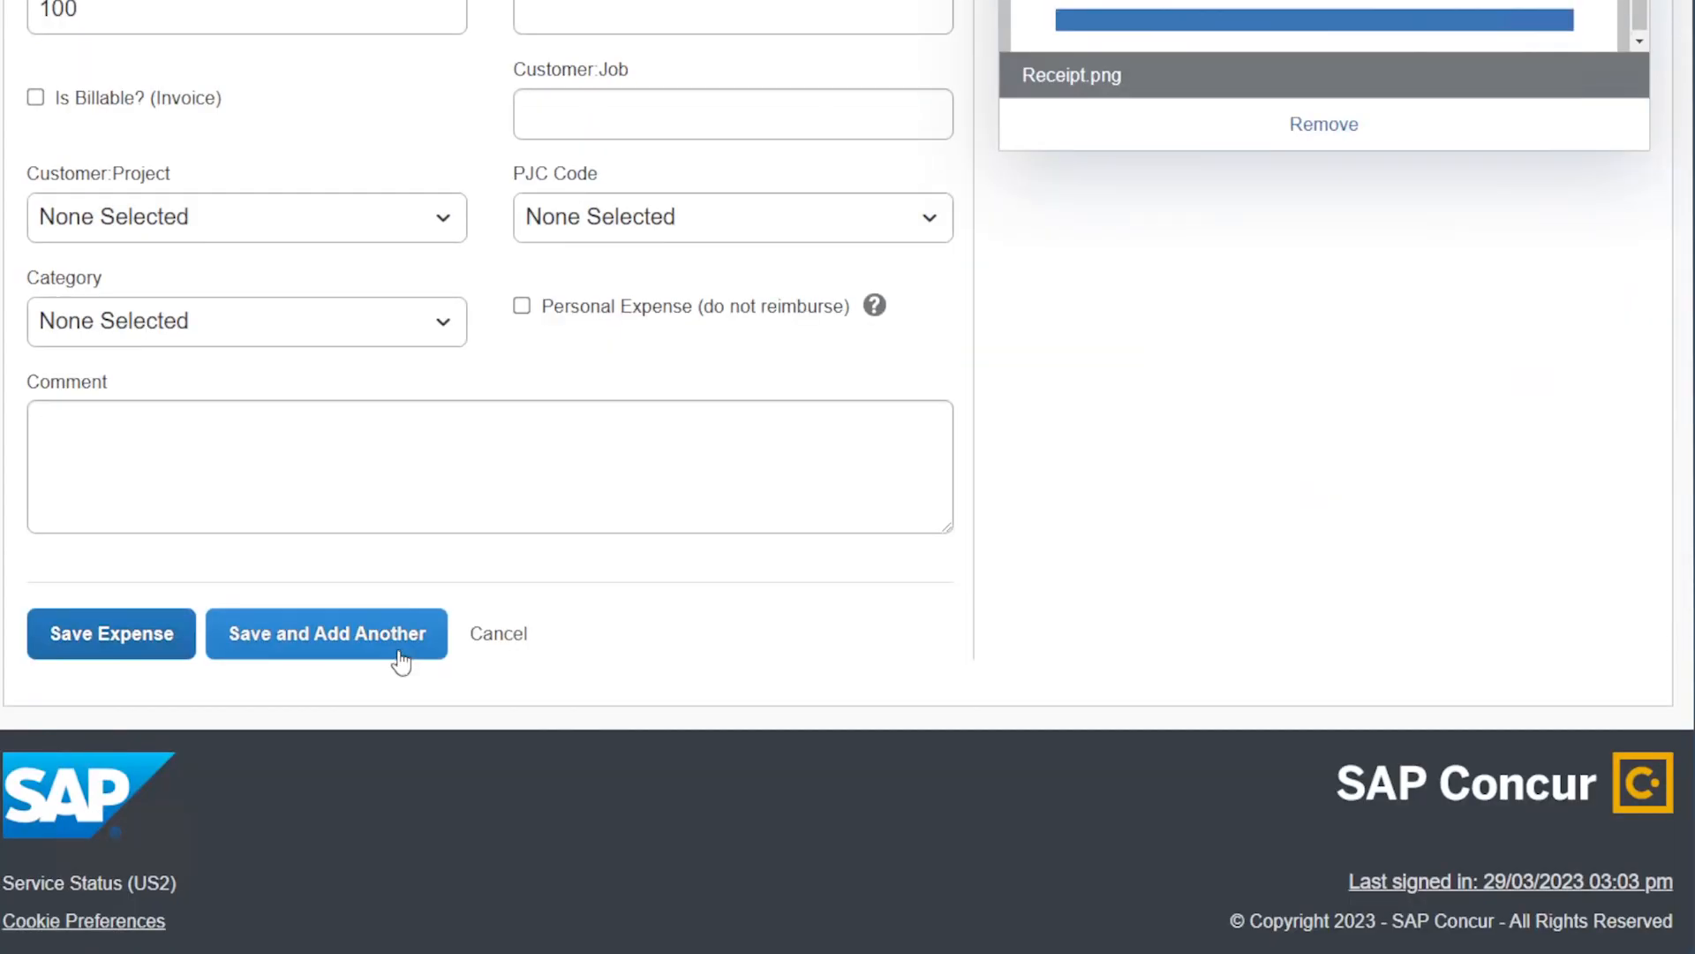
left_click(280, 651)
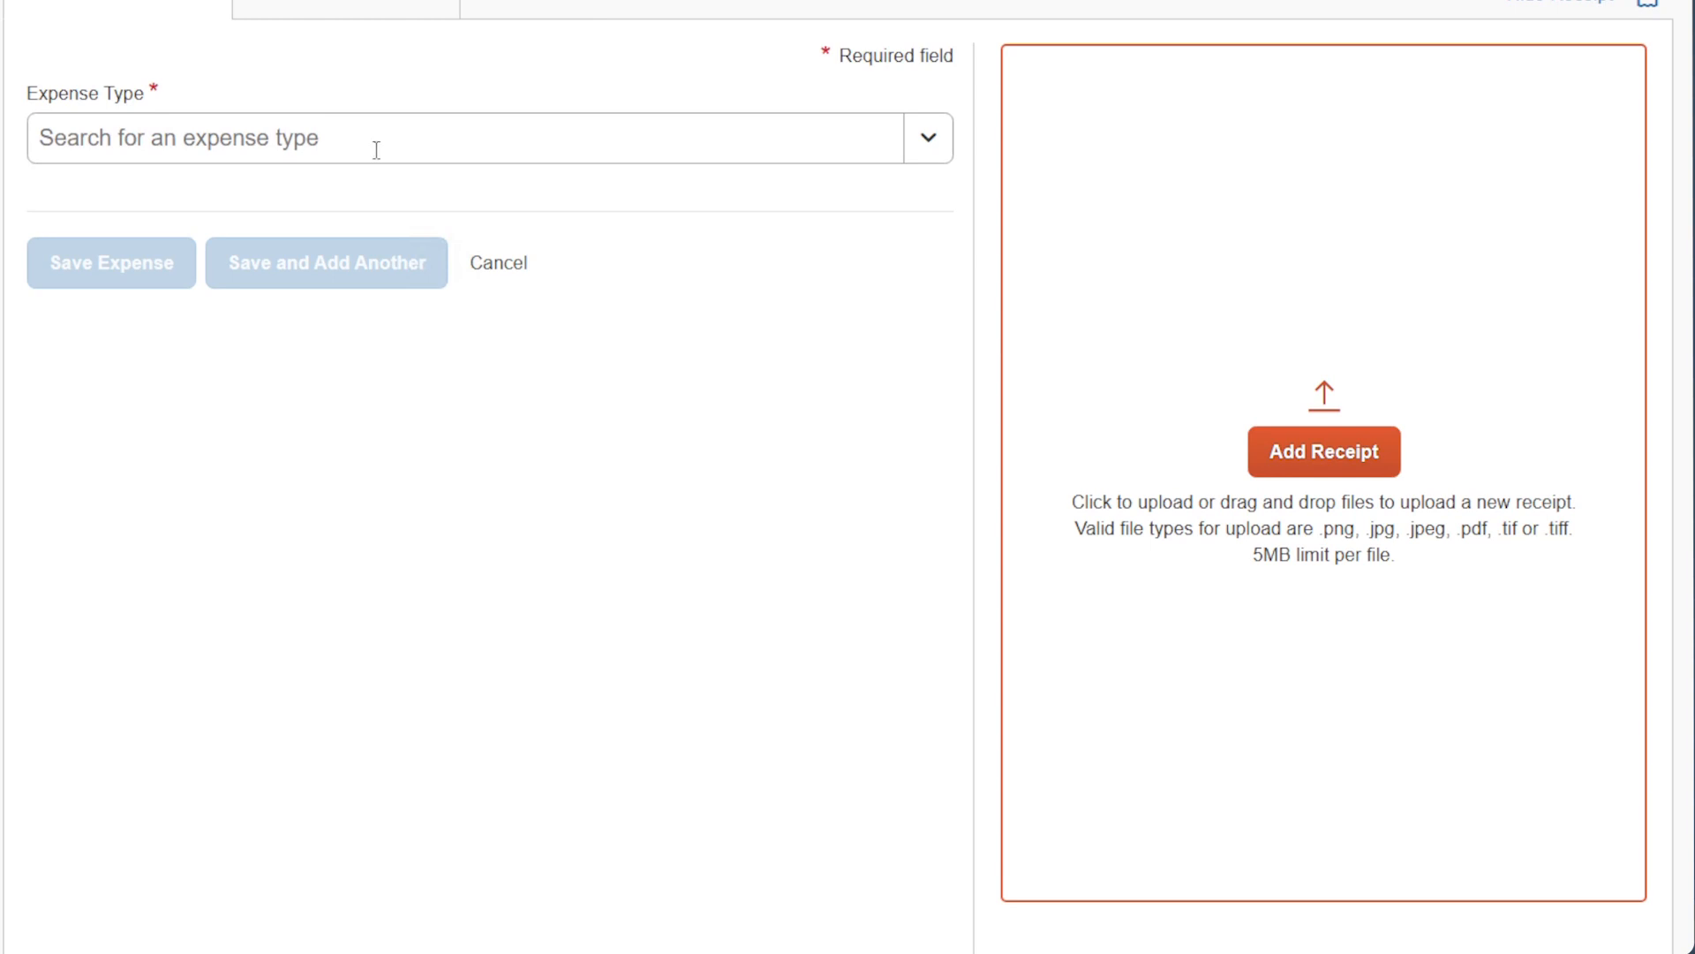
Make the new expense Telephone/Fax with business purpose 'Line \2'.
left_click(376, 150)
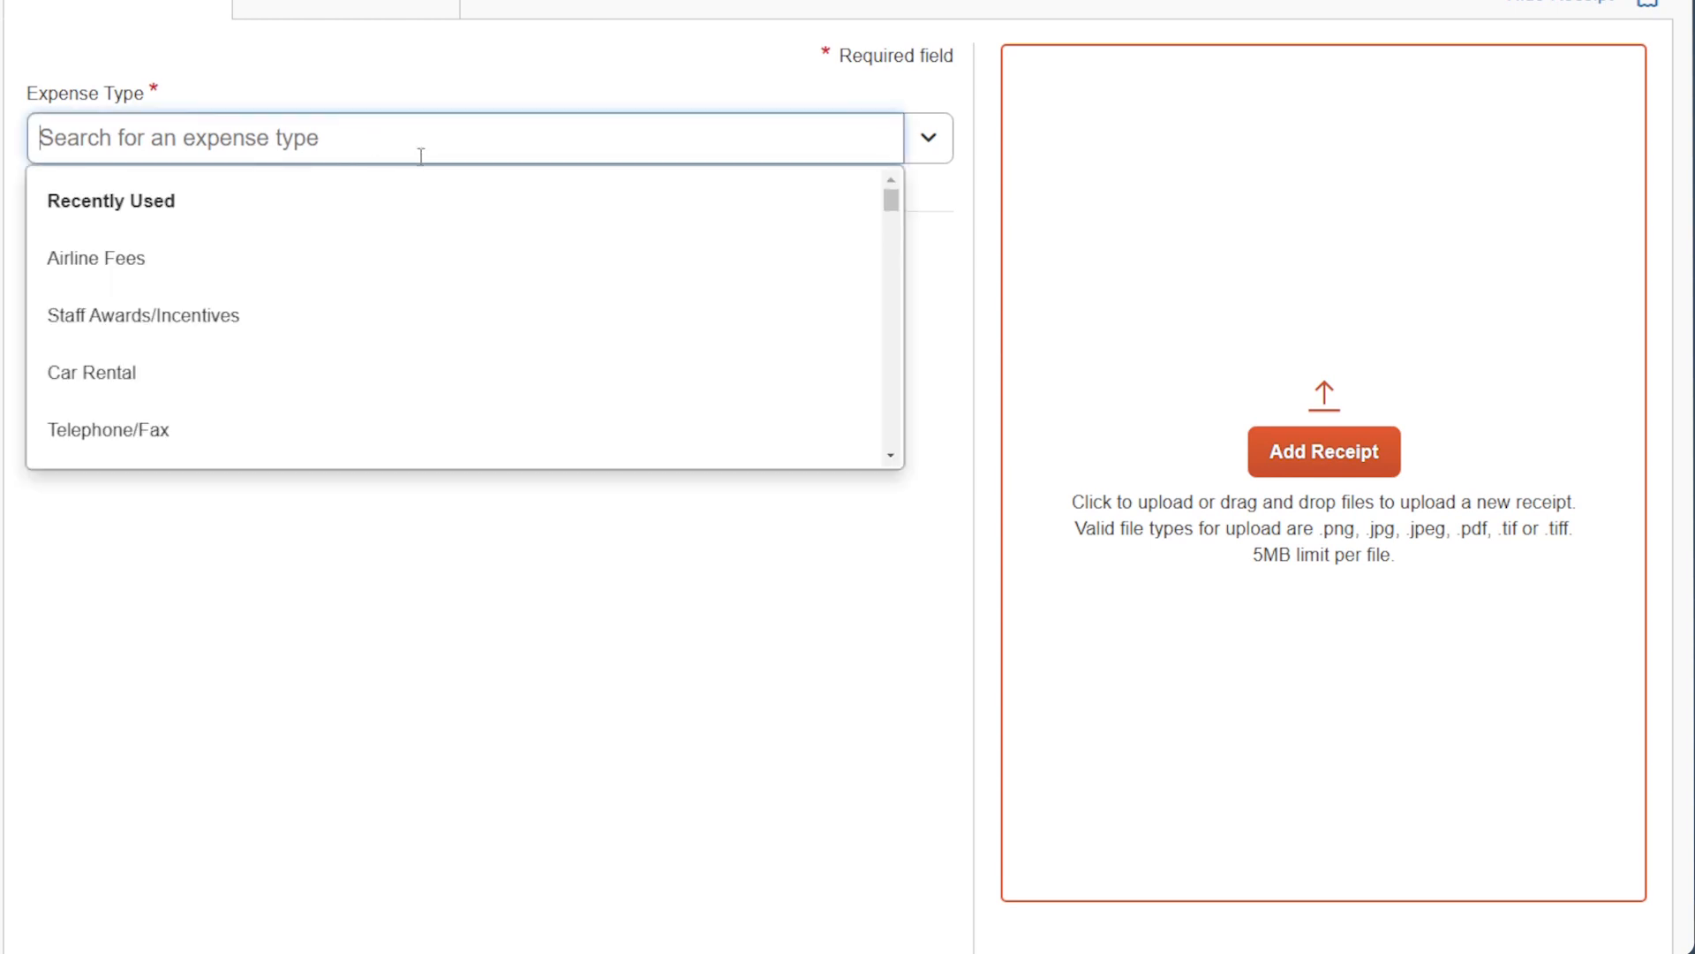
left_click(170, 451)
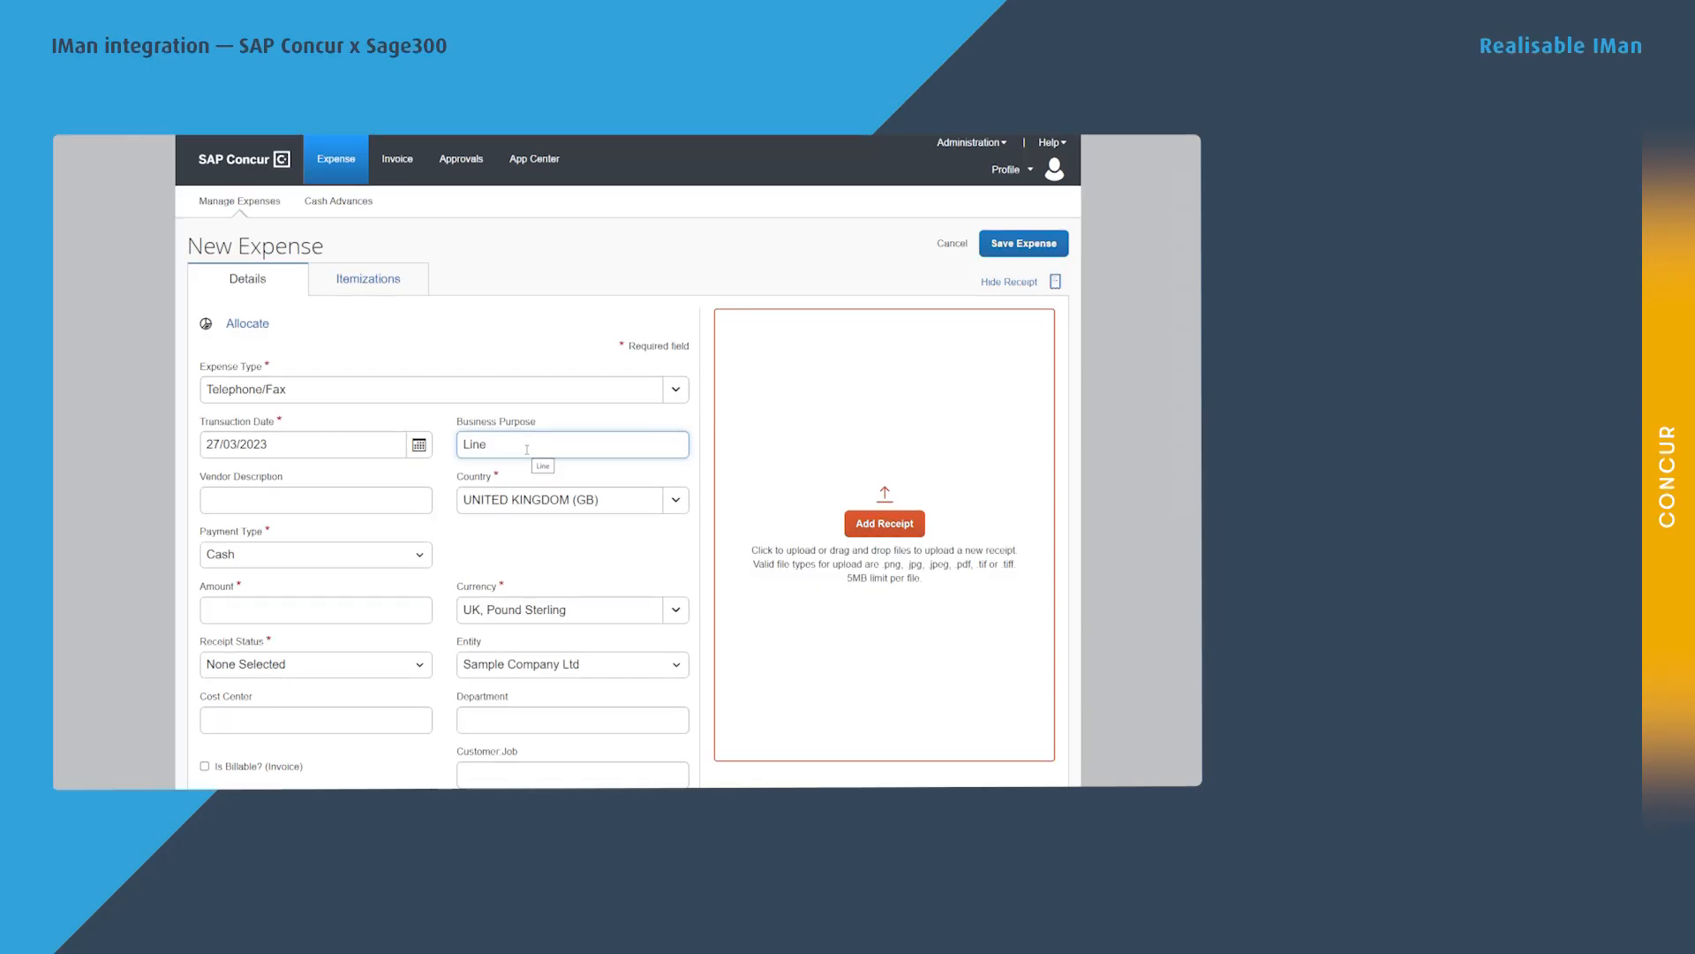
left_click(527, 449)
type("Line \\2")
left_click(256, 491)
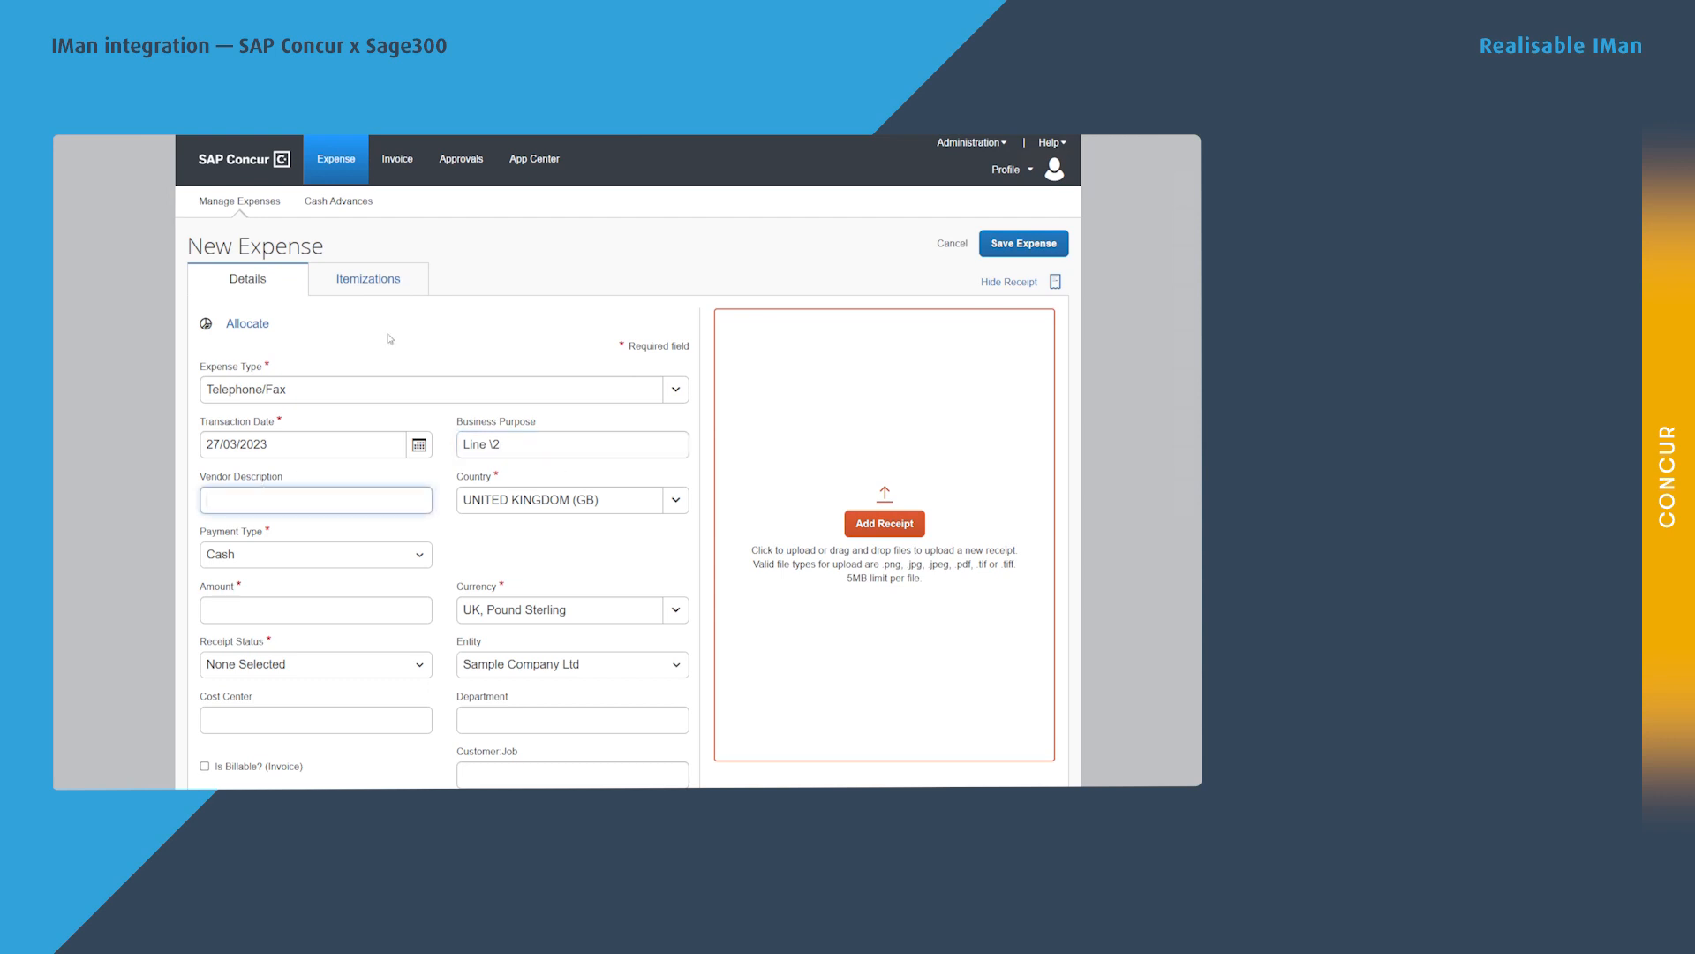
key("Tab")
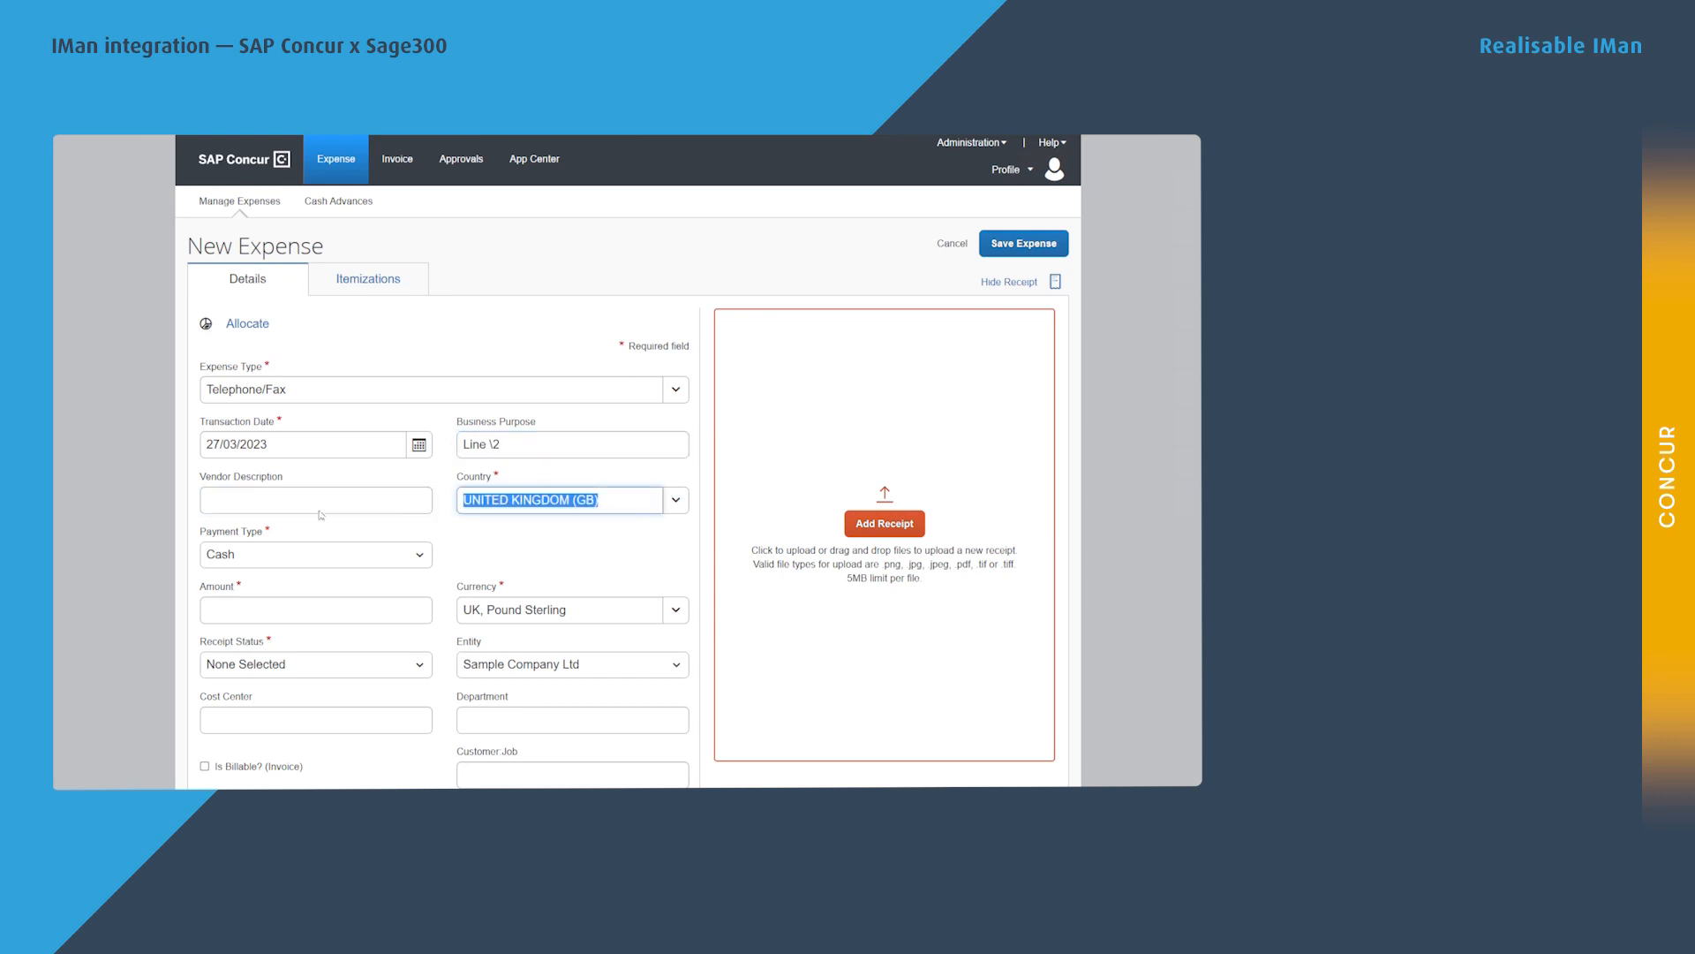
Set payment type Company Paid, amount 134.00 and receipt status Tax Receipt.
left_click(252, 558)
left_click(243, 649)
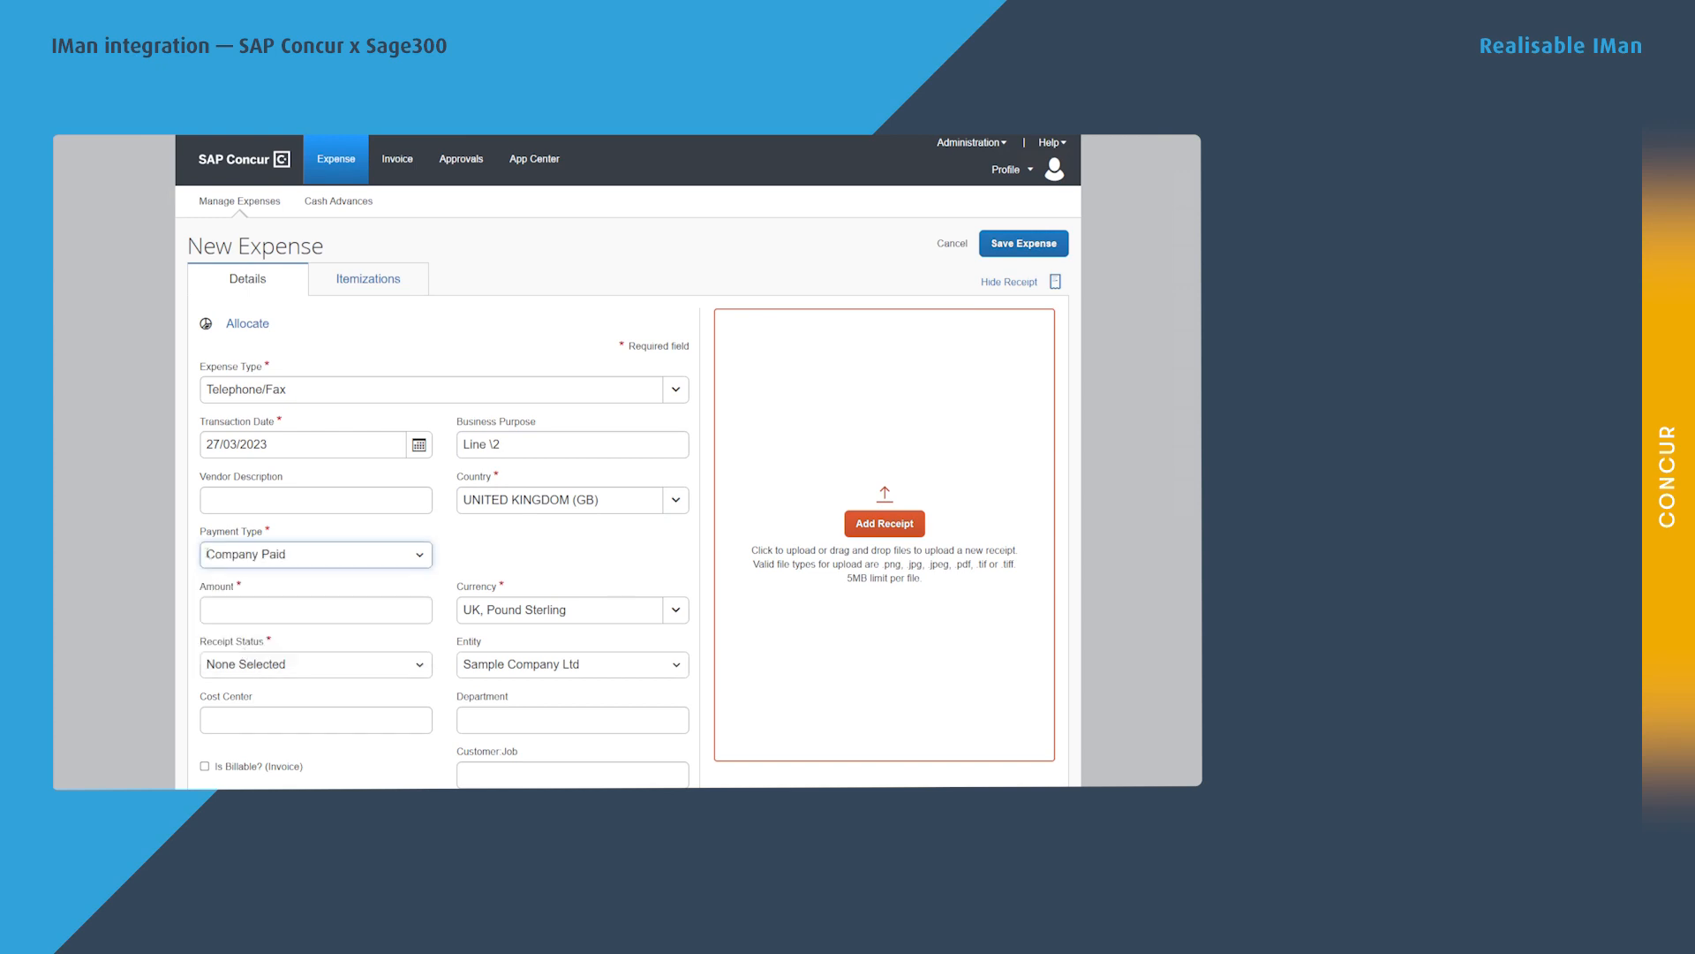
key("Tab")
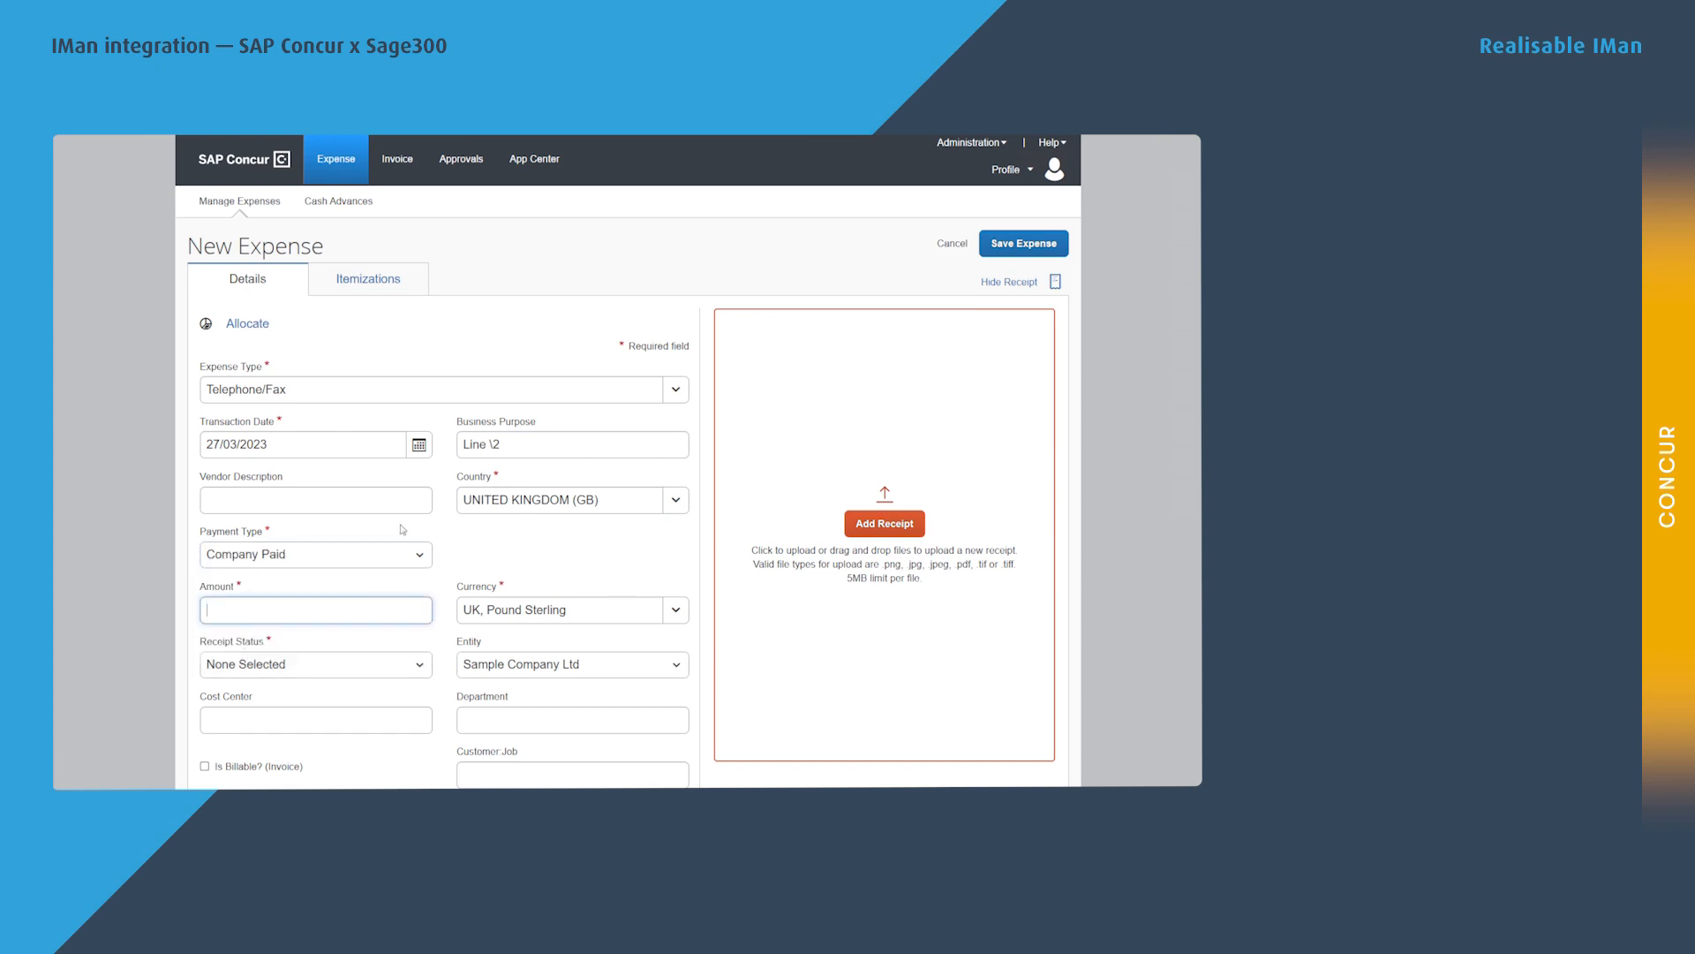
type("134")
key("Tab")
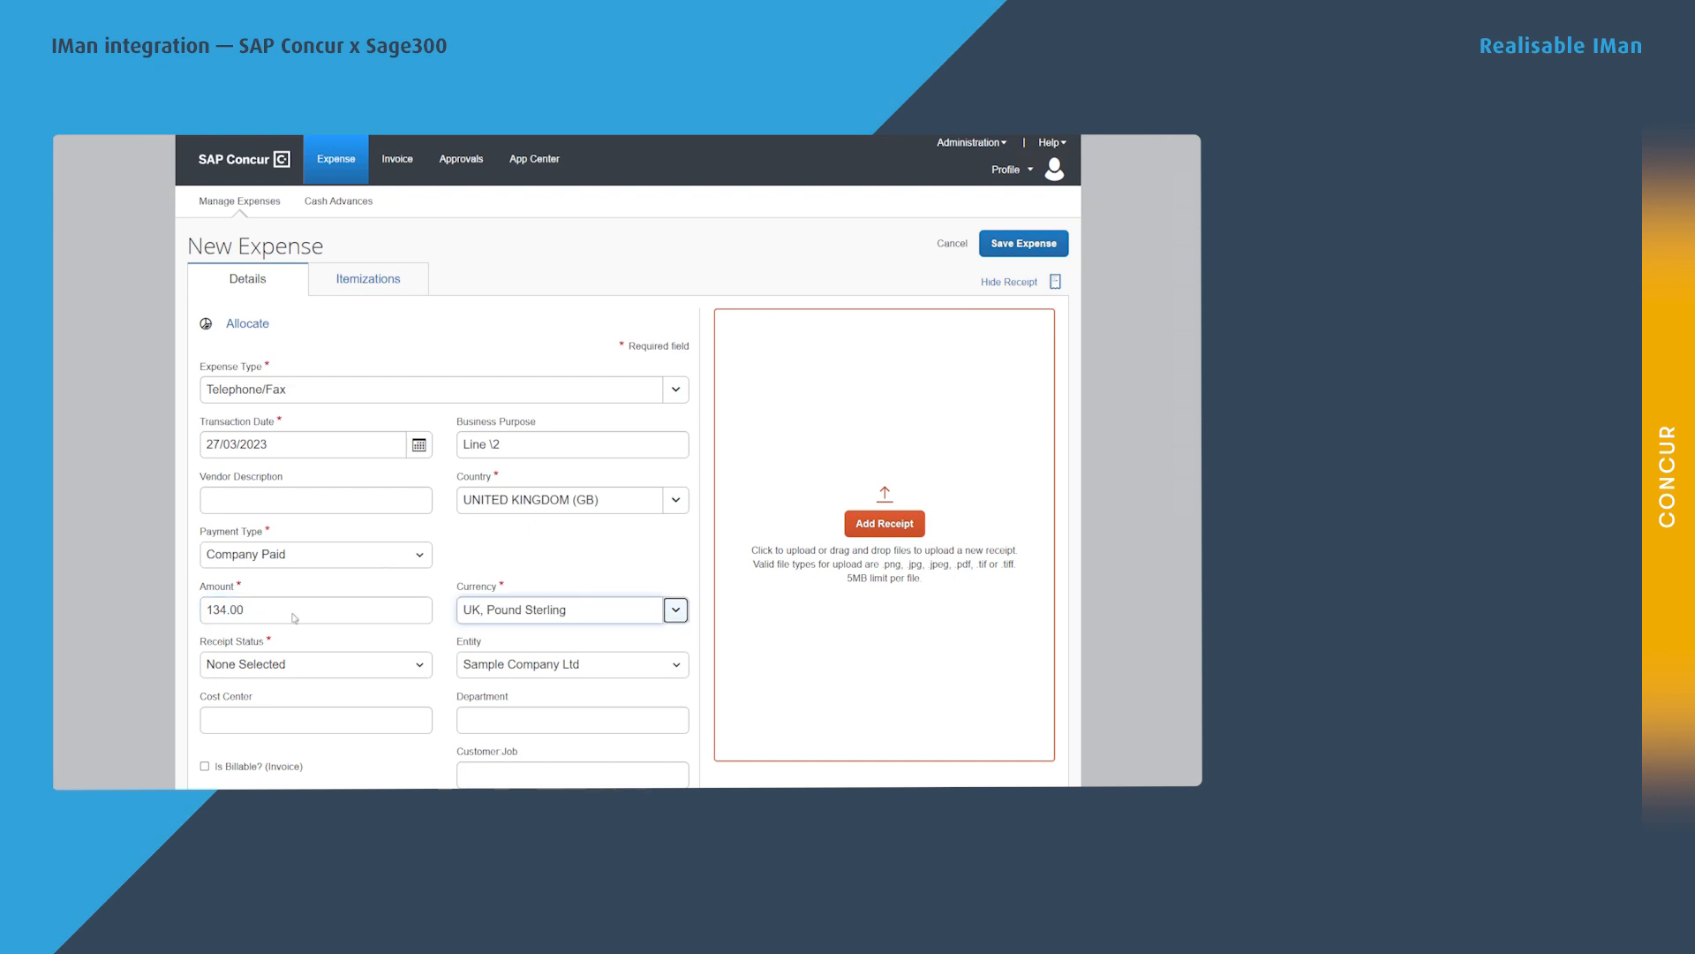
left_click(226, 662)
left_click(235, 645)
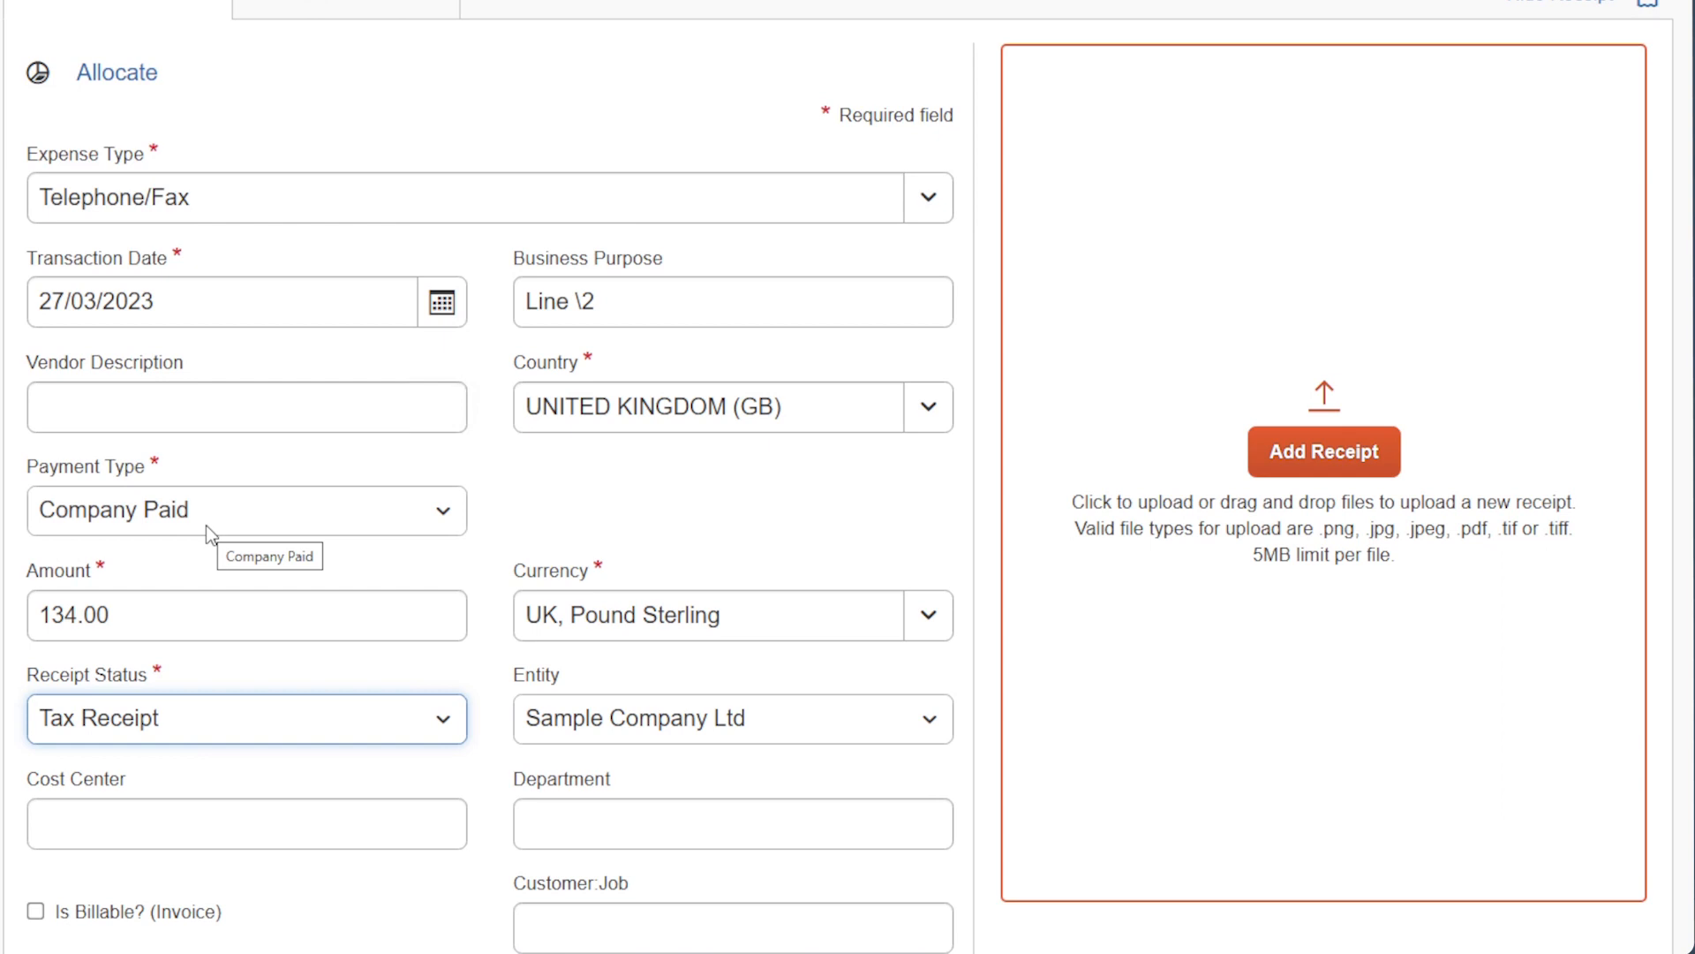
Set cost center 200, attach Receipt.png, choose Company Mobile Phone claim type, and save.
left_click(253, 819)
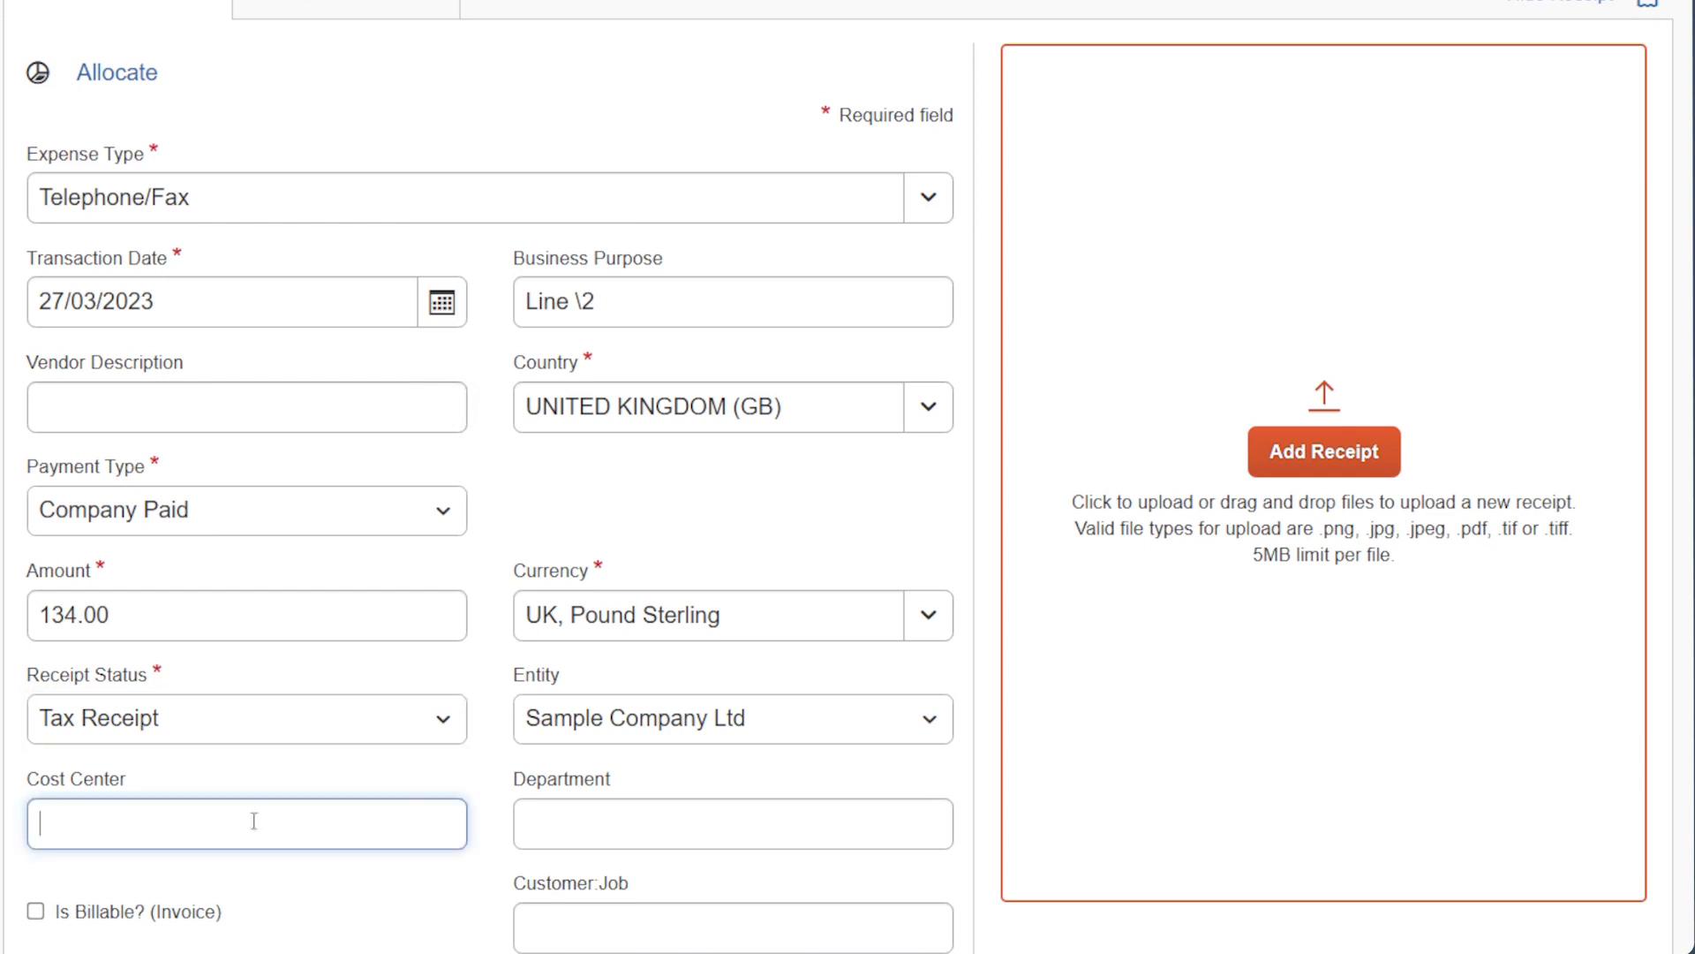
type("200")
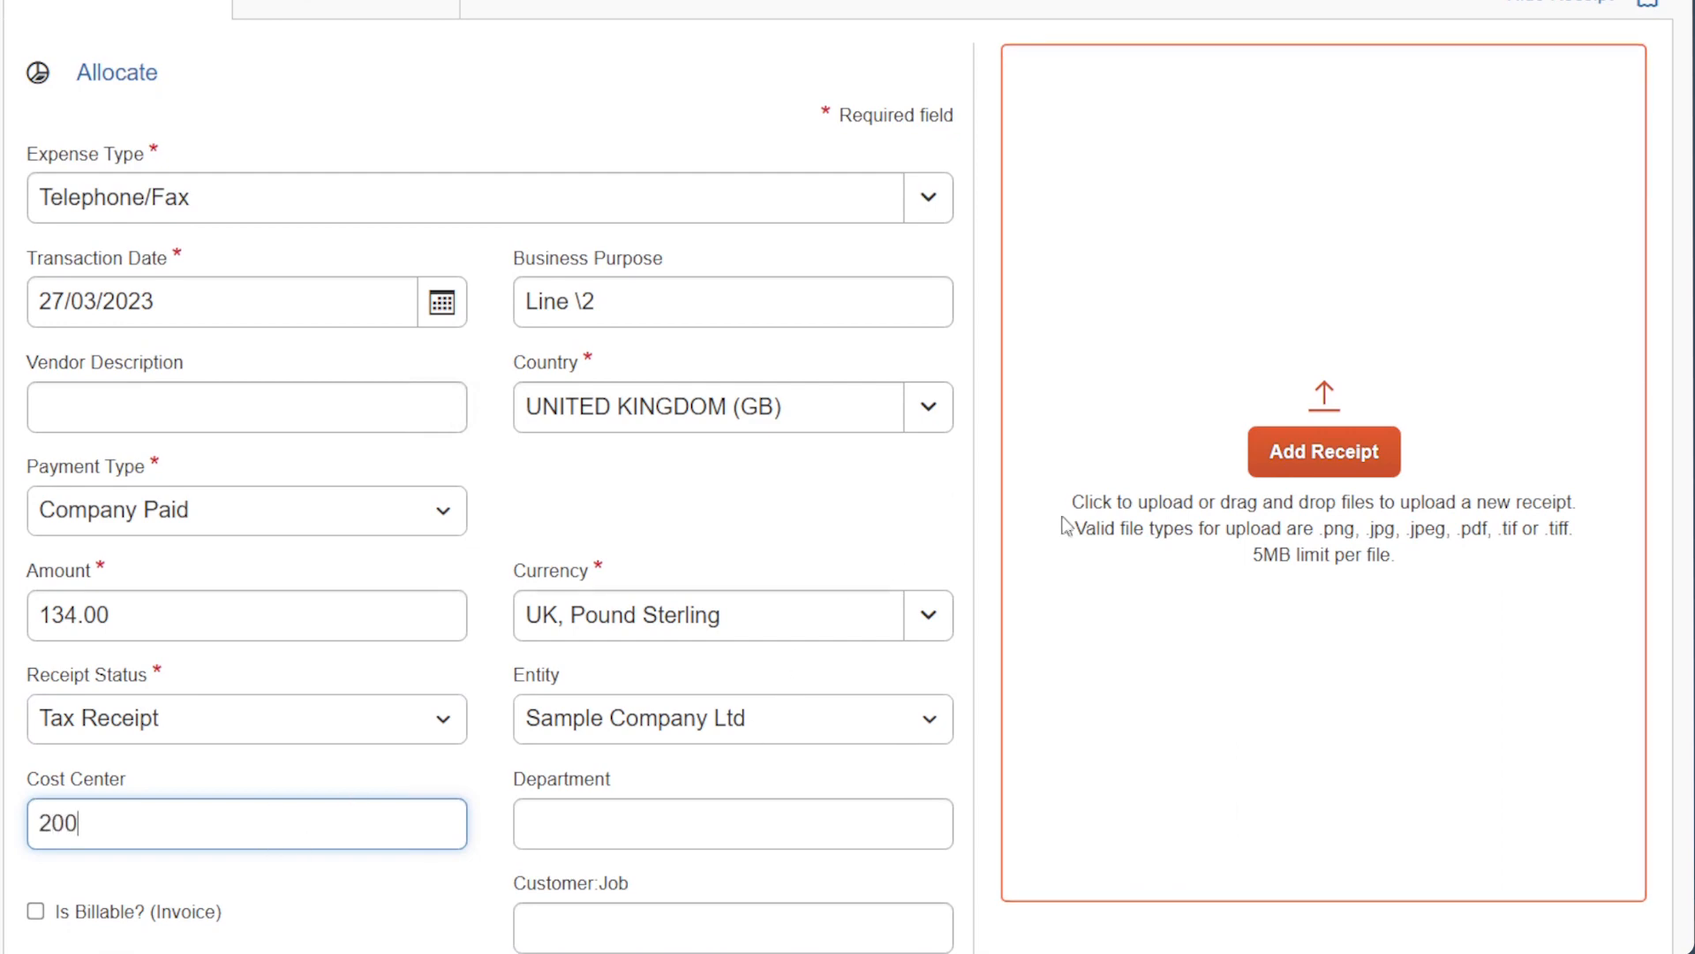
left_click(1277, 454)
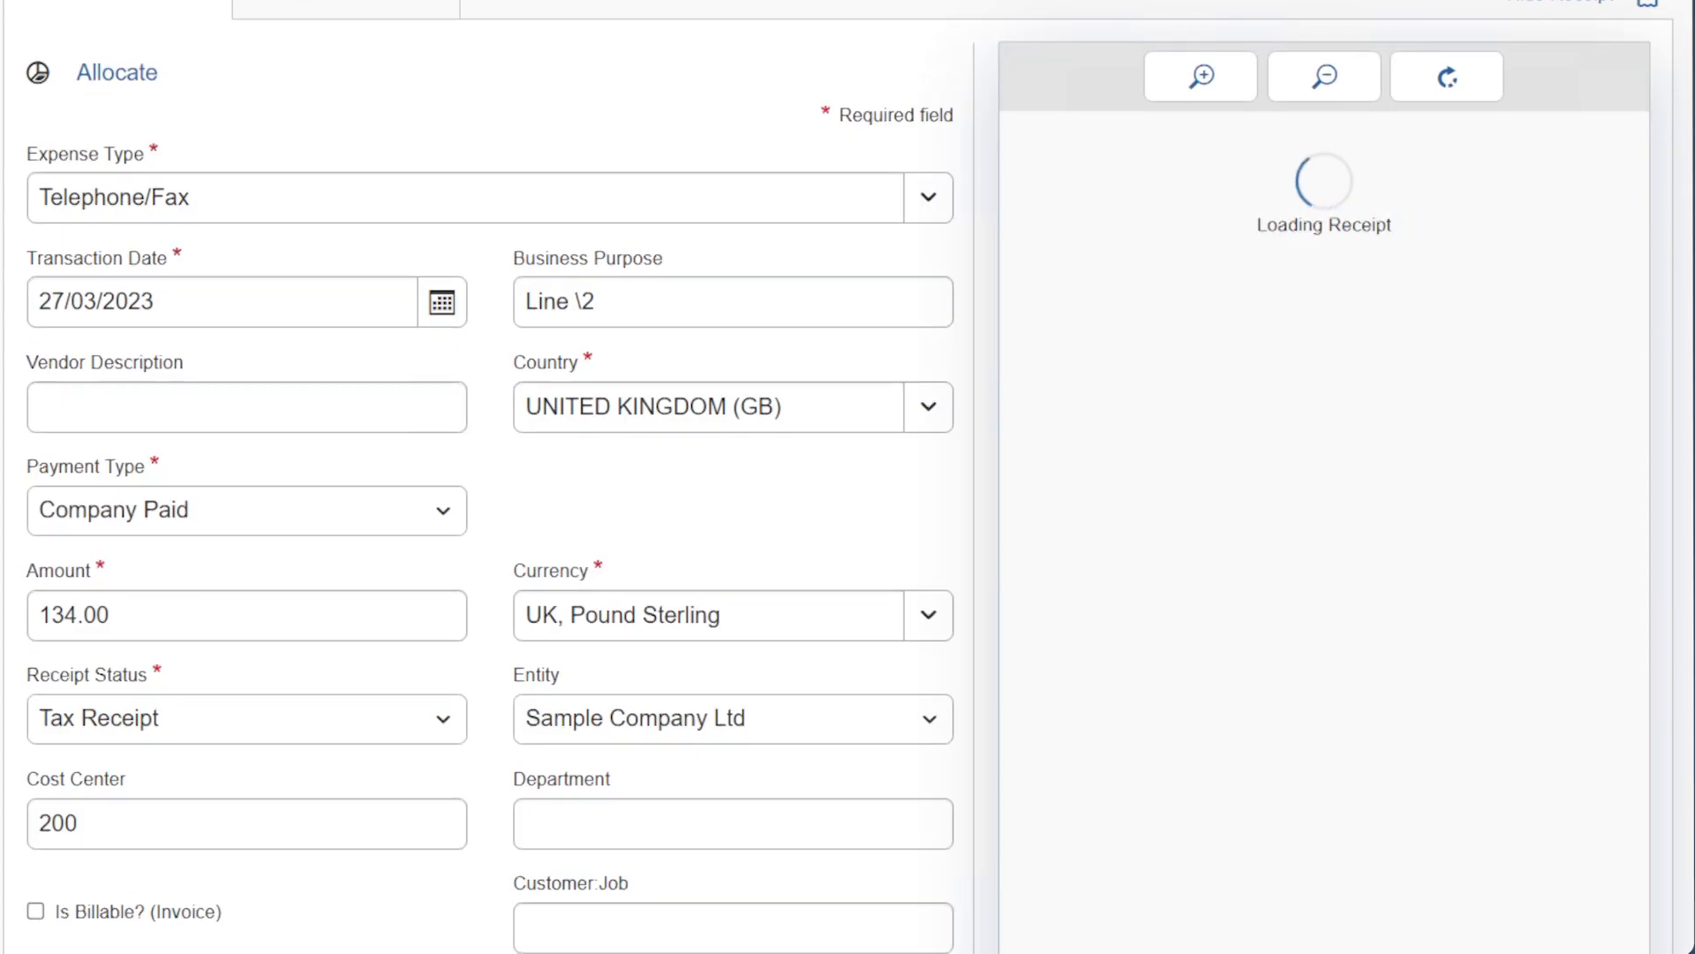
scroll(279, 310, "down", 10)
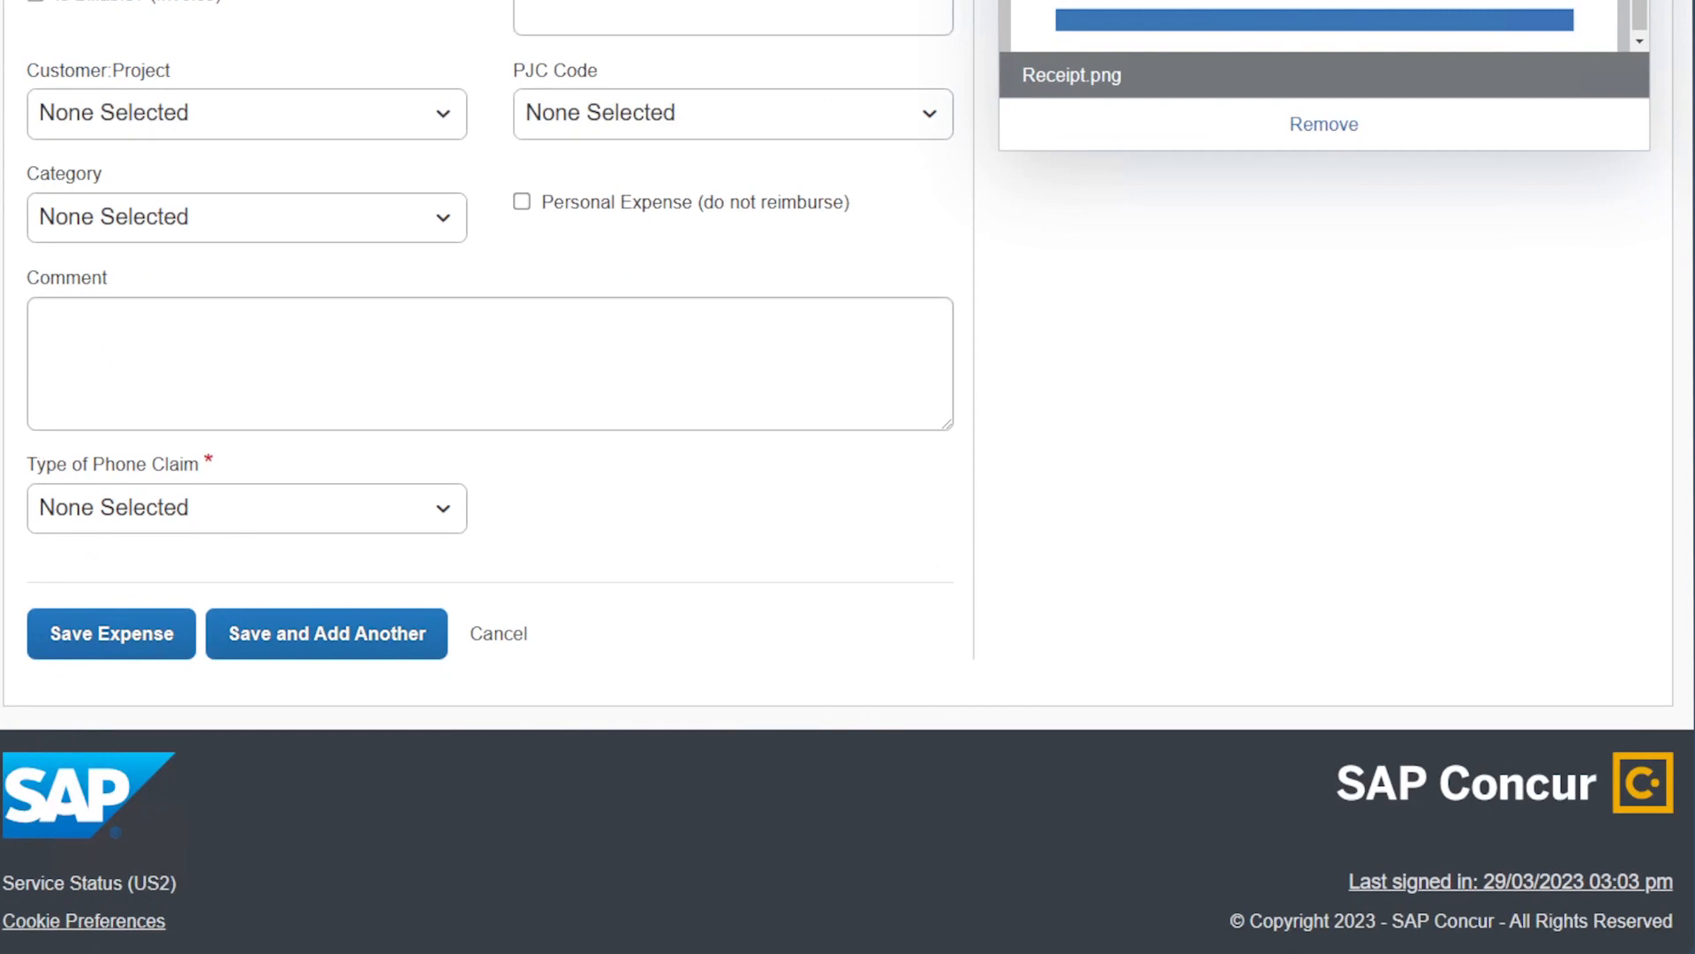
left_click(185, 500)
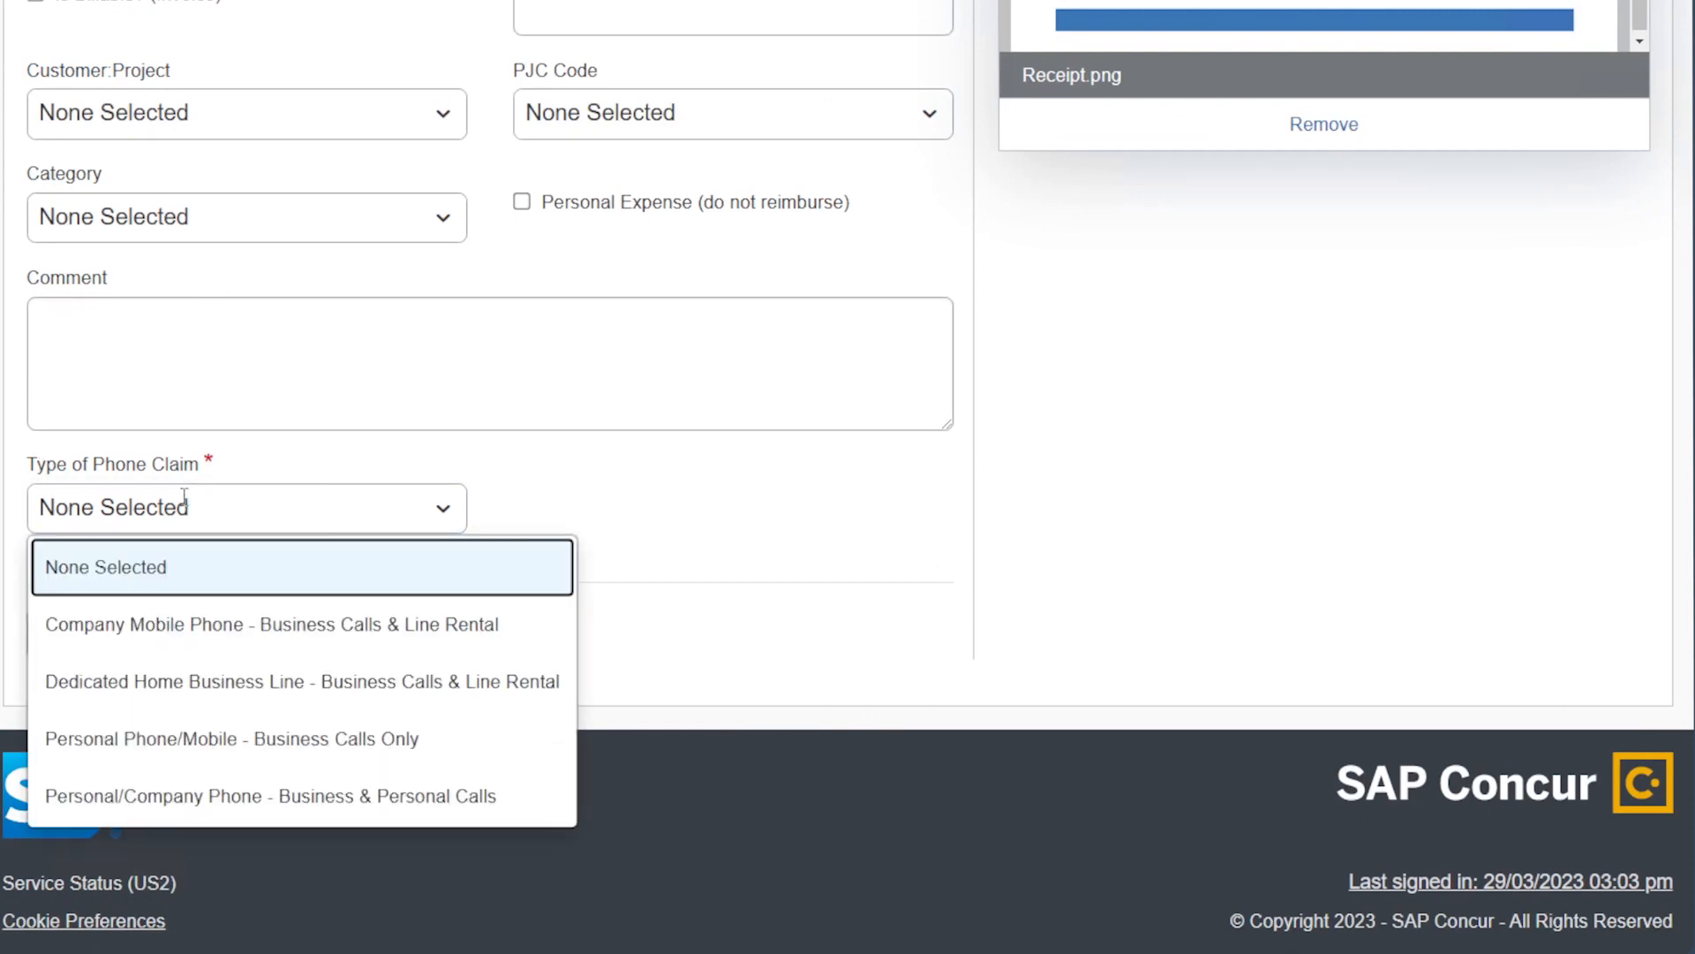
left_click(178, 632)
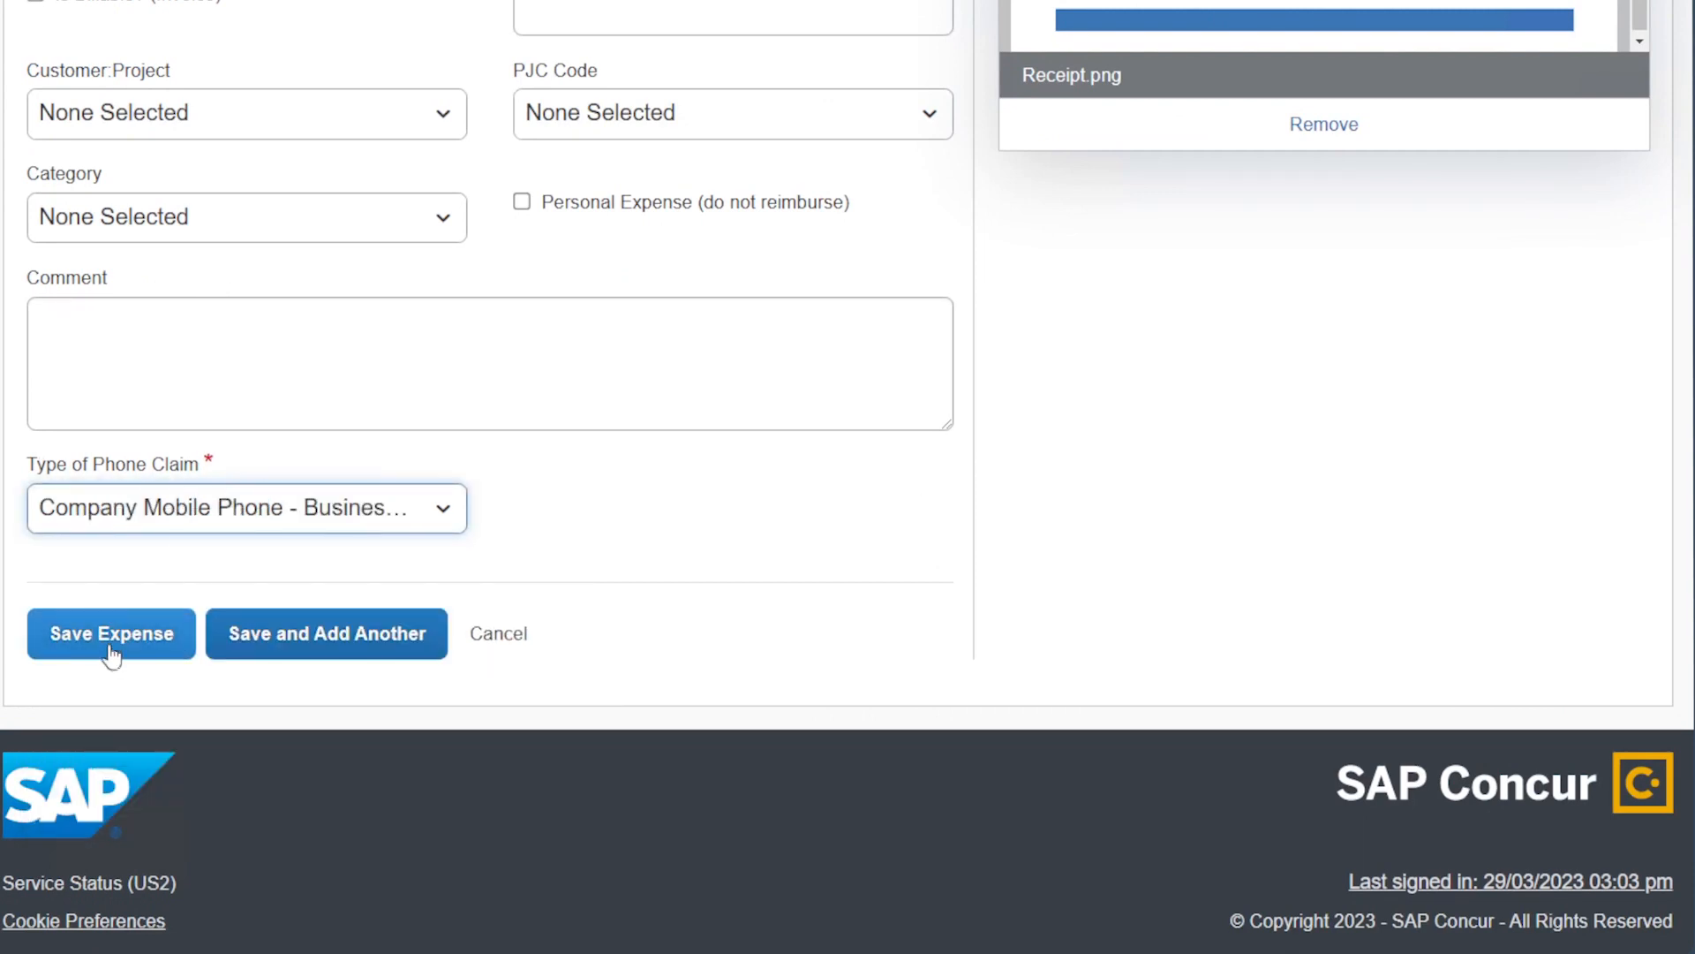
left_click(300, 633)
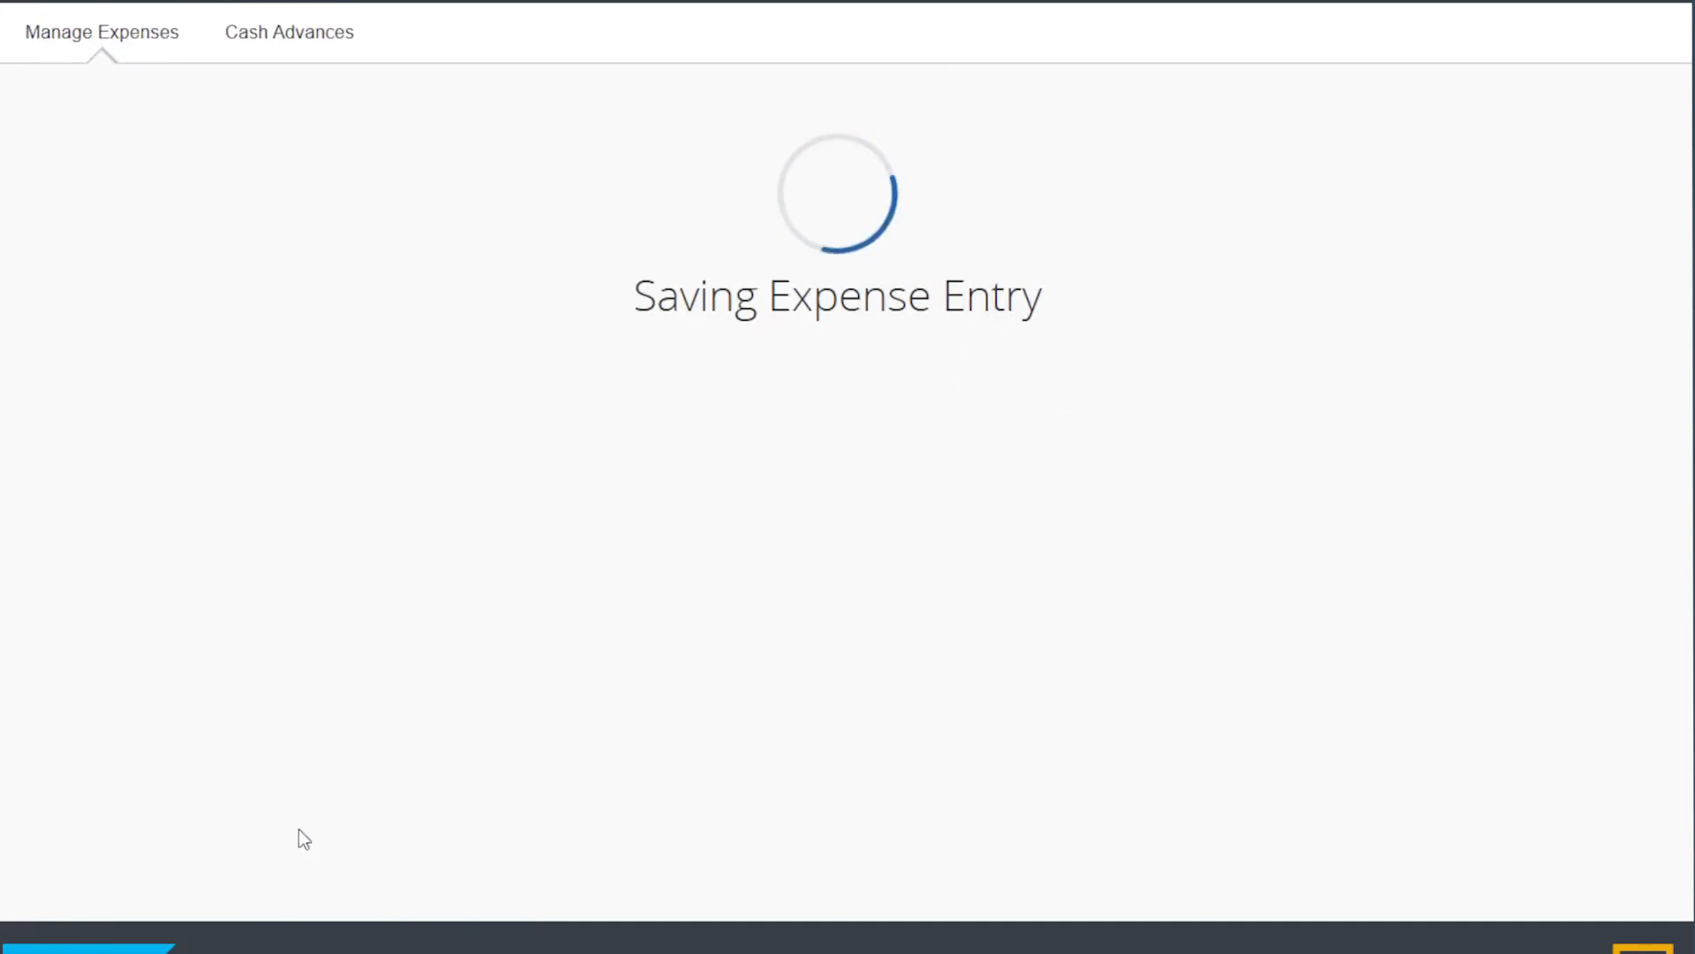
Make the next expense Airline Fees with business purpose changed to 'Line \3'.
left_click(194, 131)
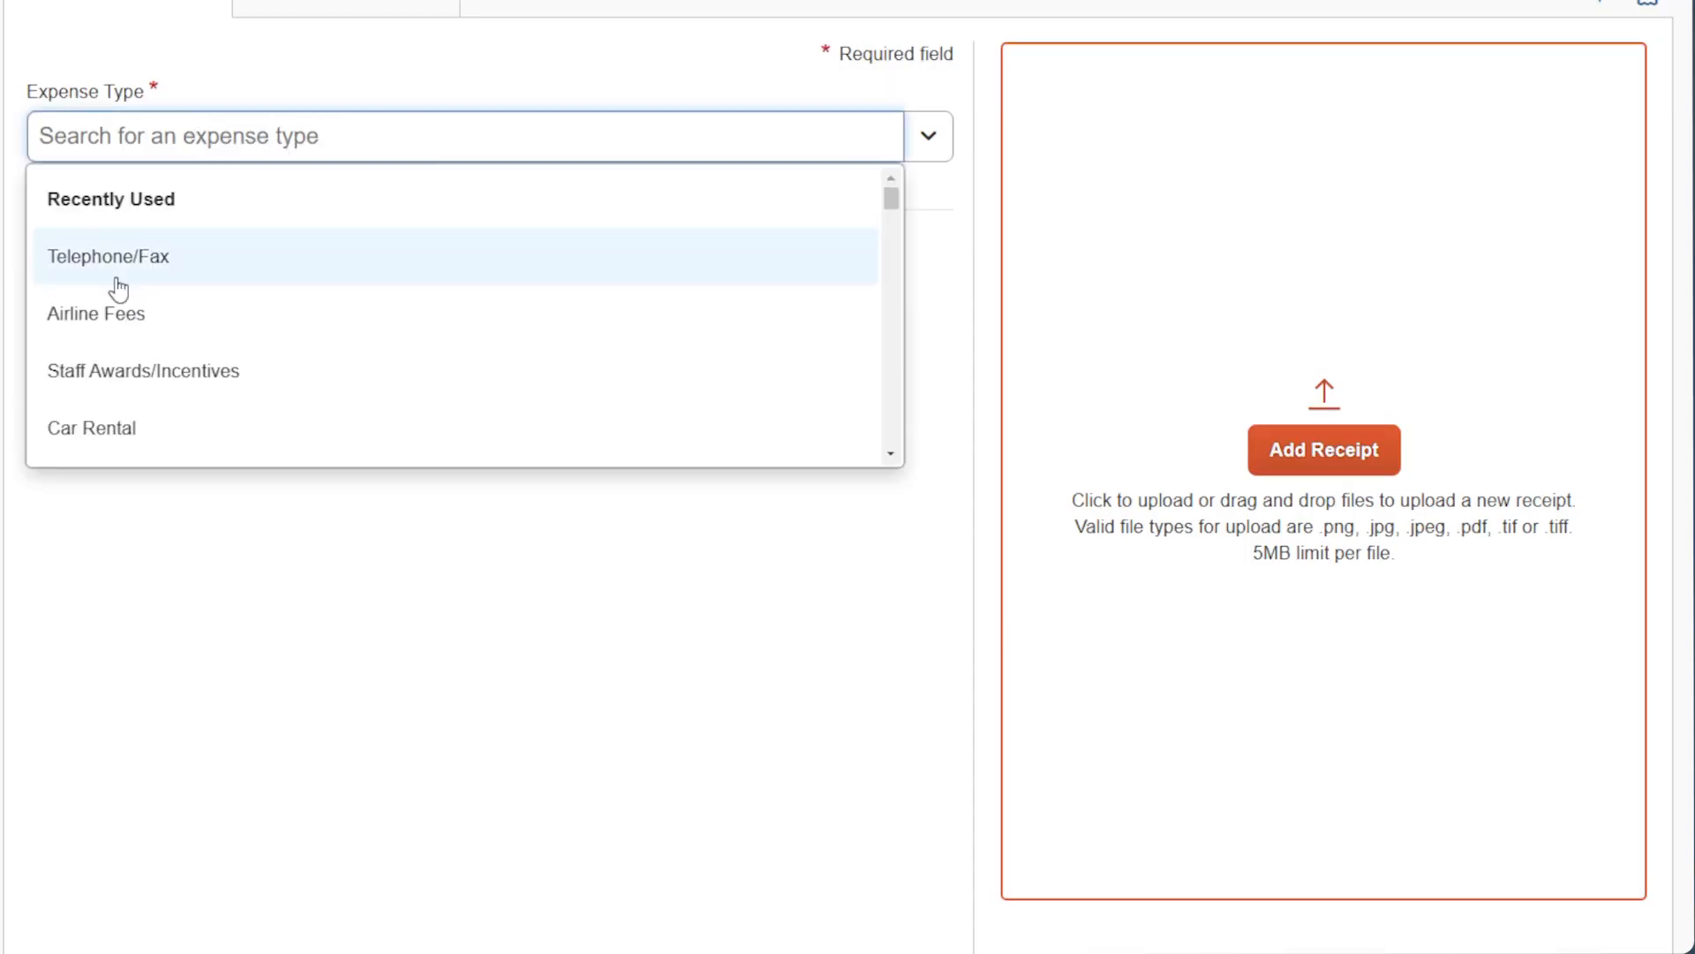
left_click(122, 316)
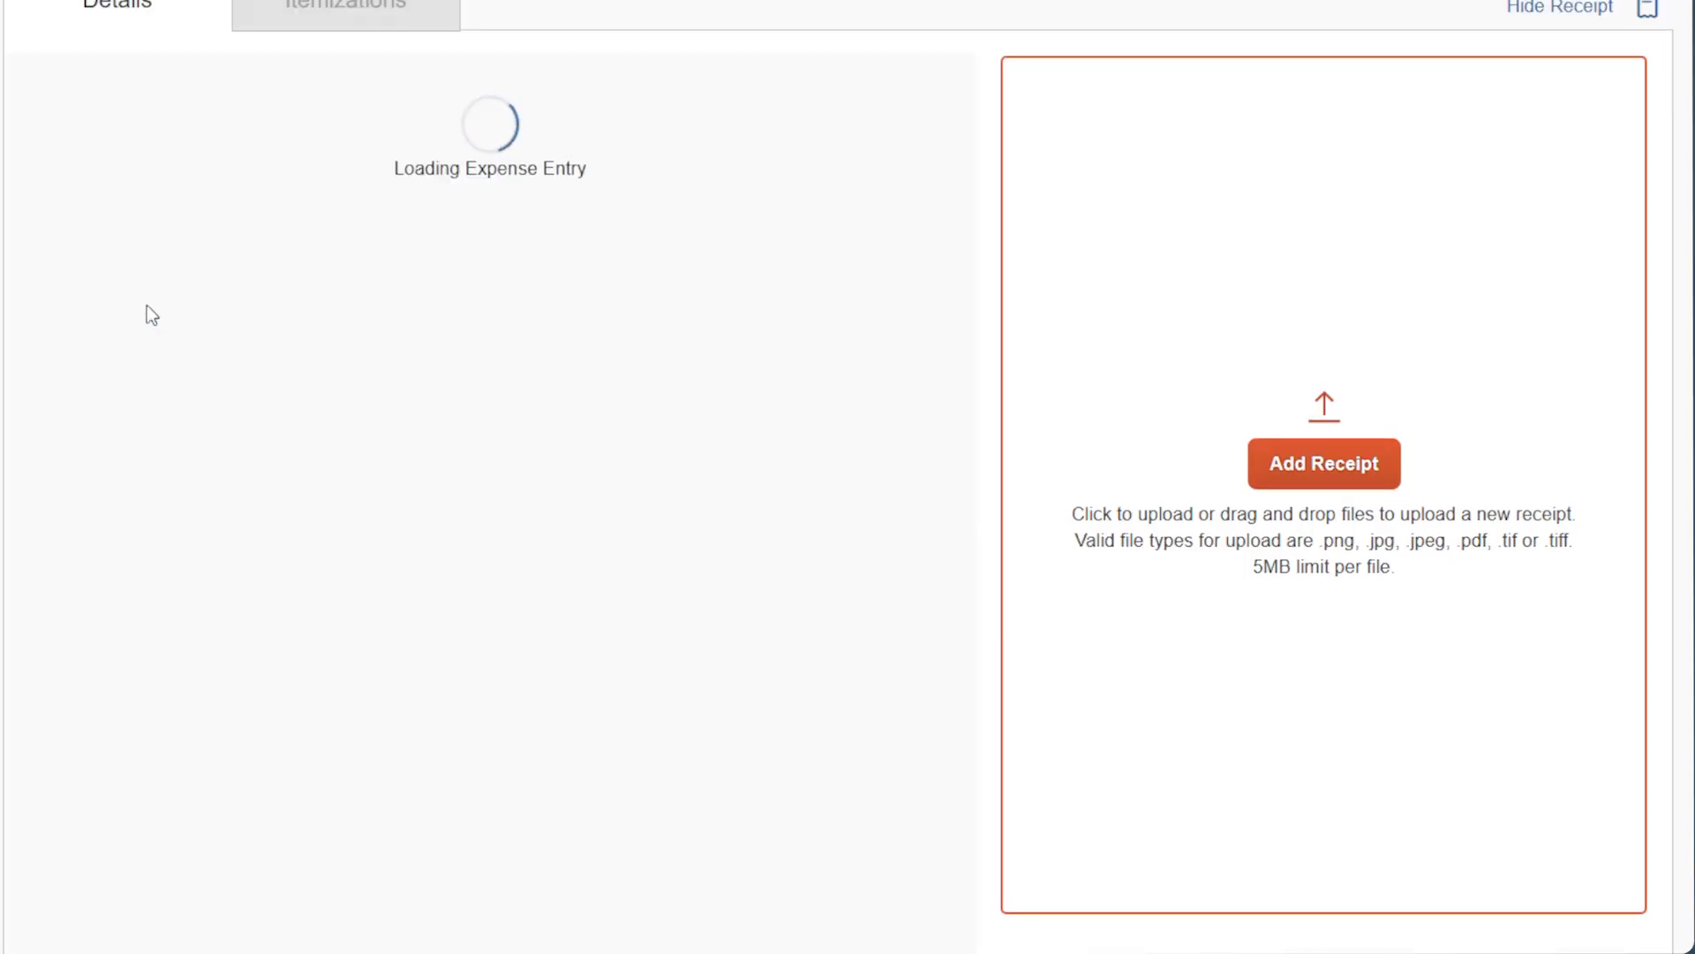
left_click(652, 309)
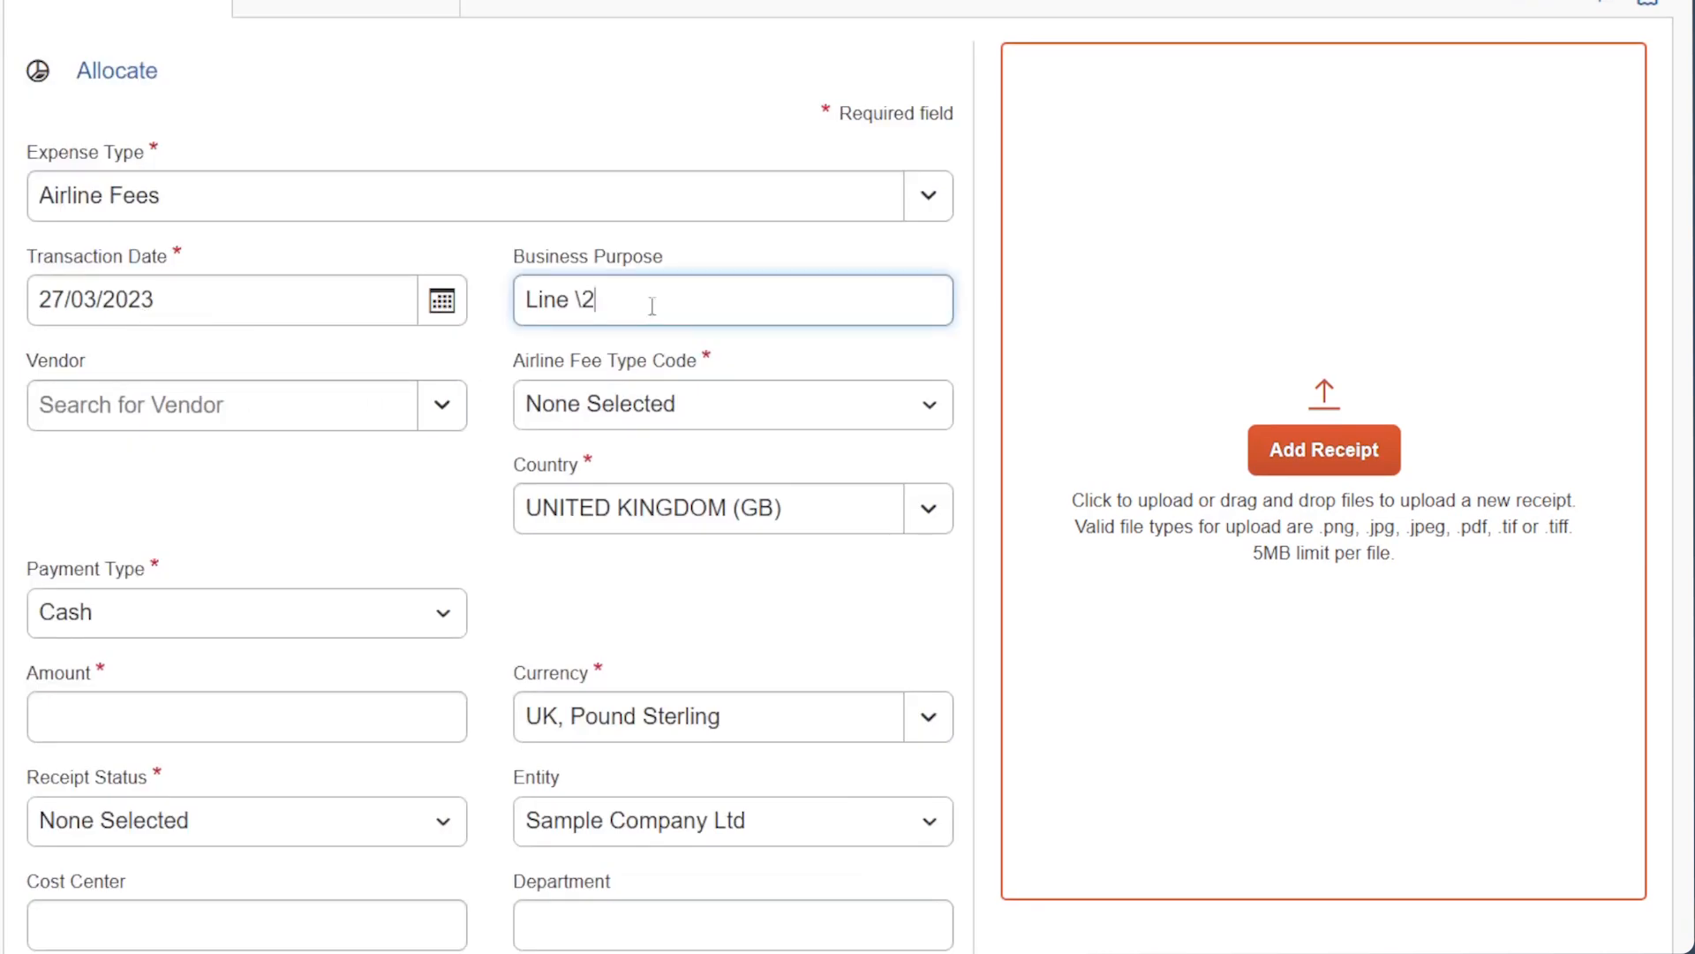
key("BackSpace")
type("3")
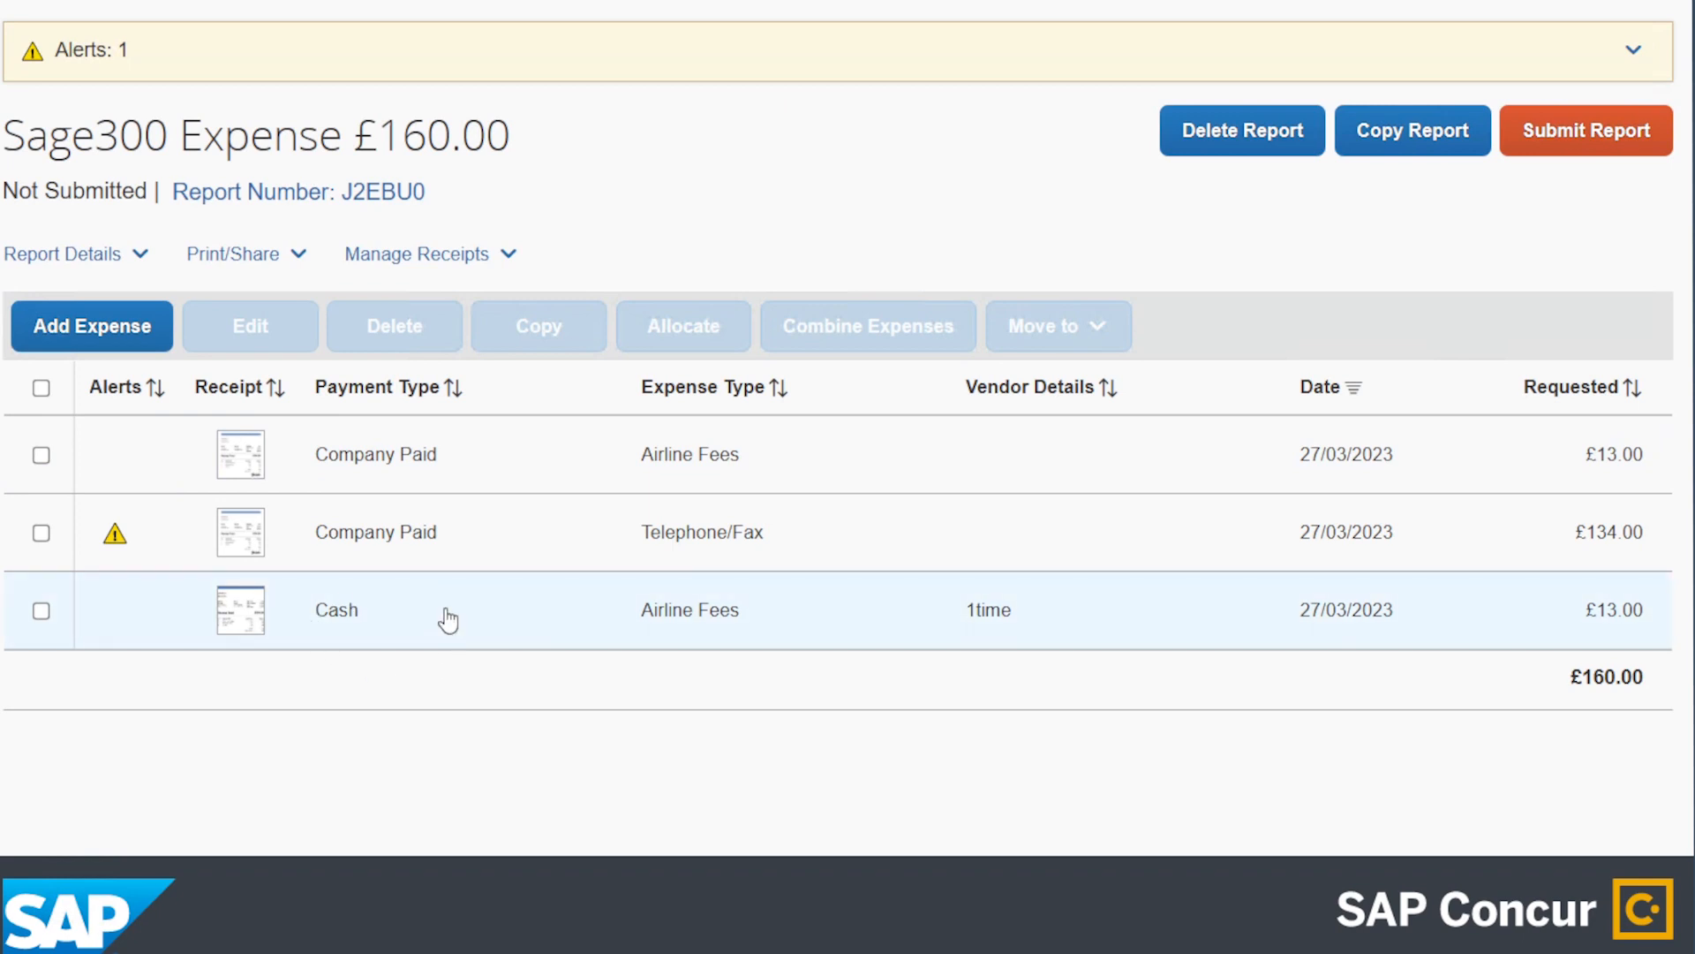
Resave the Telephone/Fax entry and submit the £160.00 Sage300 Expense report for approval.
left_click(453, 557)
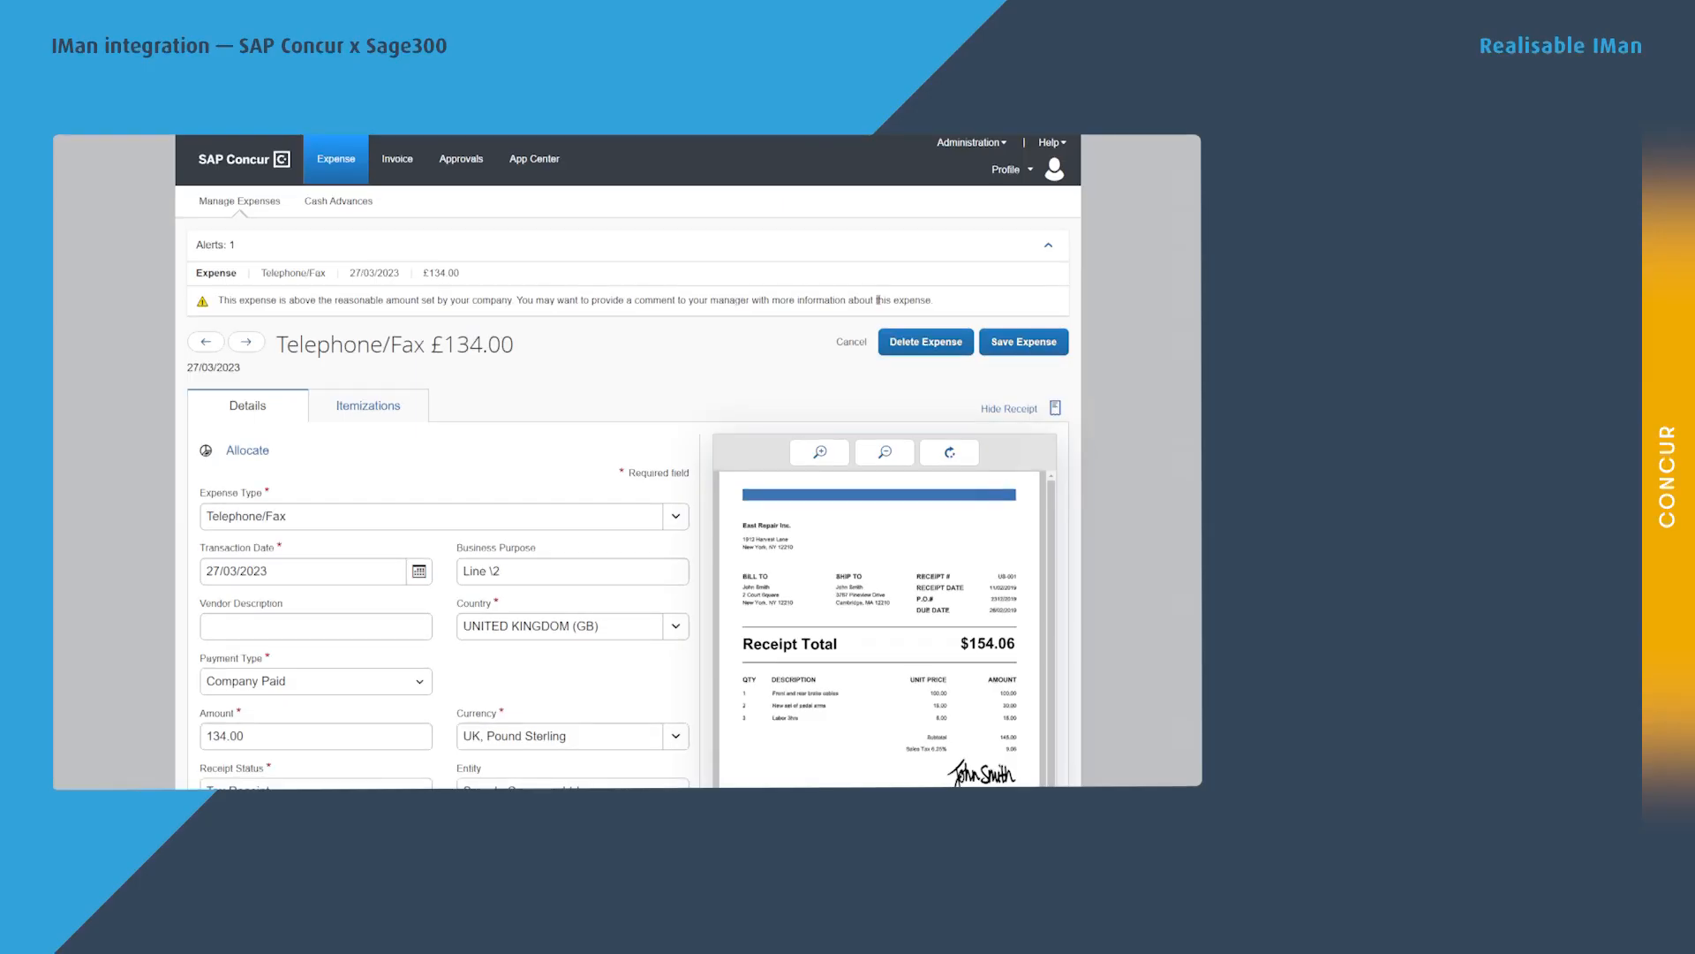
left_click(1025, 350)
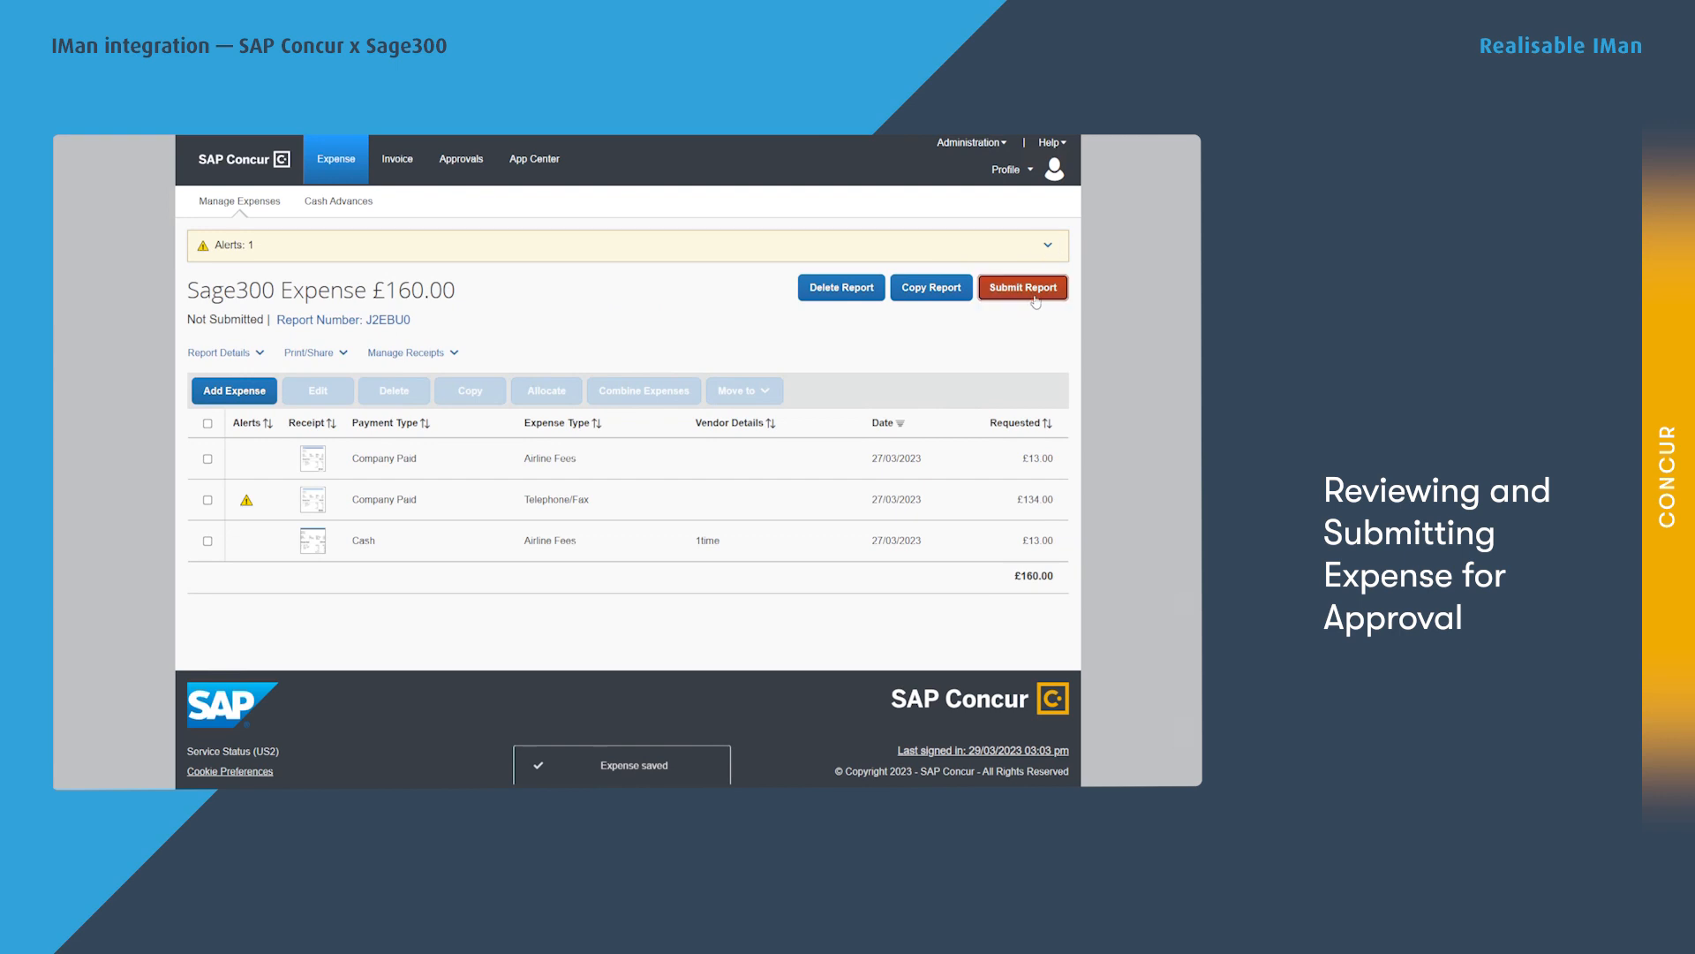
left_click(1035, 300)
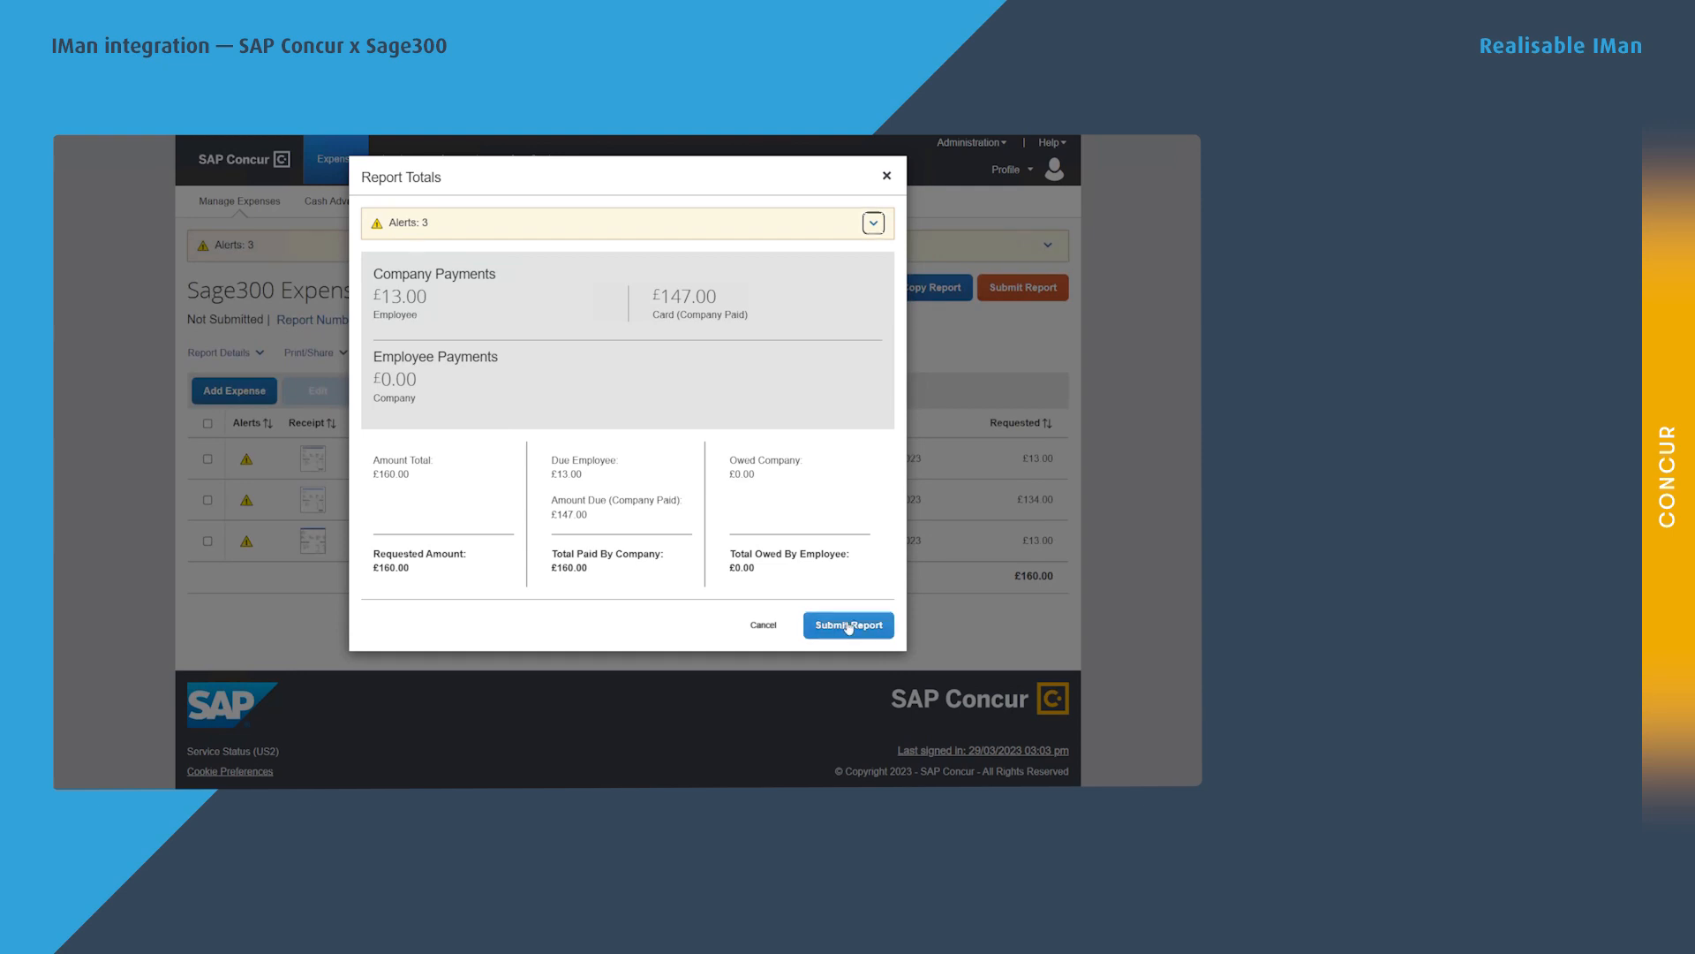
left_click(848, 625)
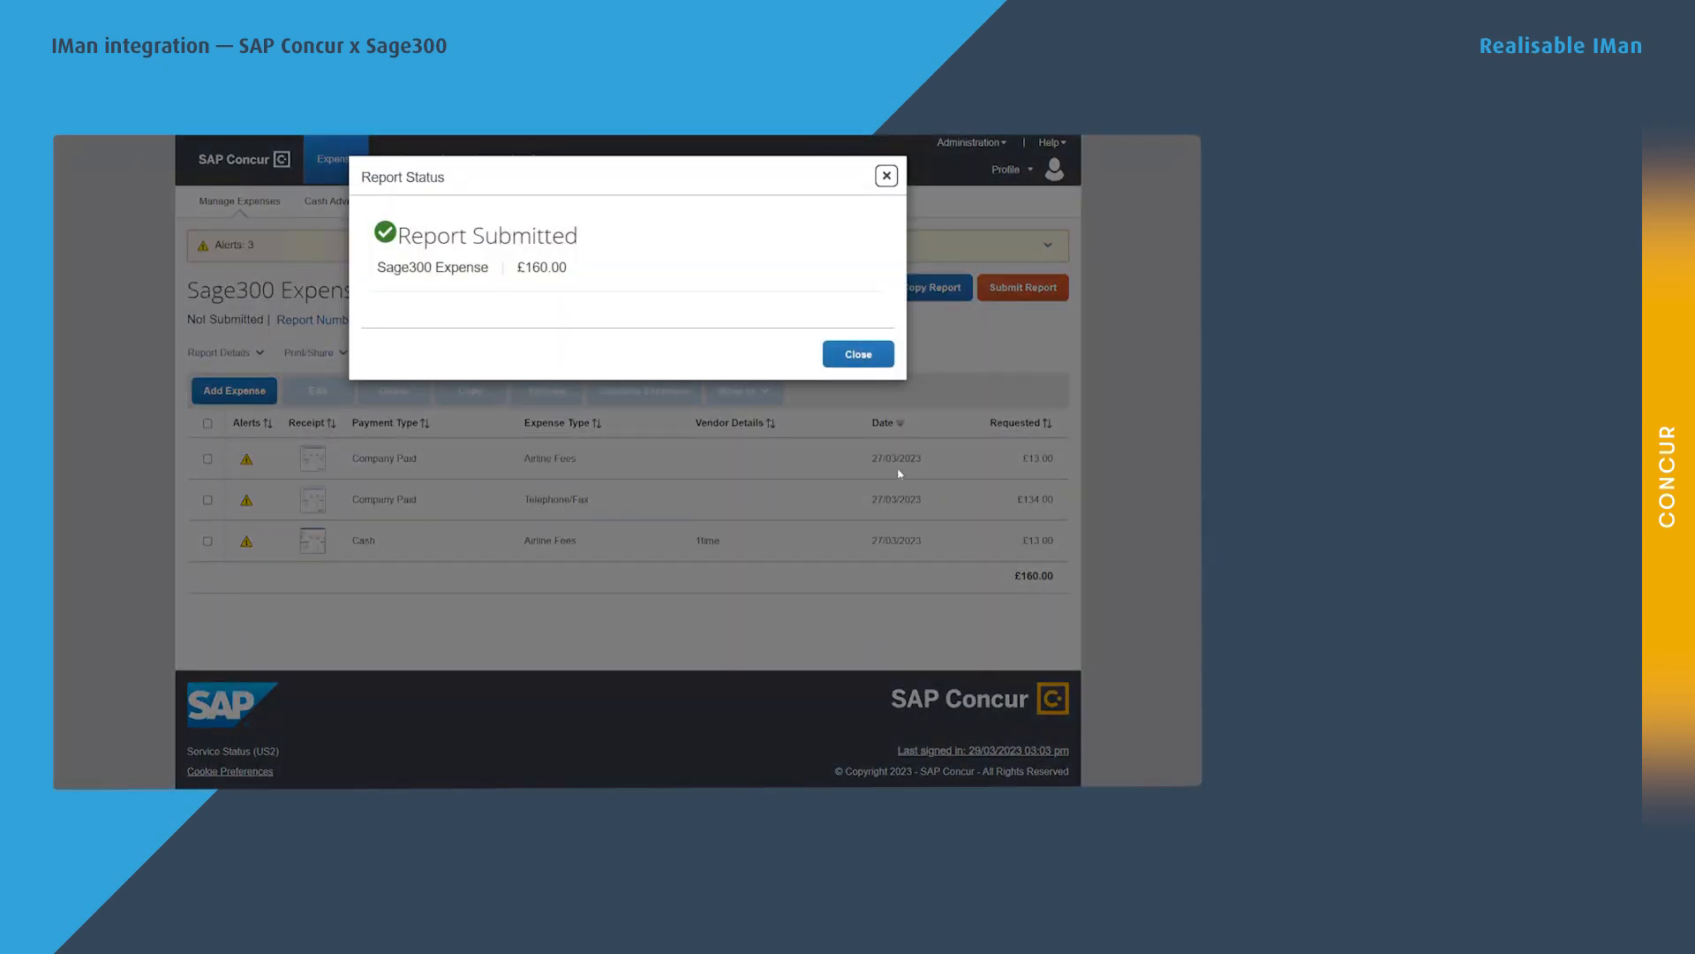
left_click(859, 358)
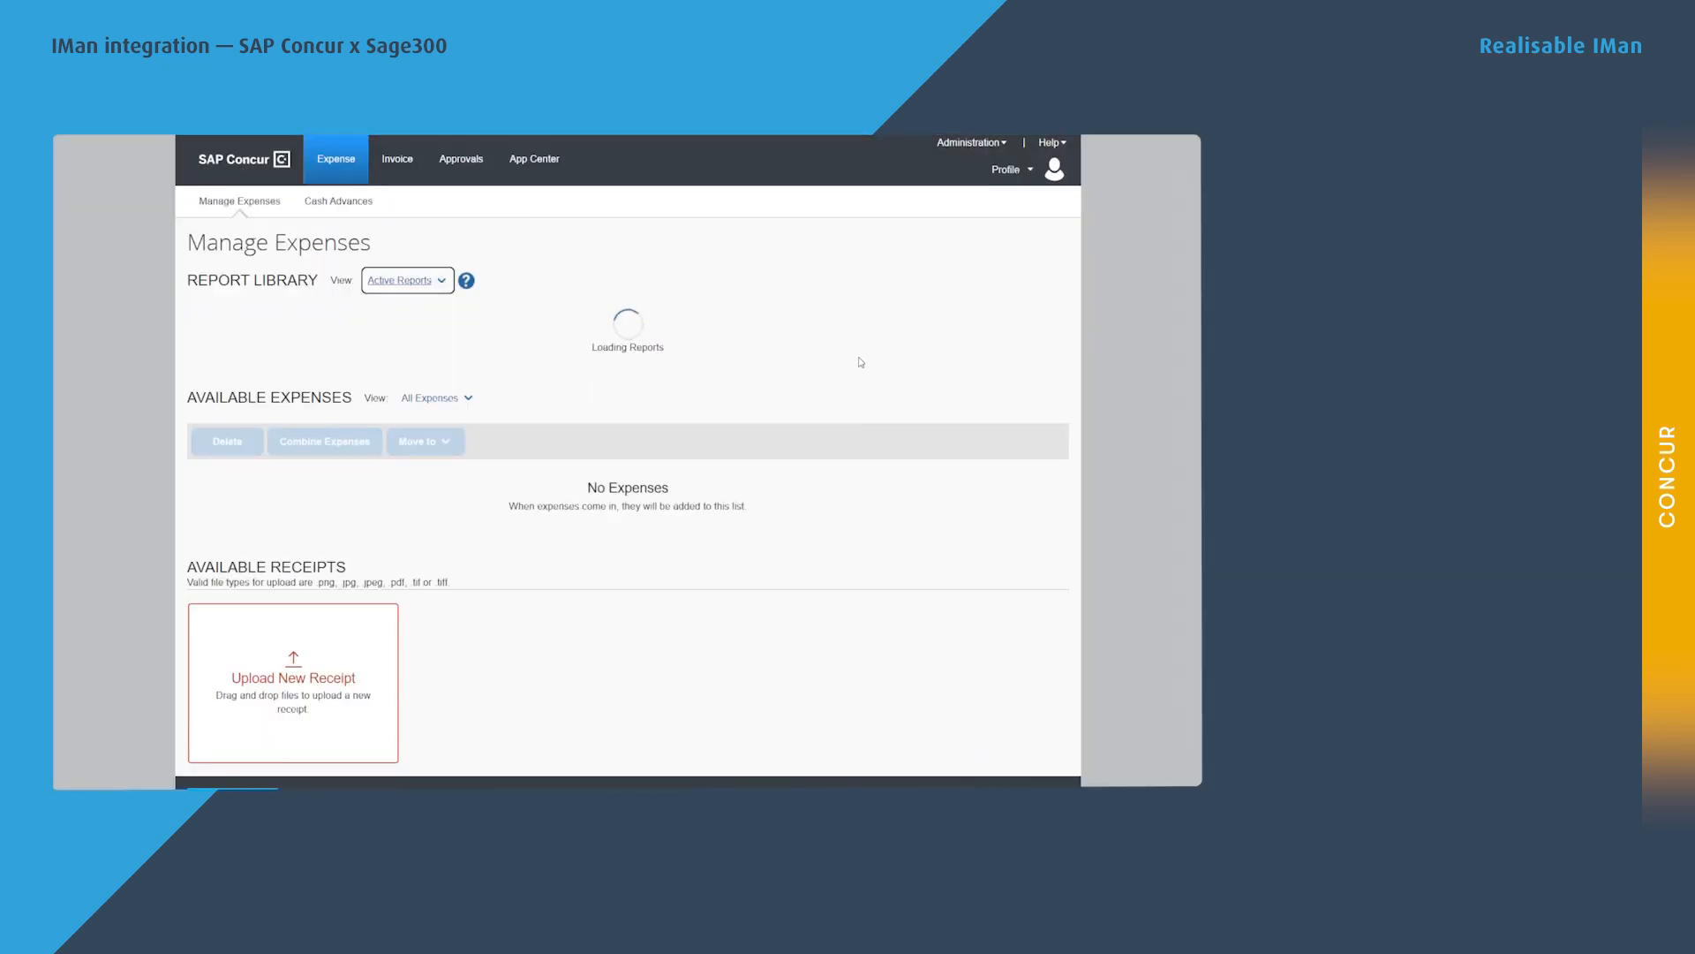
left_click(1024, 168)
Sign out, sign back in as the approver, and approve the Sage300 Expense report.
left_click(964, 247)
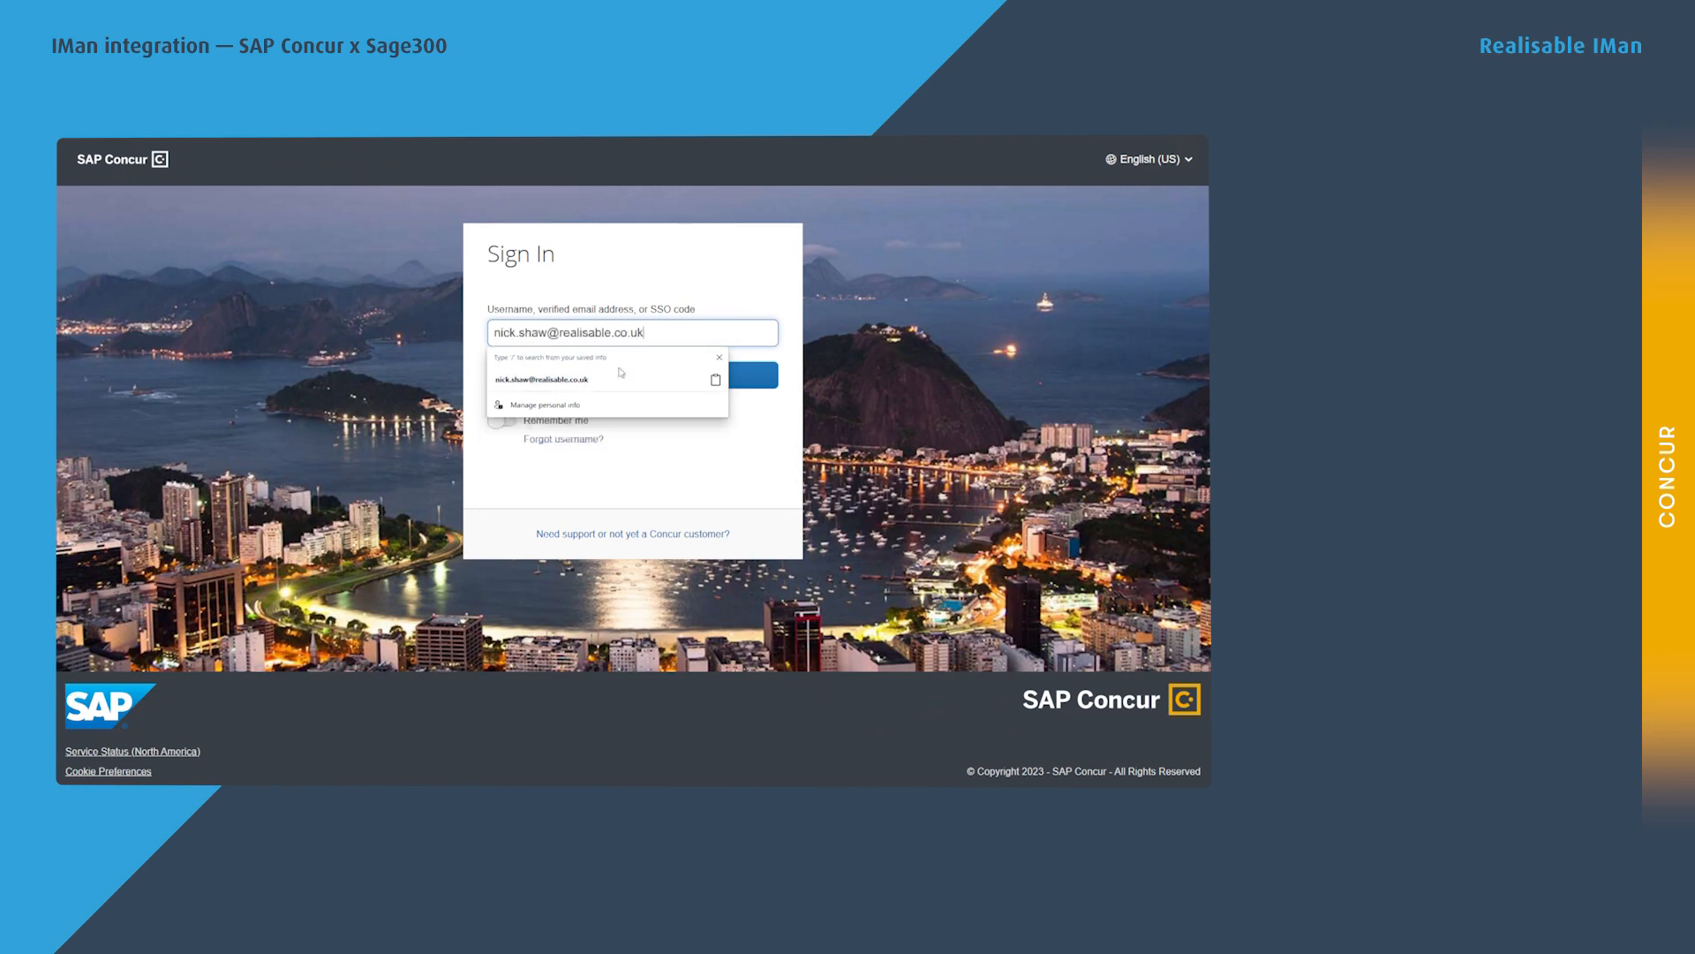
left_click(621, 377)
left_click(649, 378)
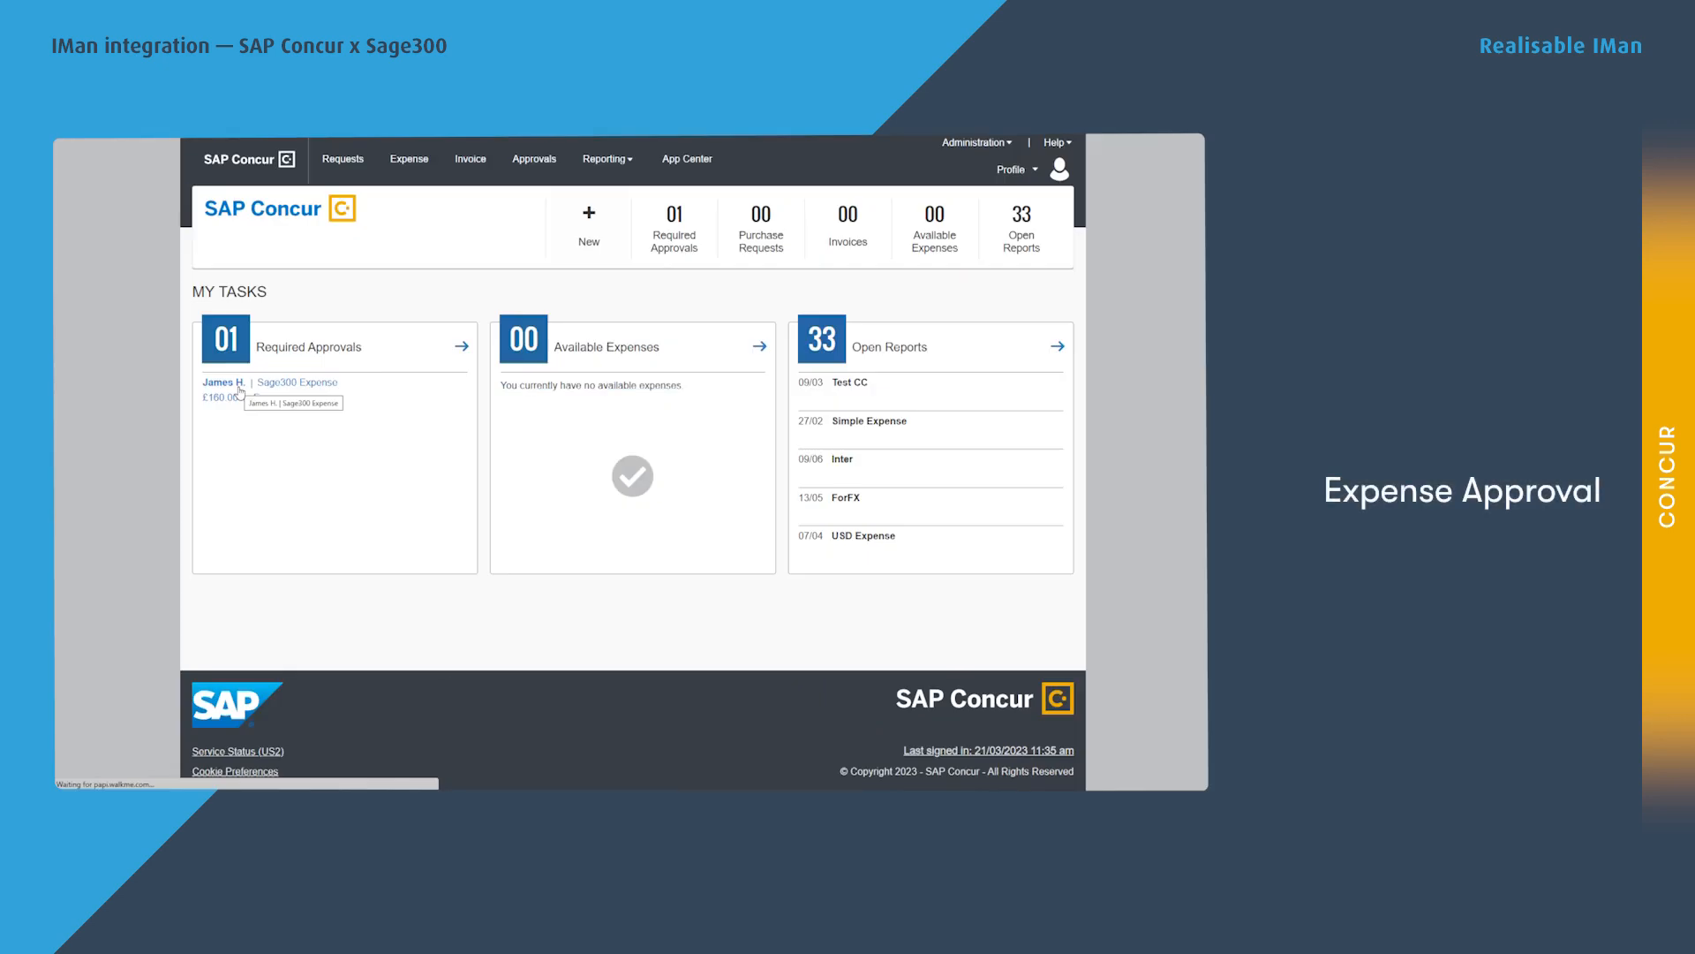
left_click(236, 388)
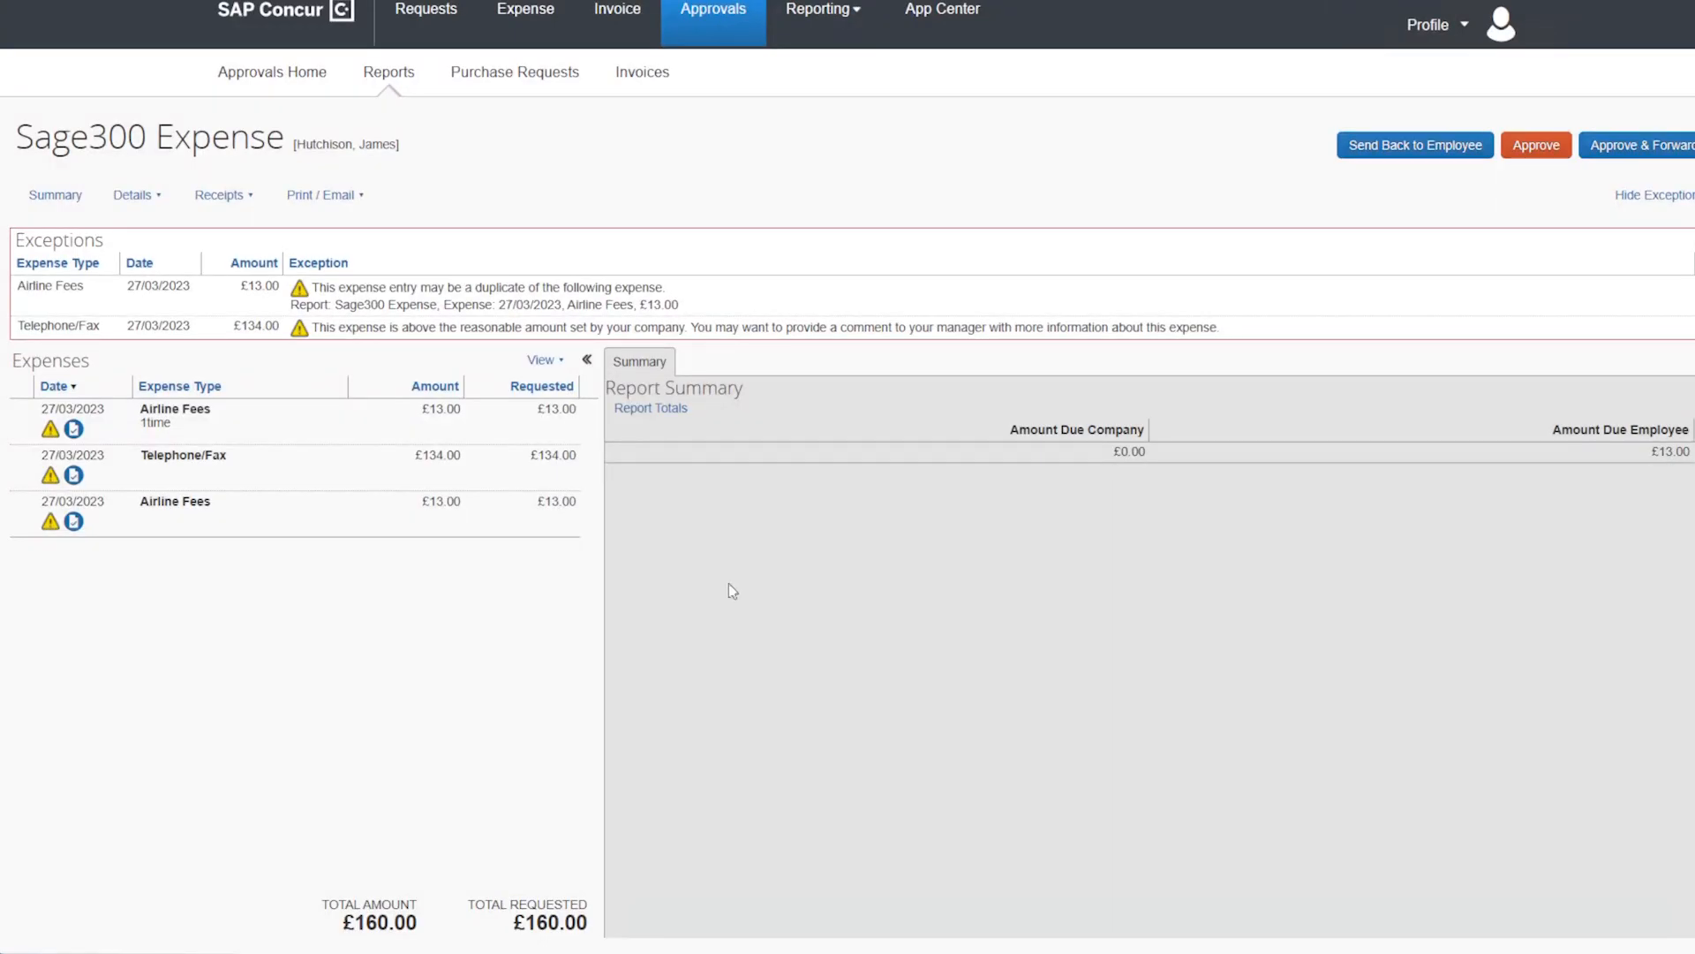
left_click(1535, 146)
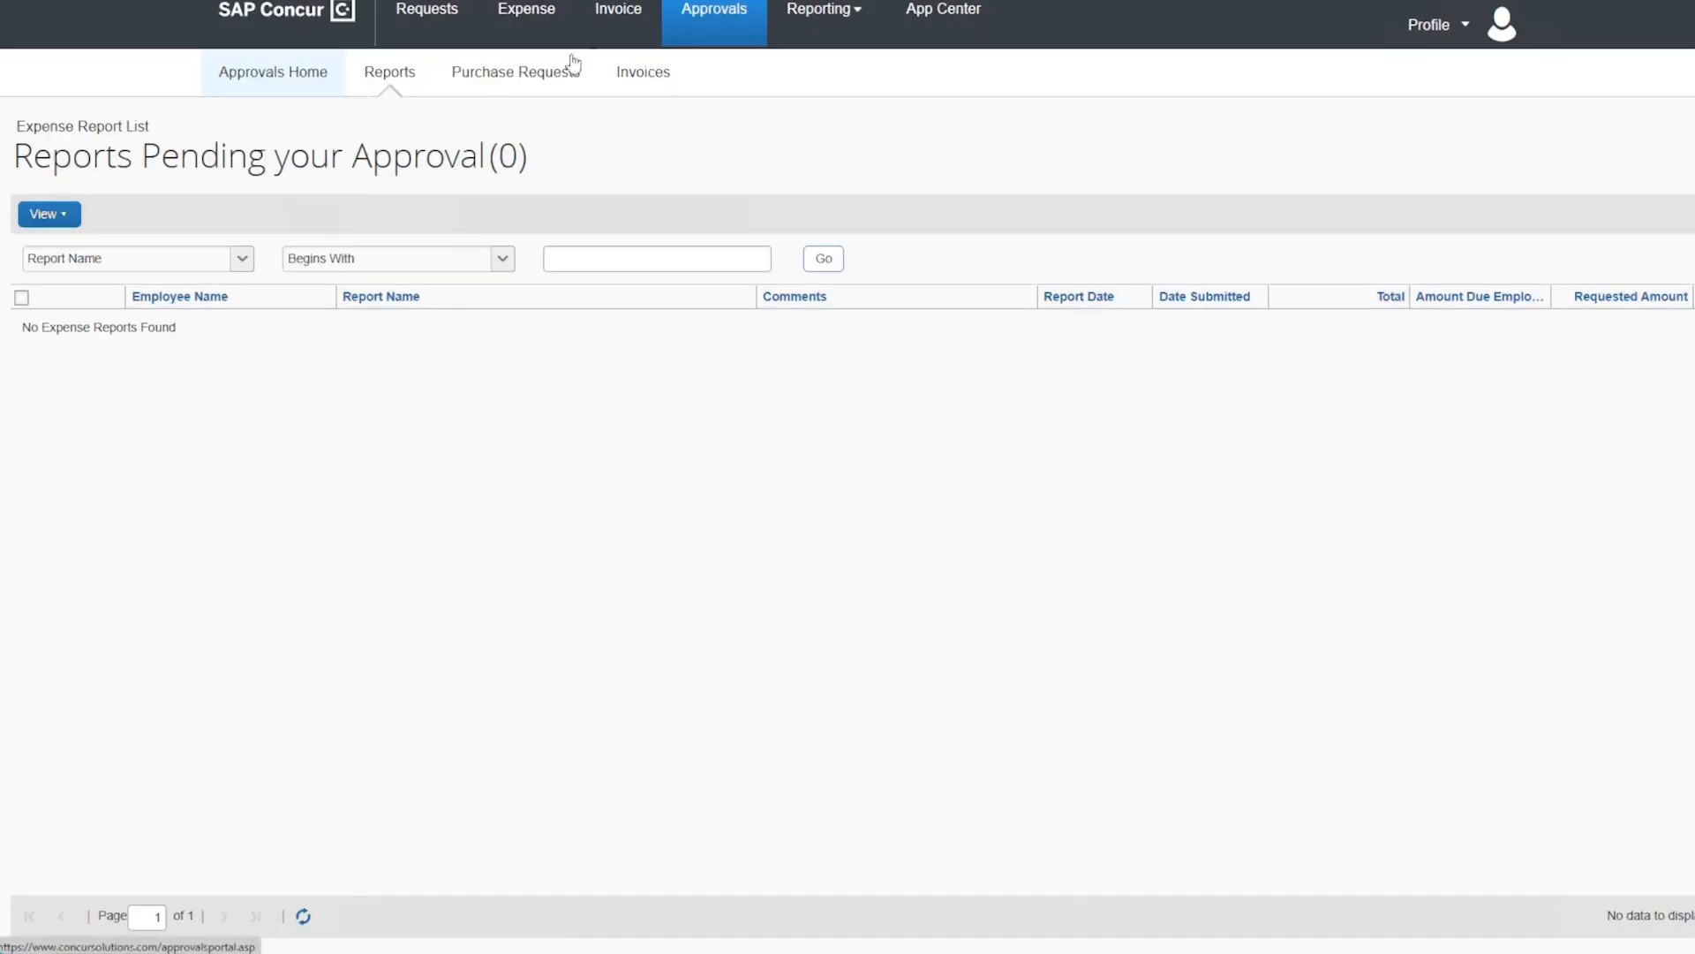
In Process Reports, change the Sage300 Expense report's approval status to Approved.
left_click(528, 27)
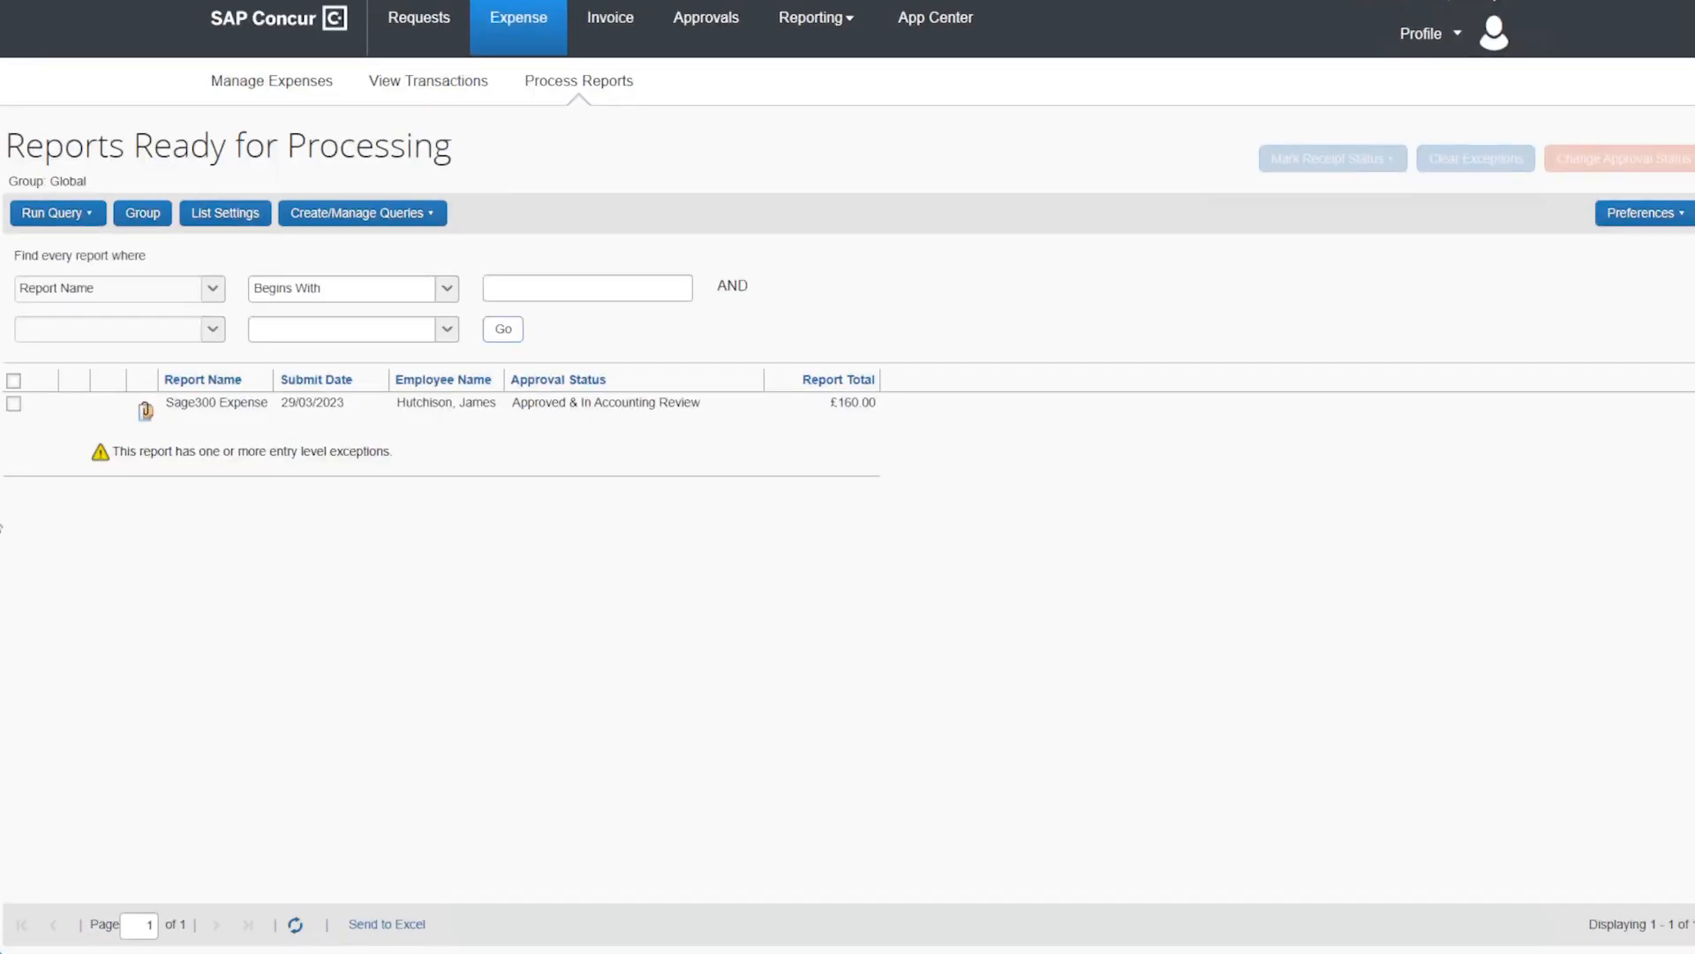
left_click(13, 404)
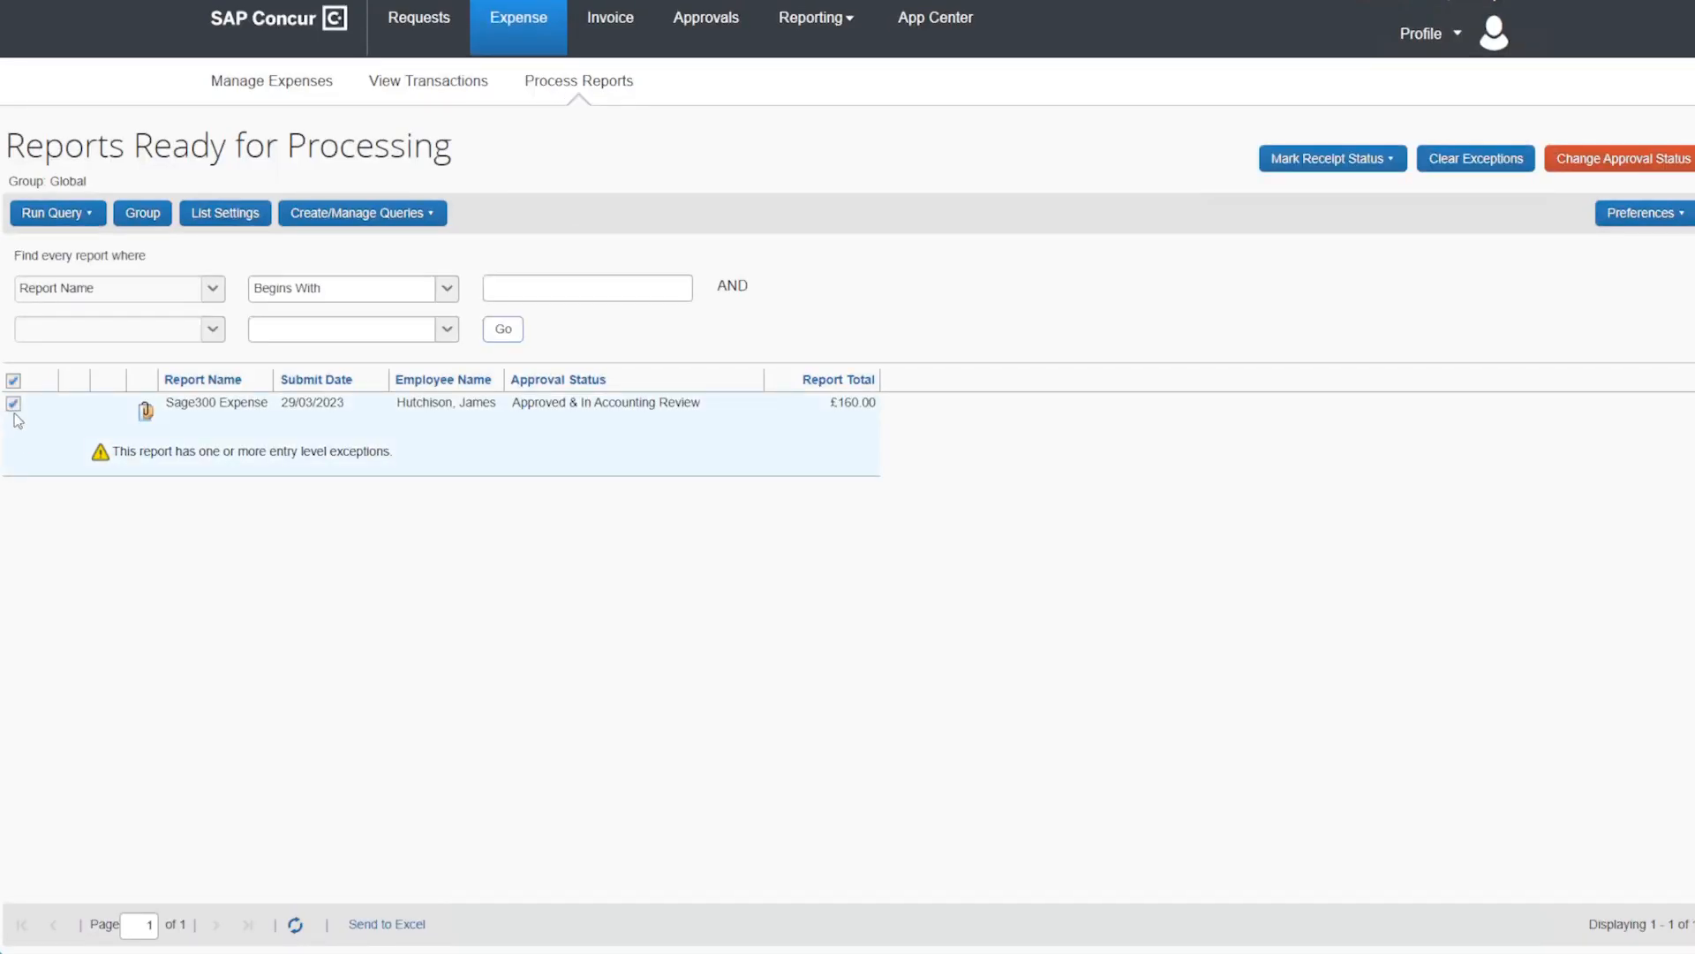
left_click(1629, 166)
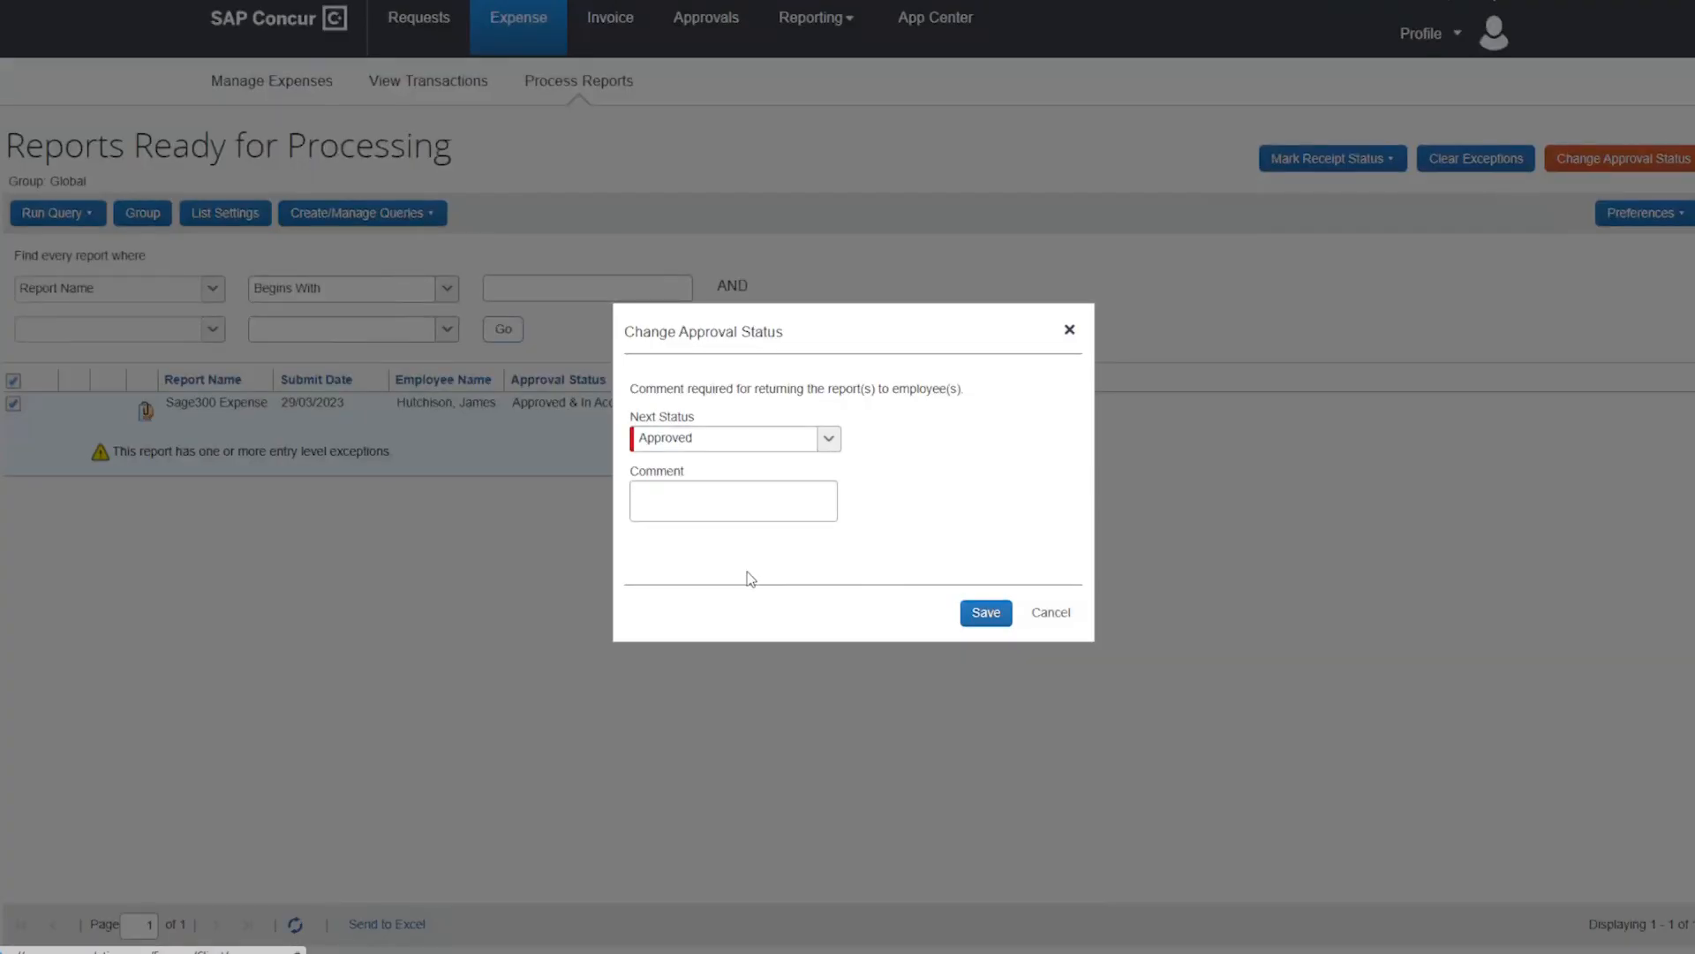
left_click(984, 613)
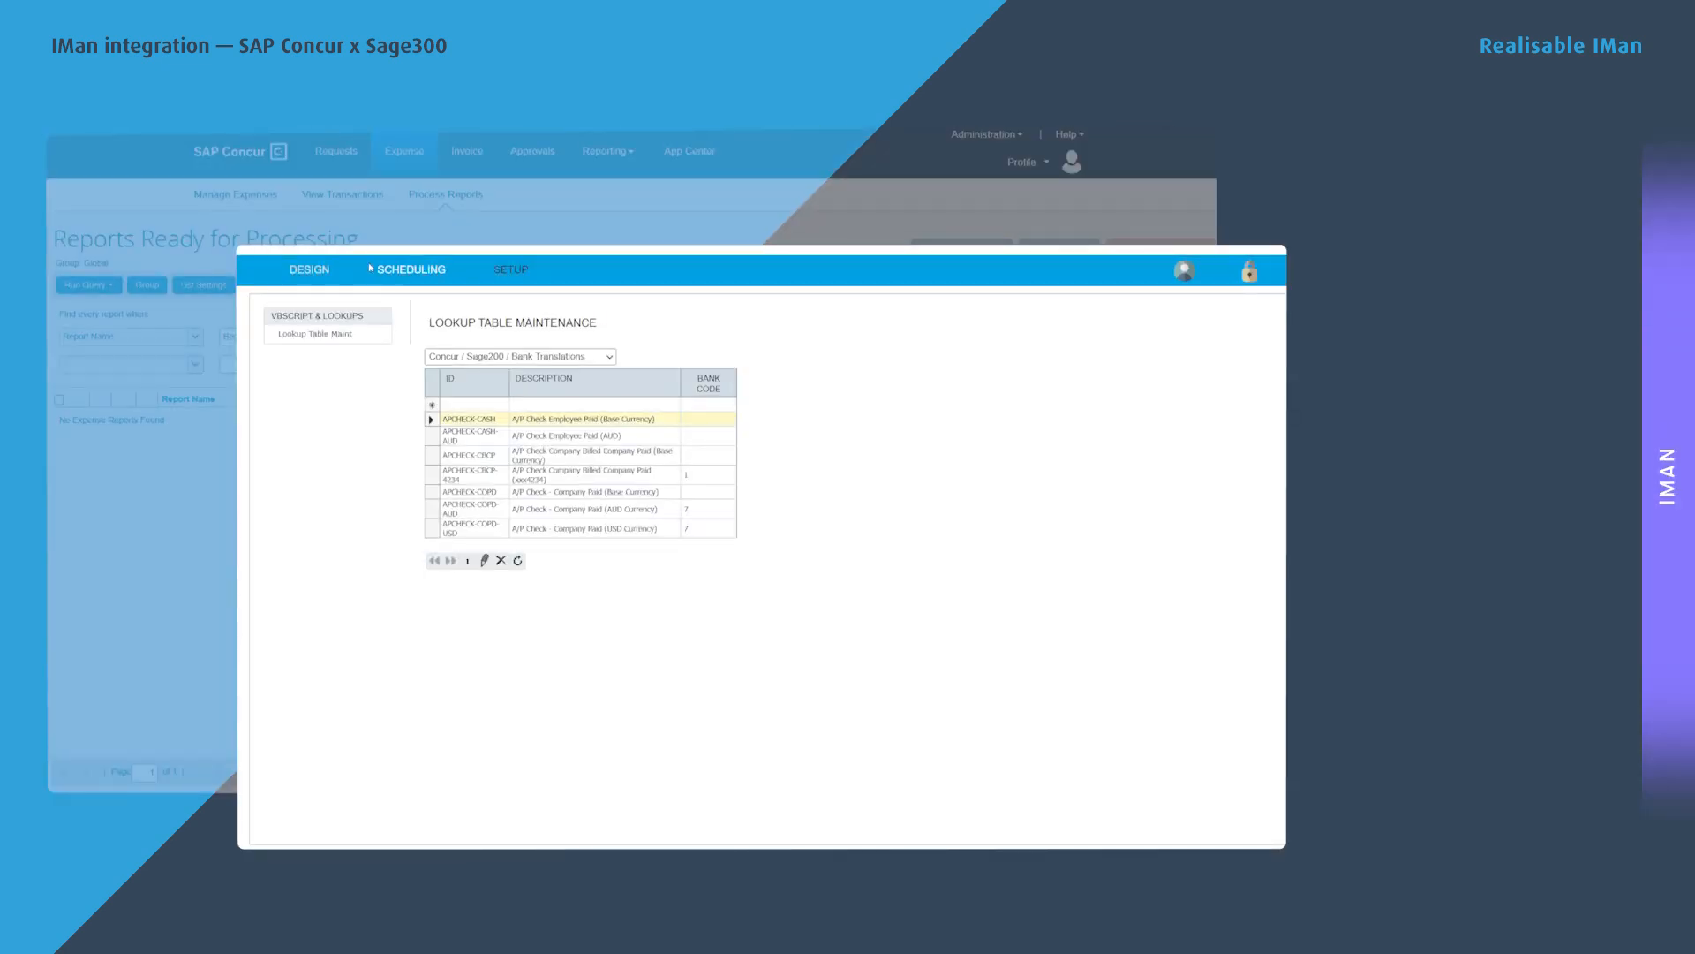
Schedule the Sage300 Concur Expenses Batch job with frequency Now and save it to run.
left_click(422, 270)
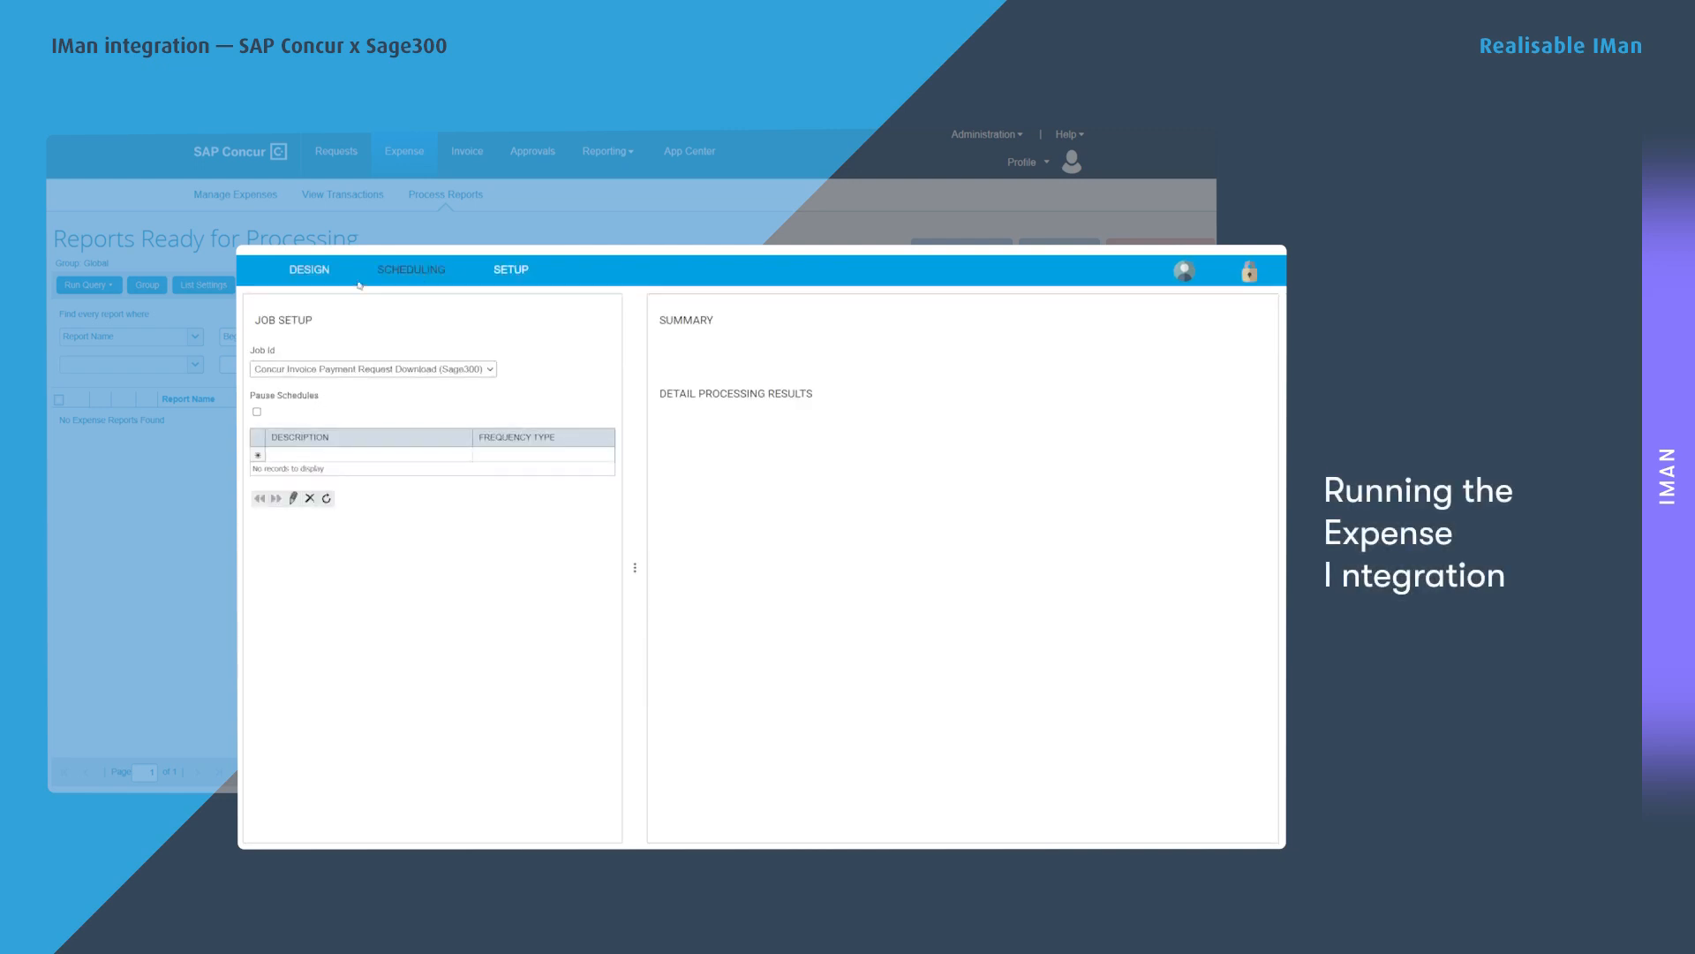
left_click(348, 371)
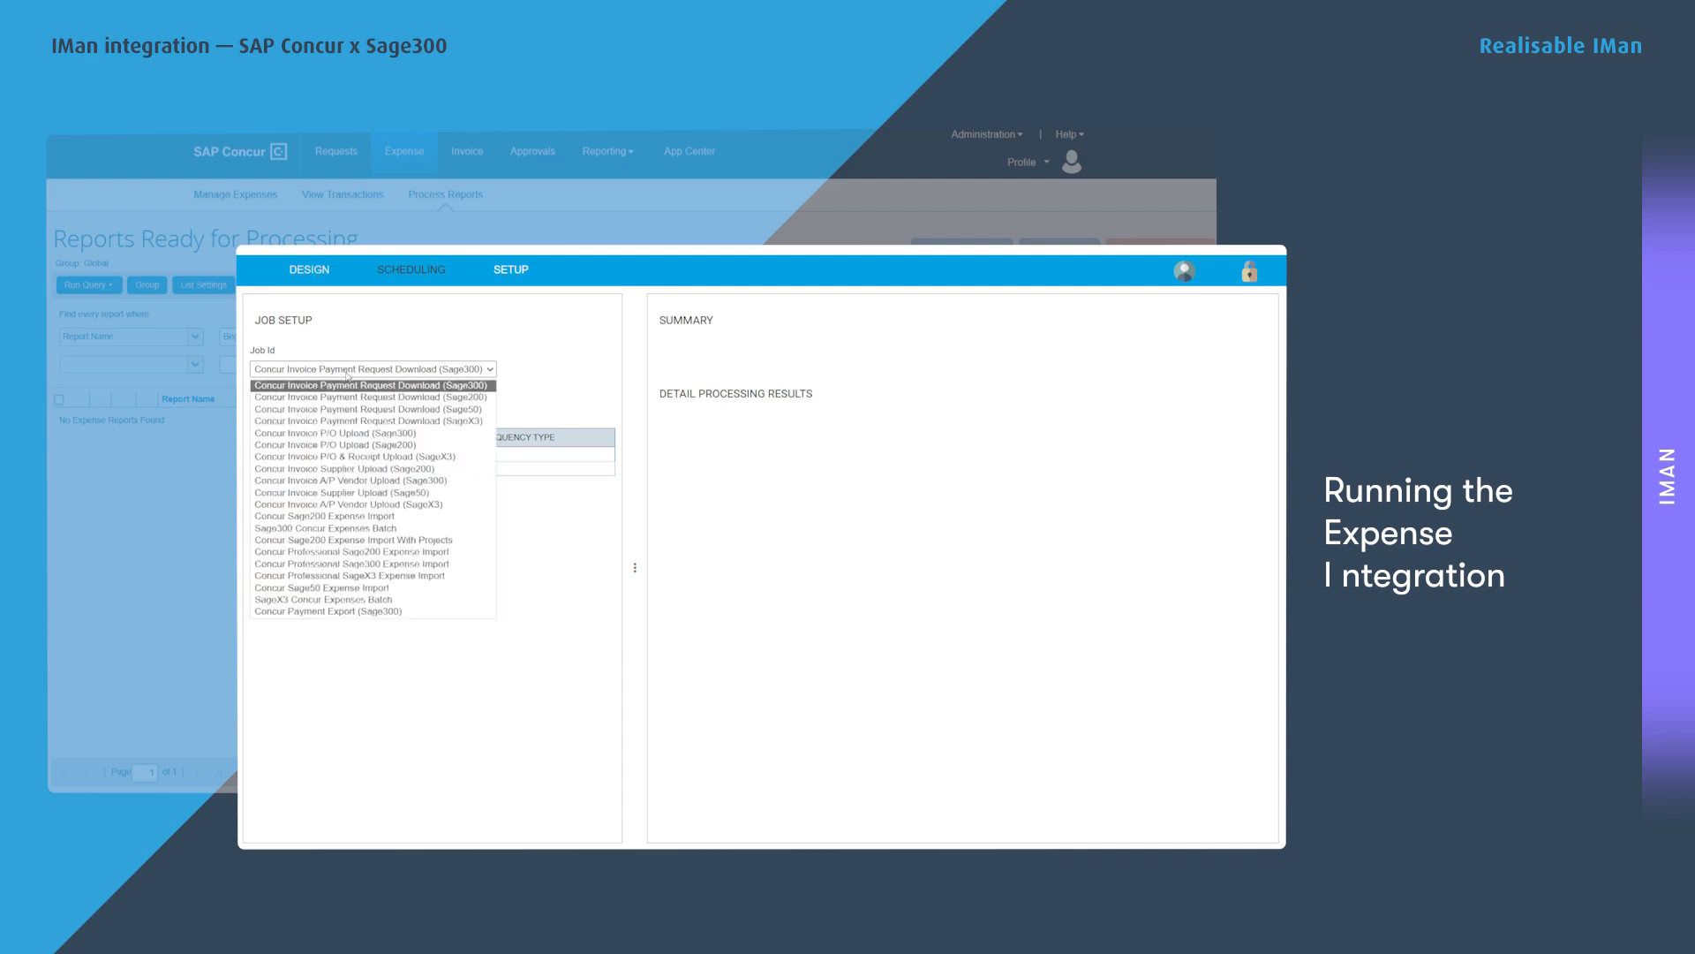
left_click(308, 529)
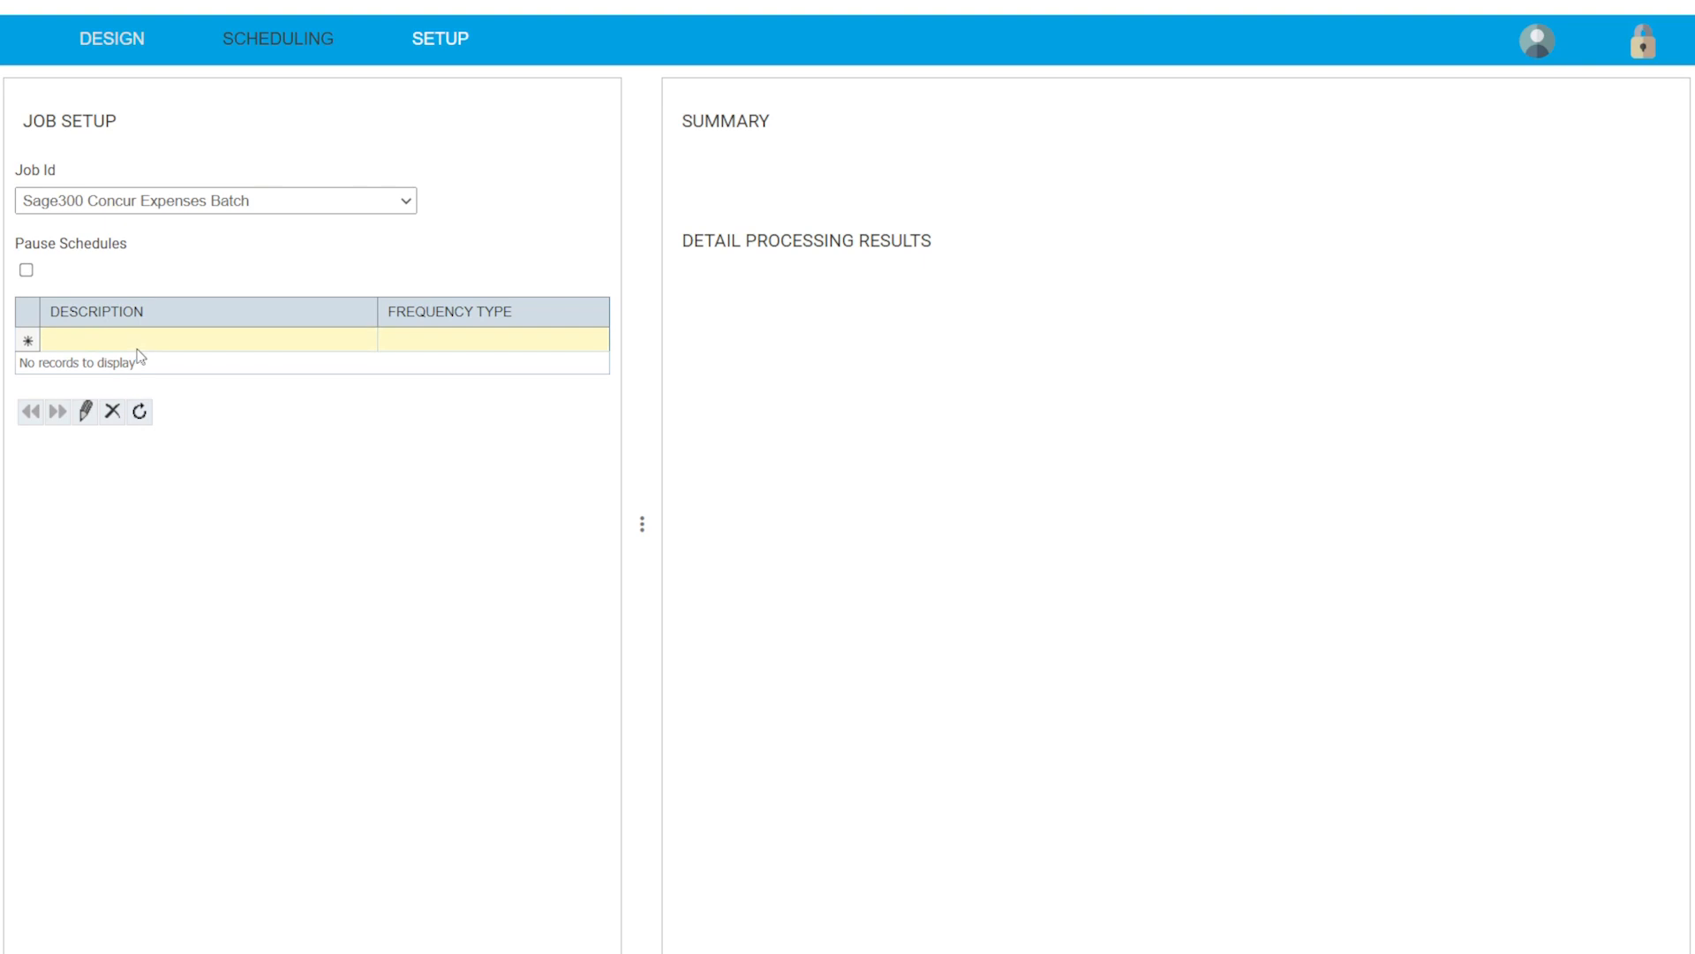
left_click(136, 346)
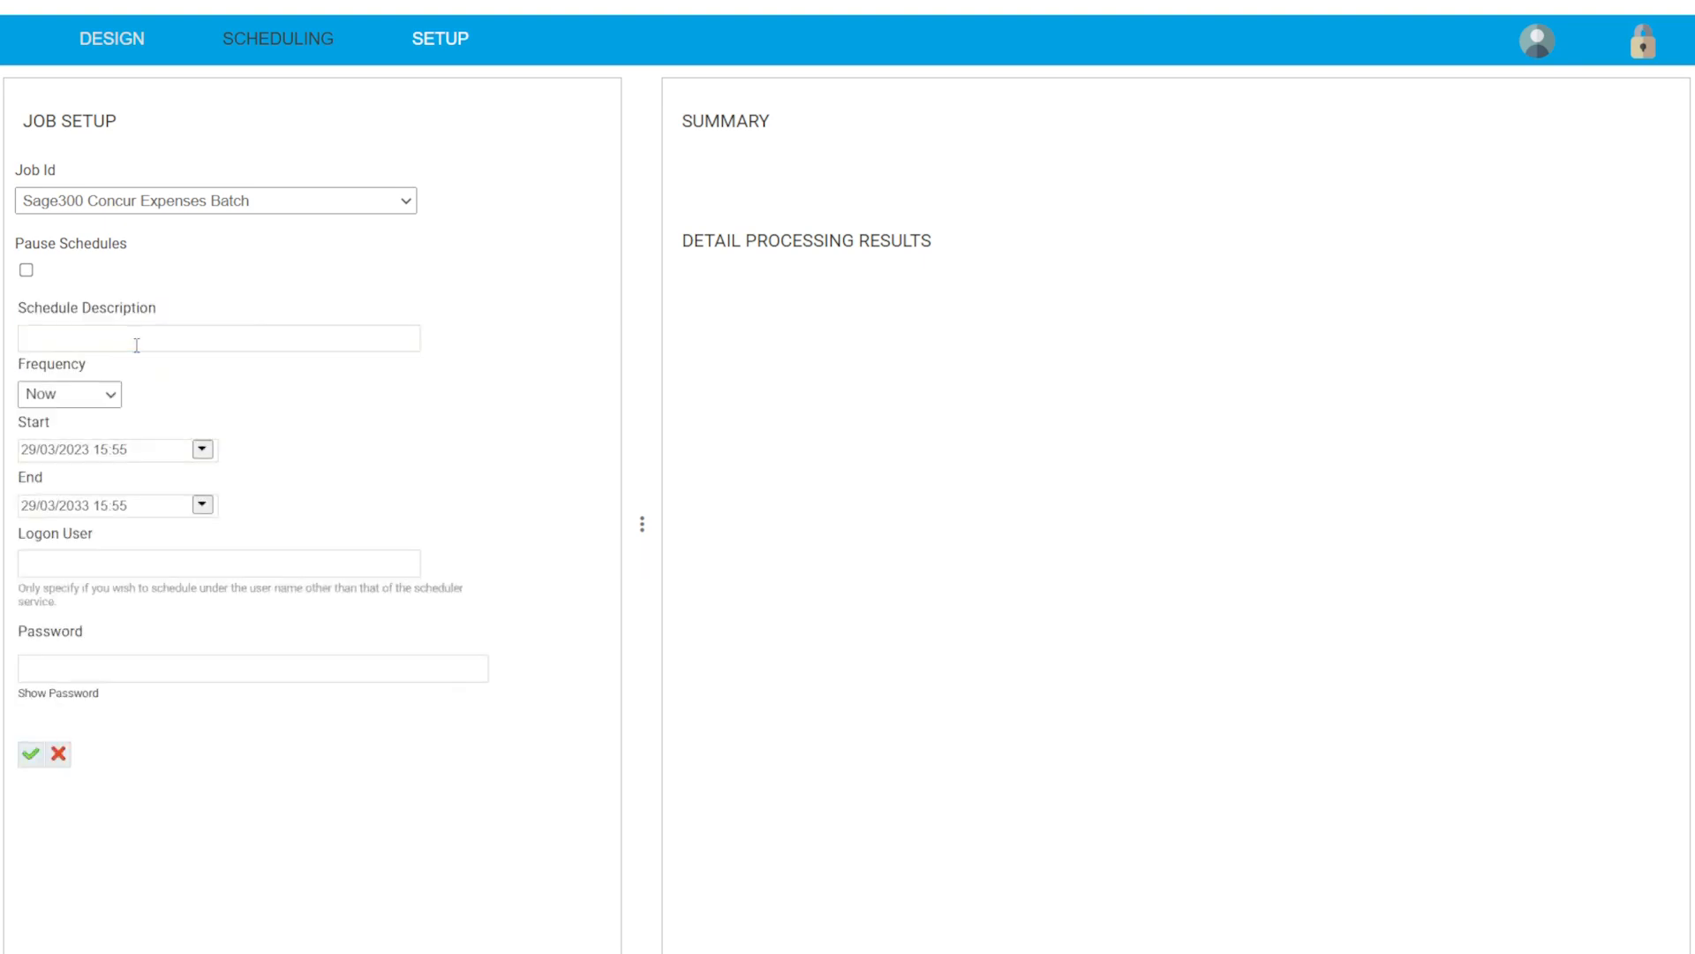
left_click(58, 397)
left_click(64, 404)
left_click(87, 399)
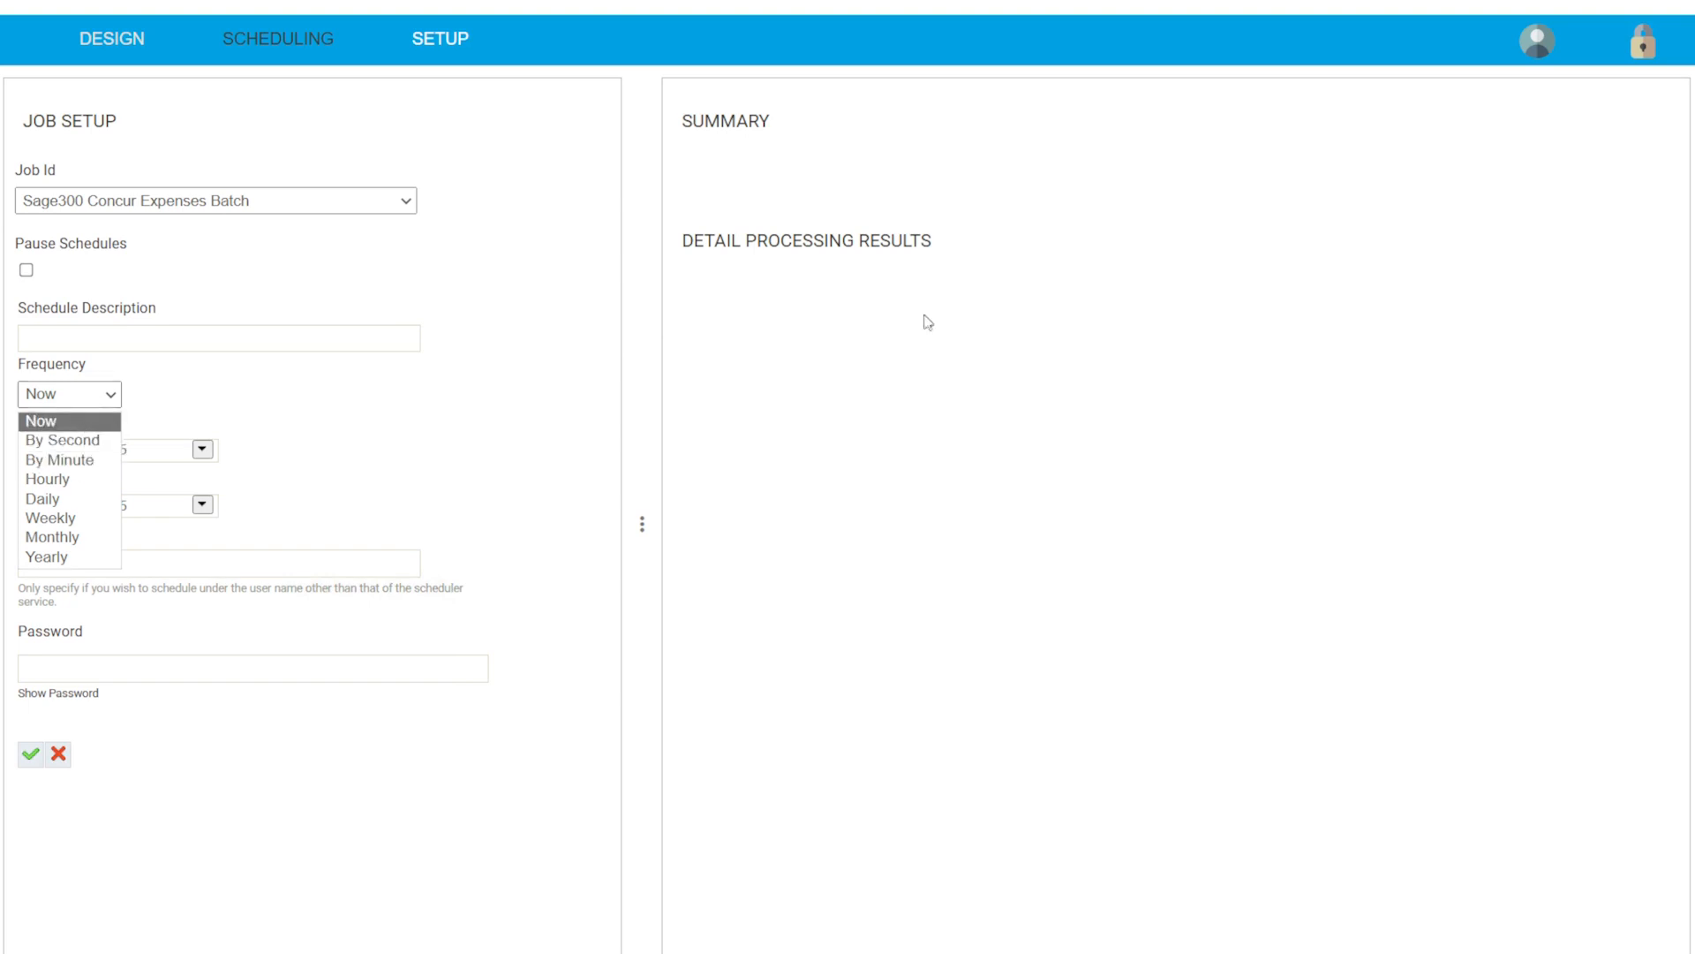
left_click(66, 422)
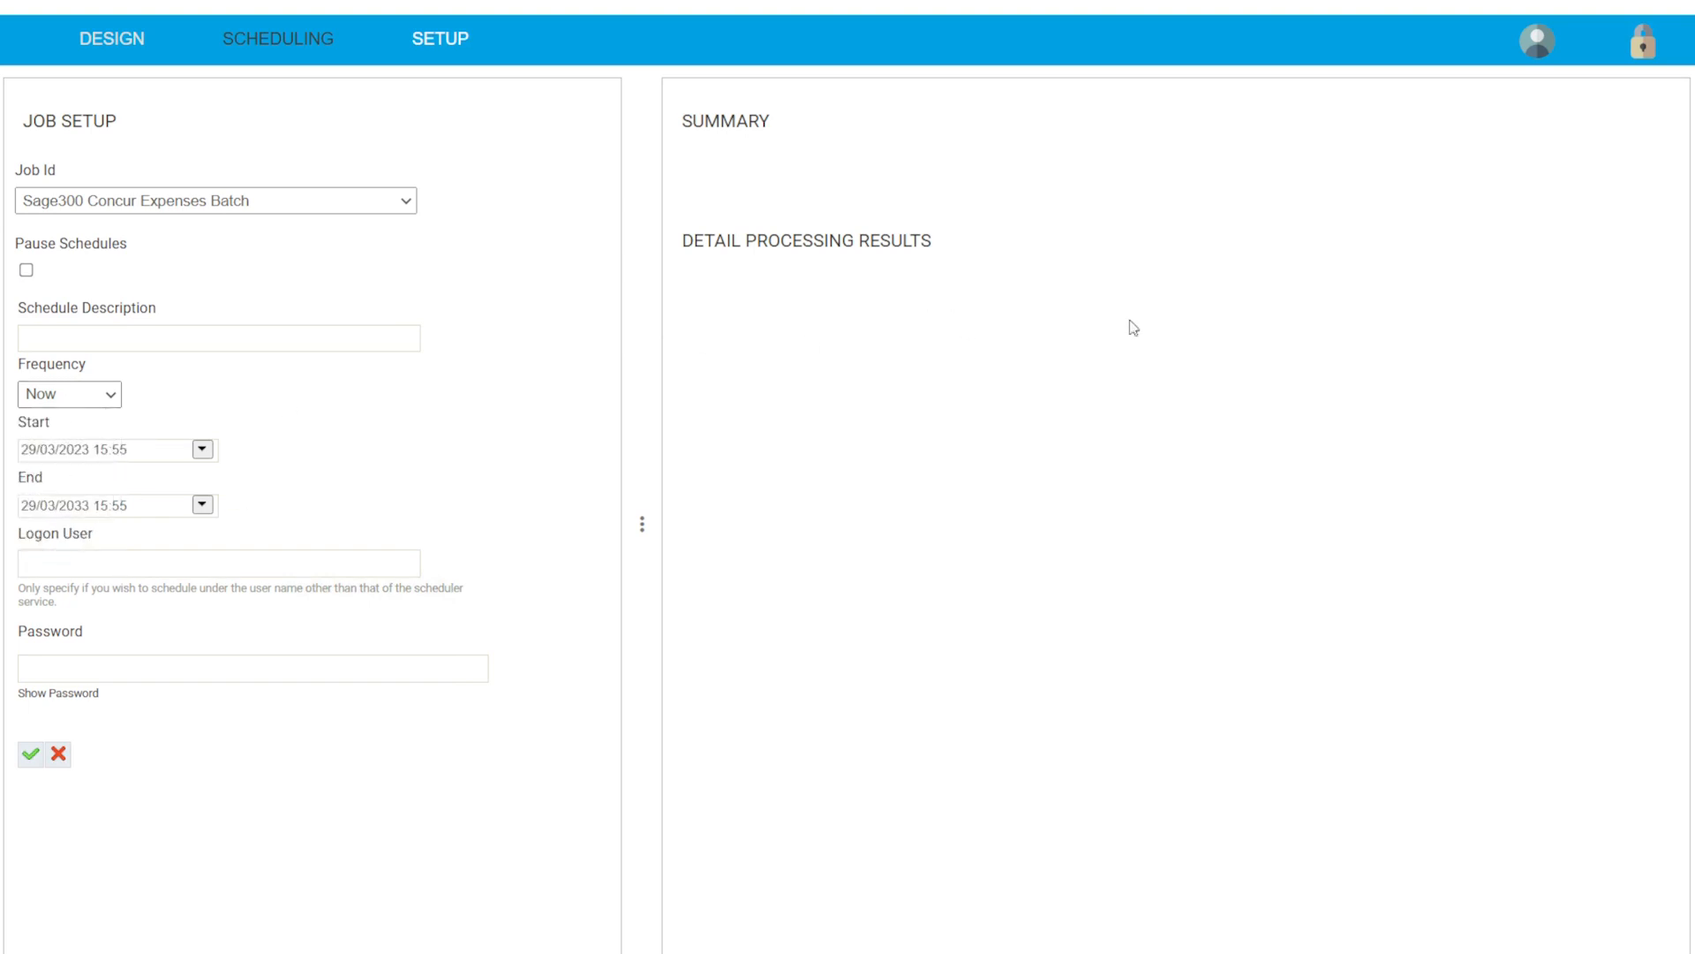
left_click(31, 756)
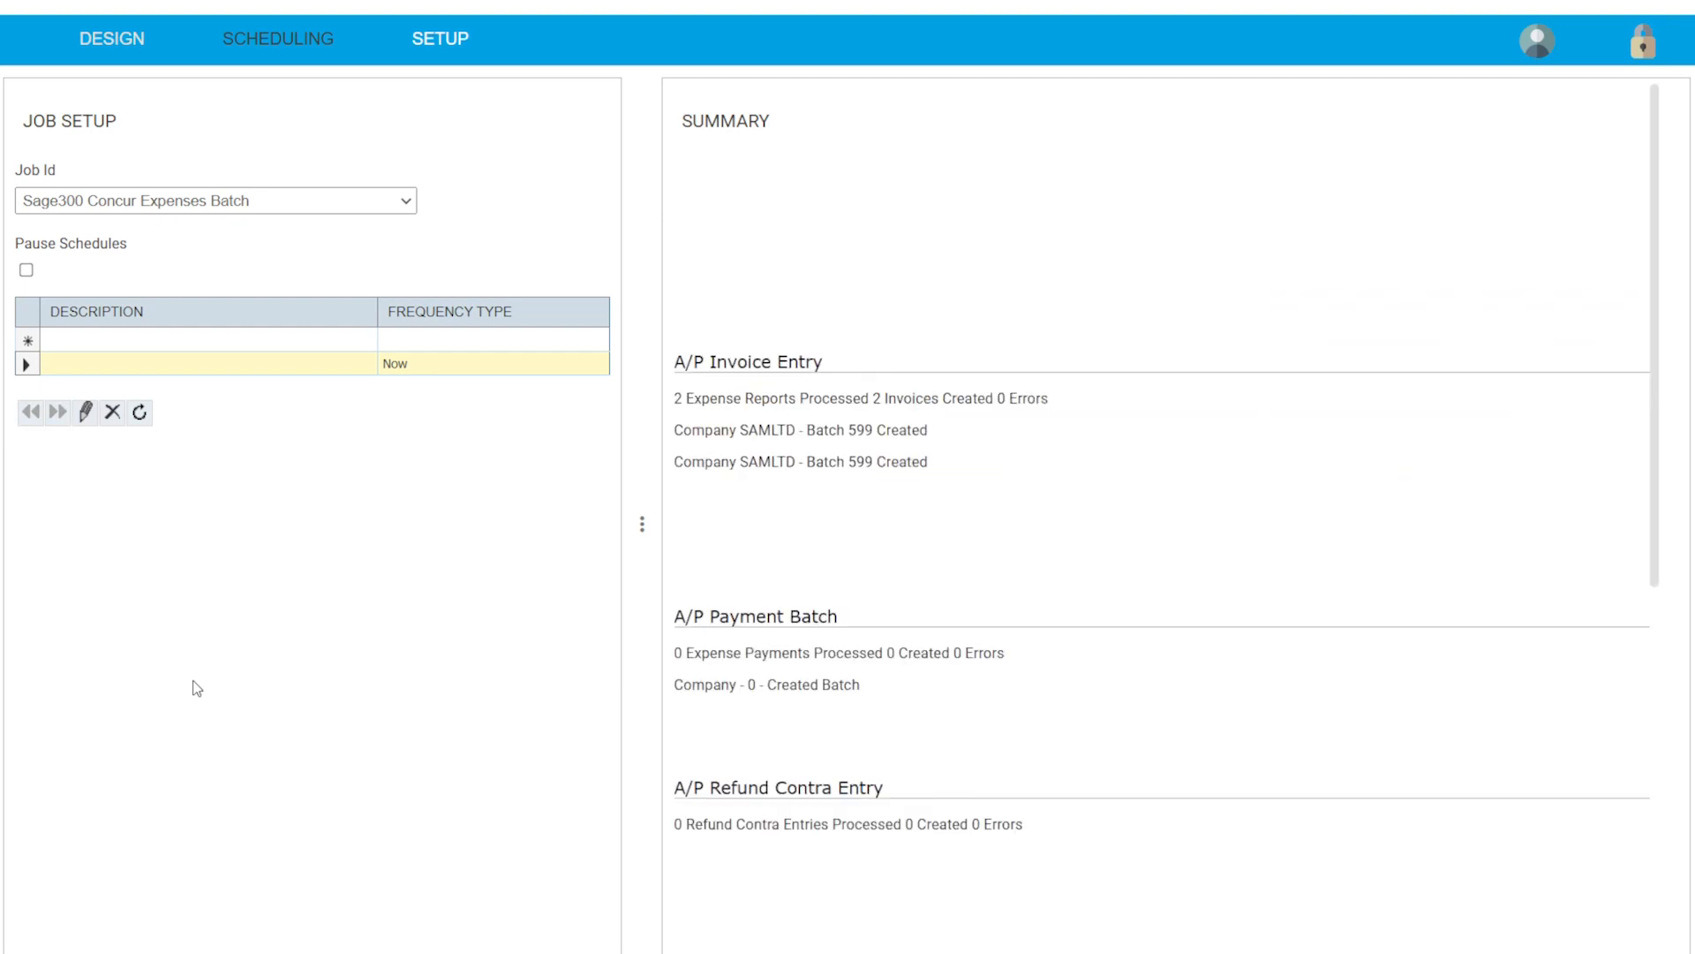
Check IMan's summary for the completed job: 2 invoices created in Batch 599.
scroll(1128, 600, "down", 6)
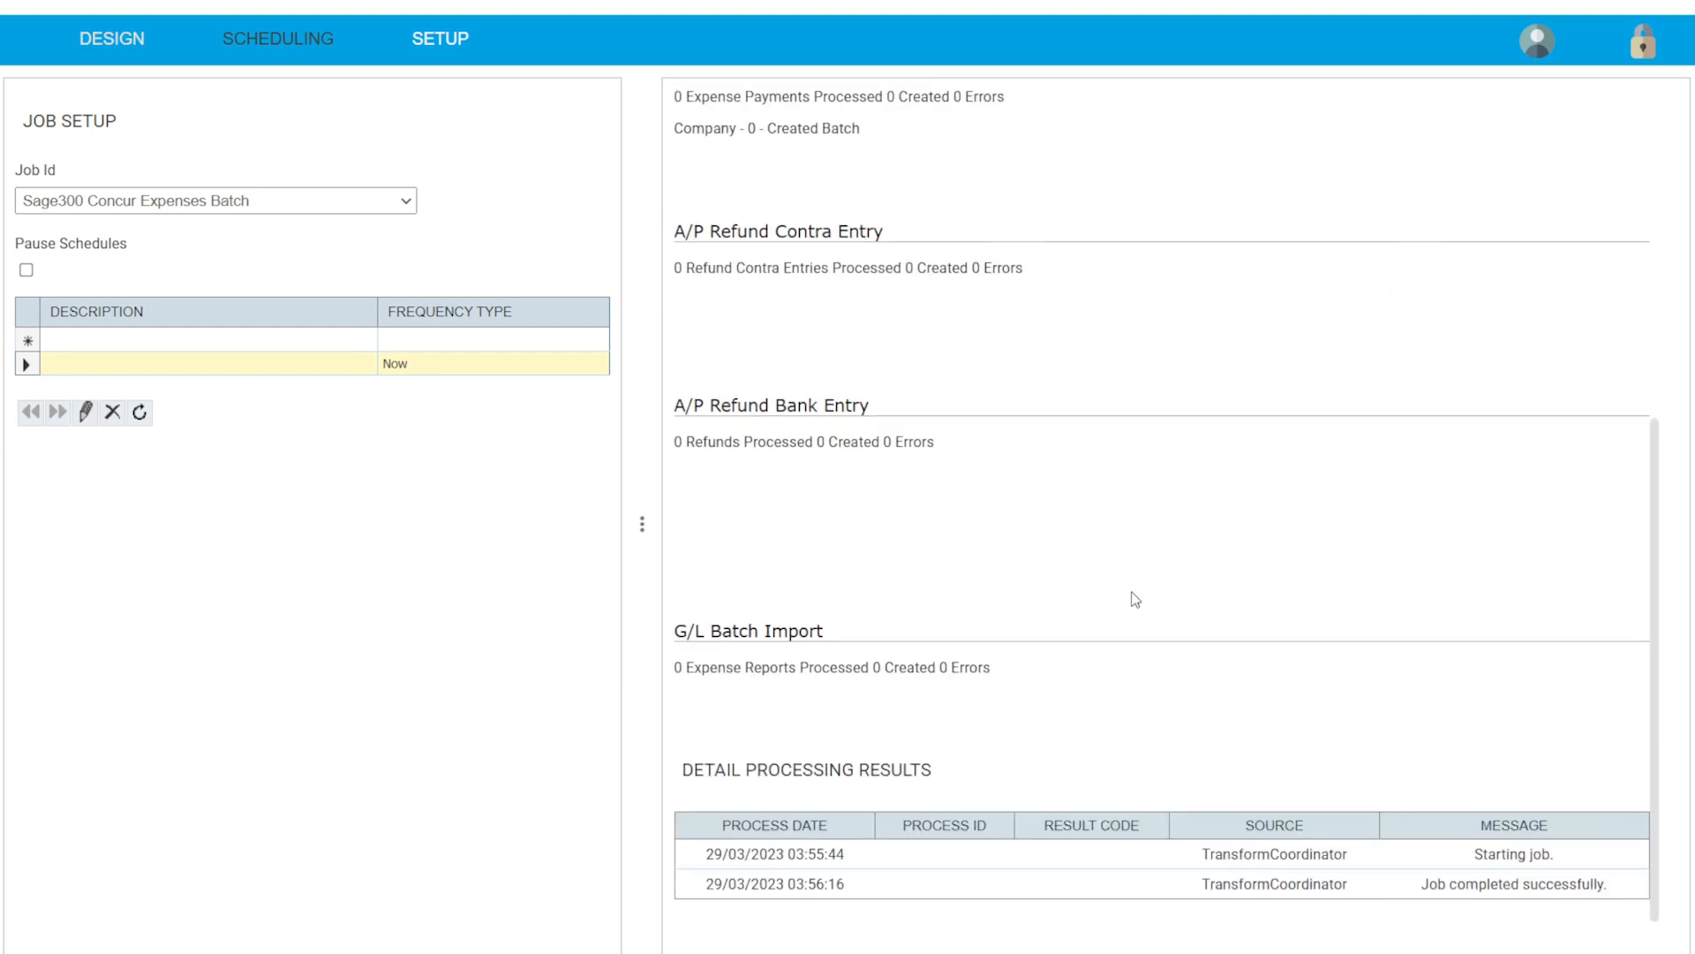
double_click(1480, 884)
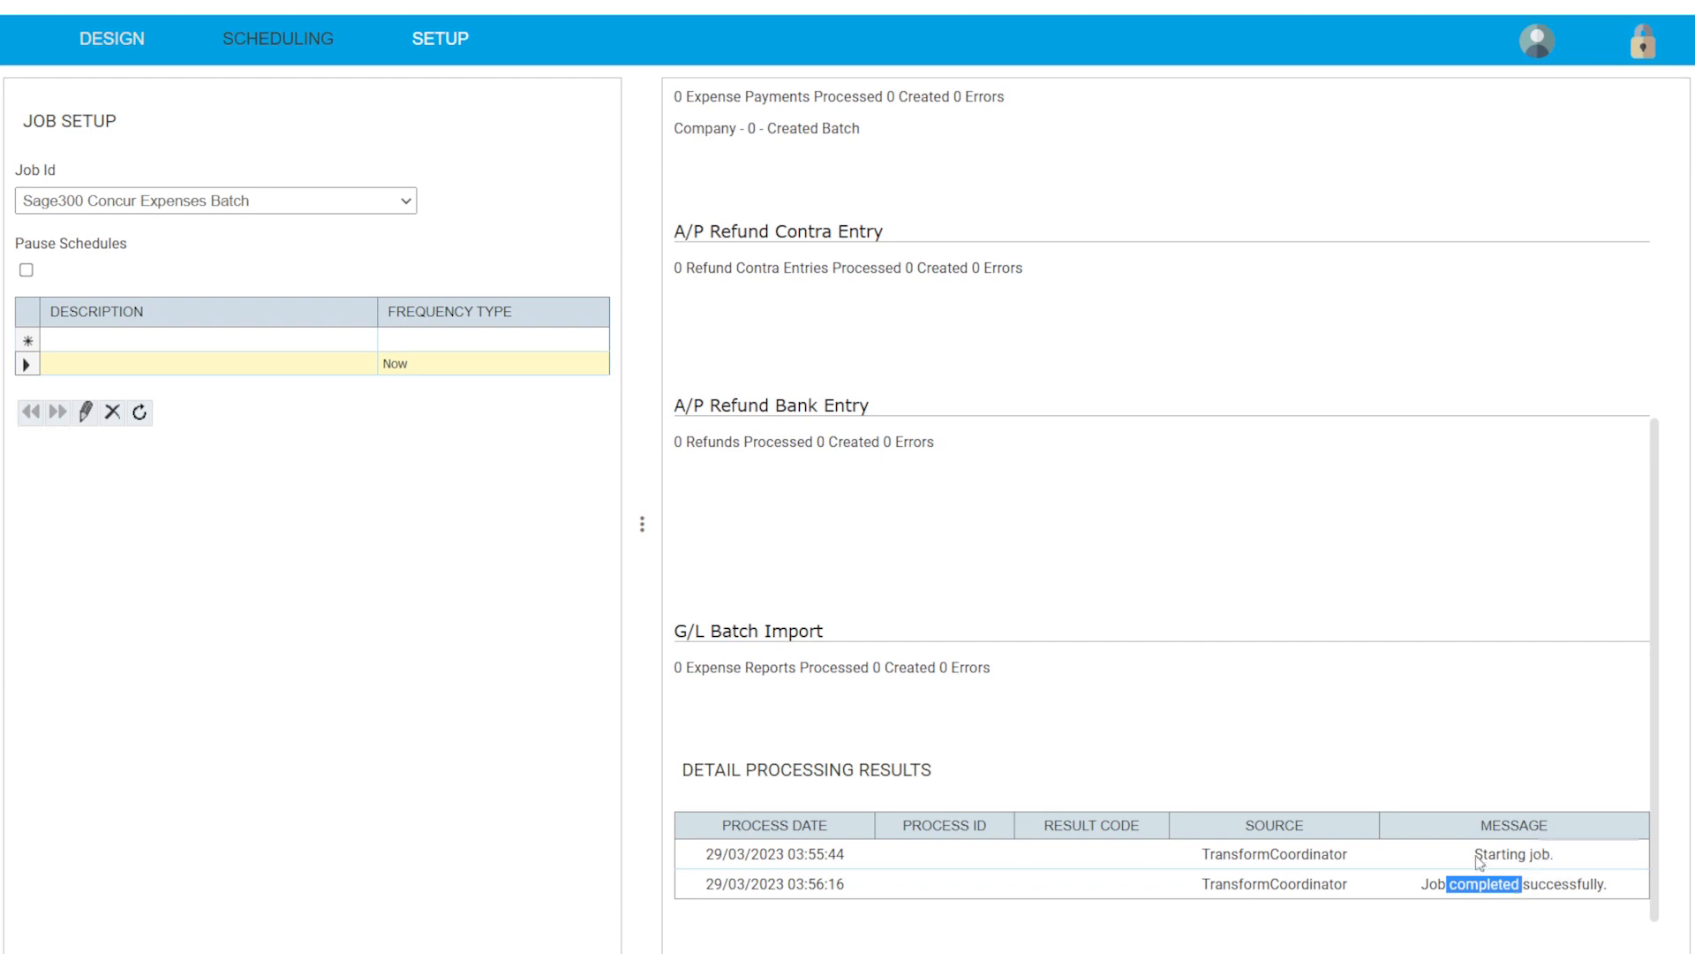
scroll(1071, 352, "up", 10)
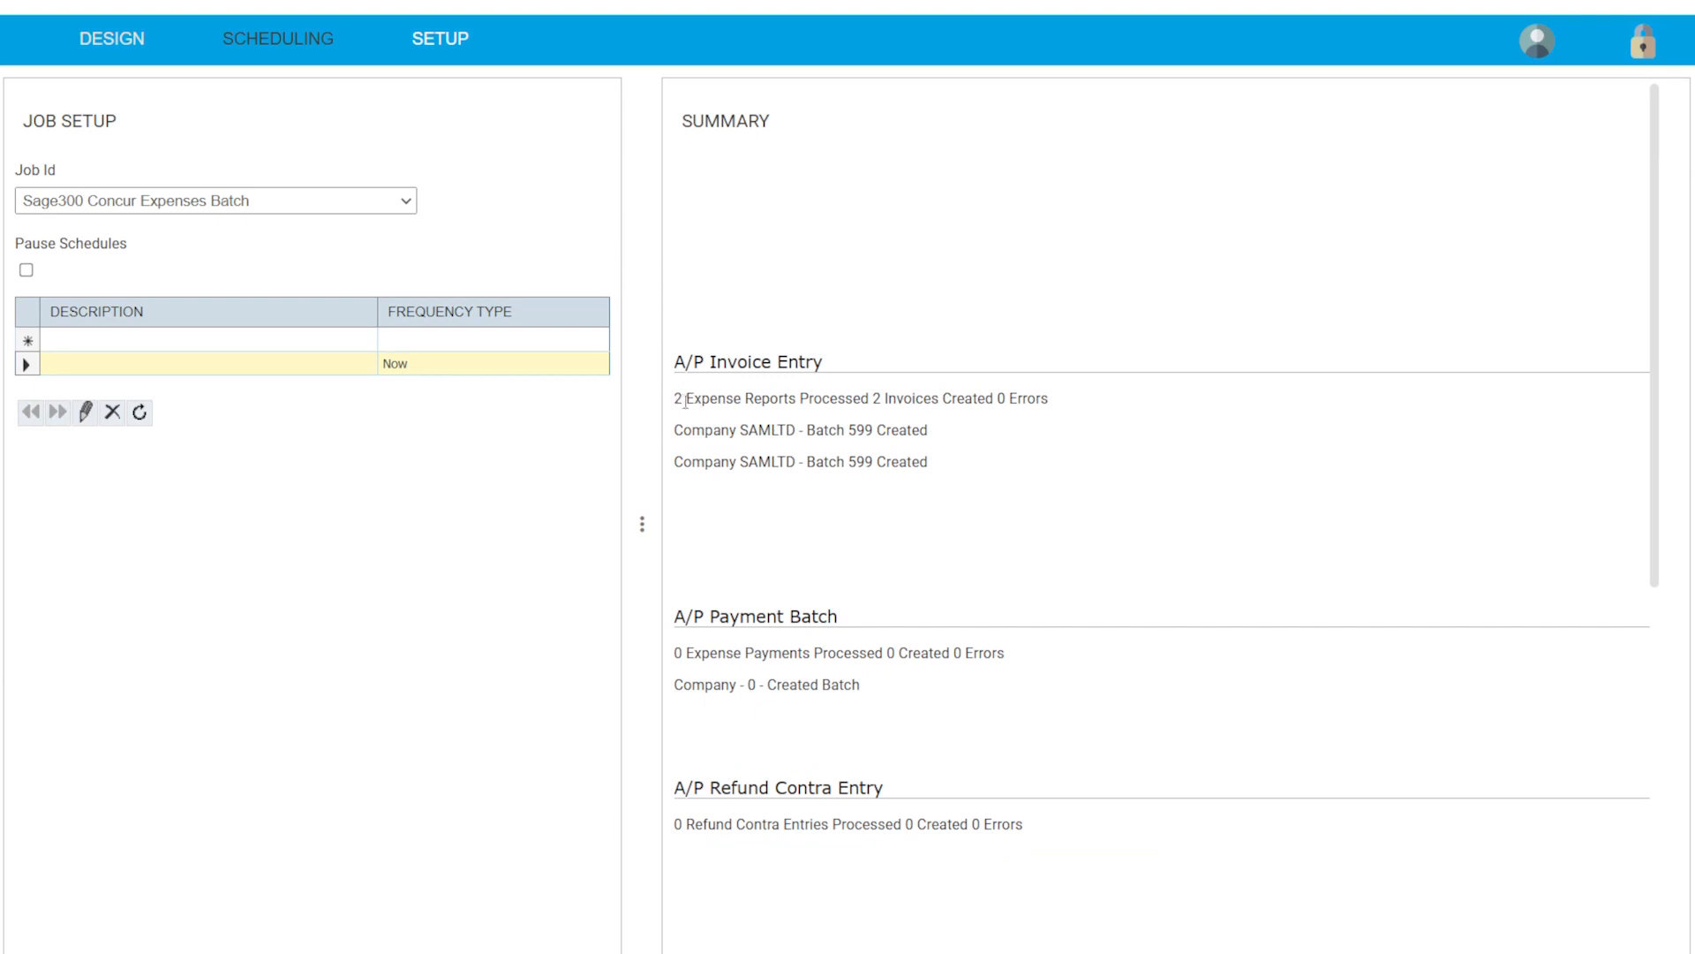
left_click_drag(871, 398, 904, 398)
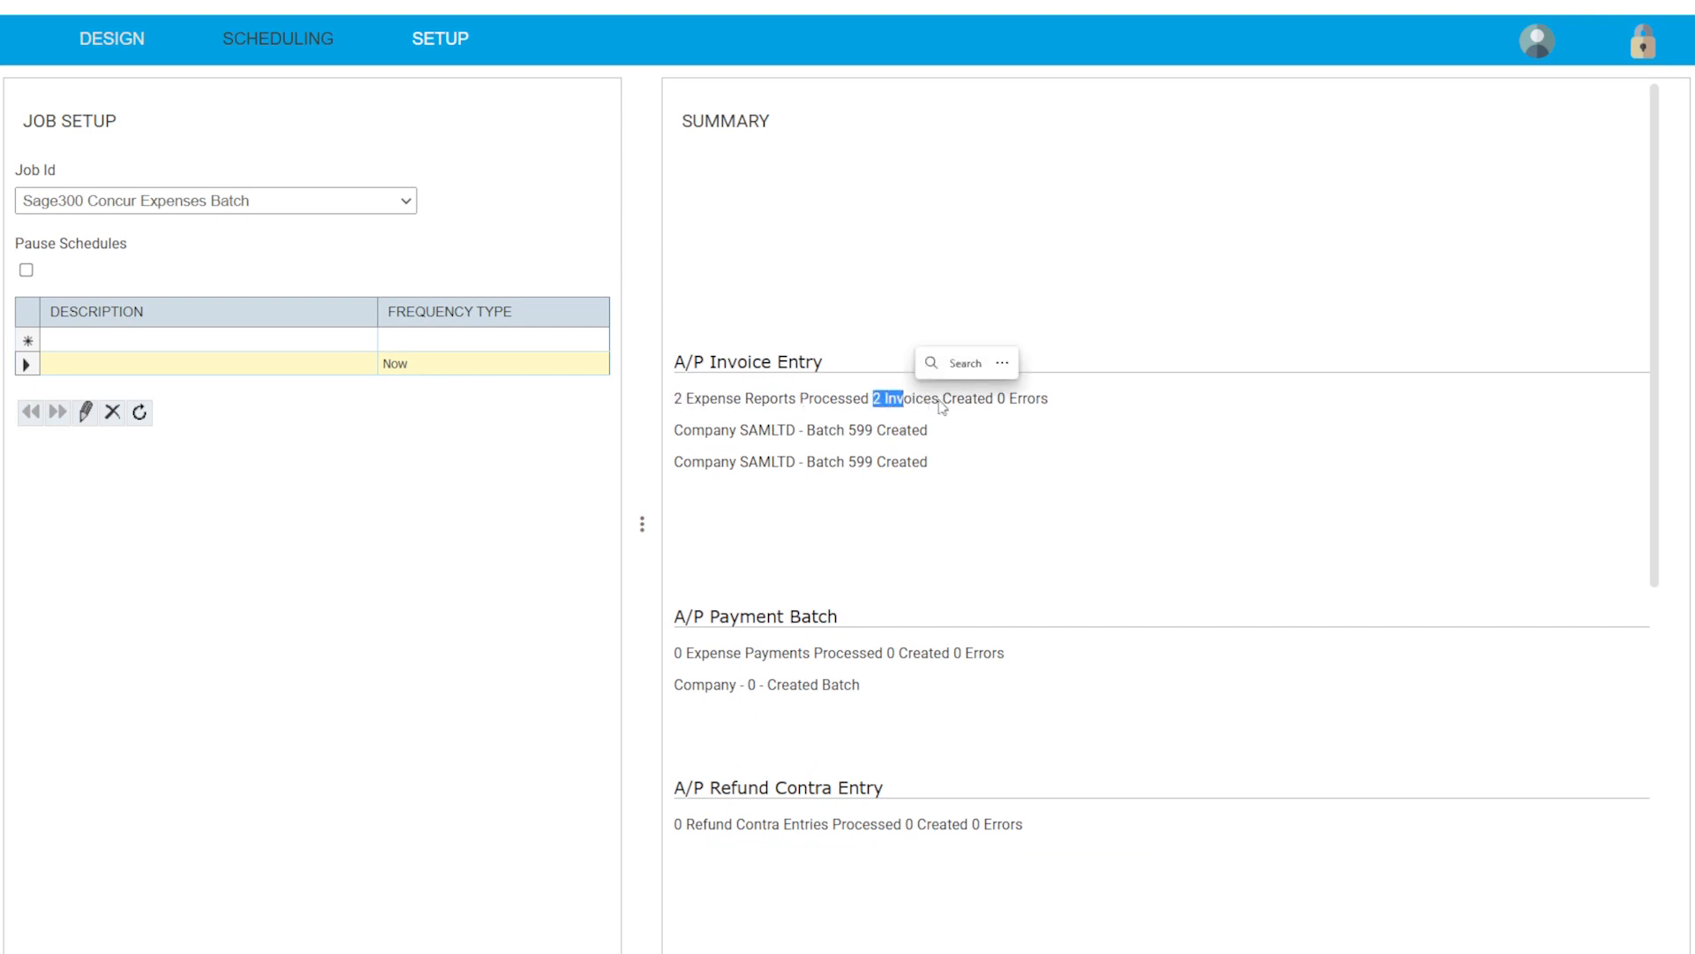
left_click(1177, 328)
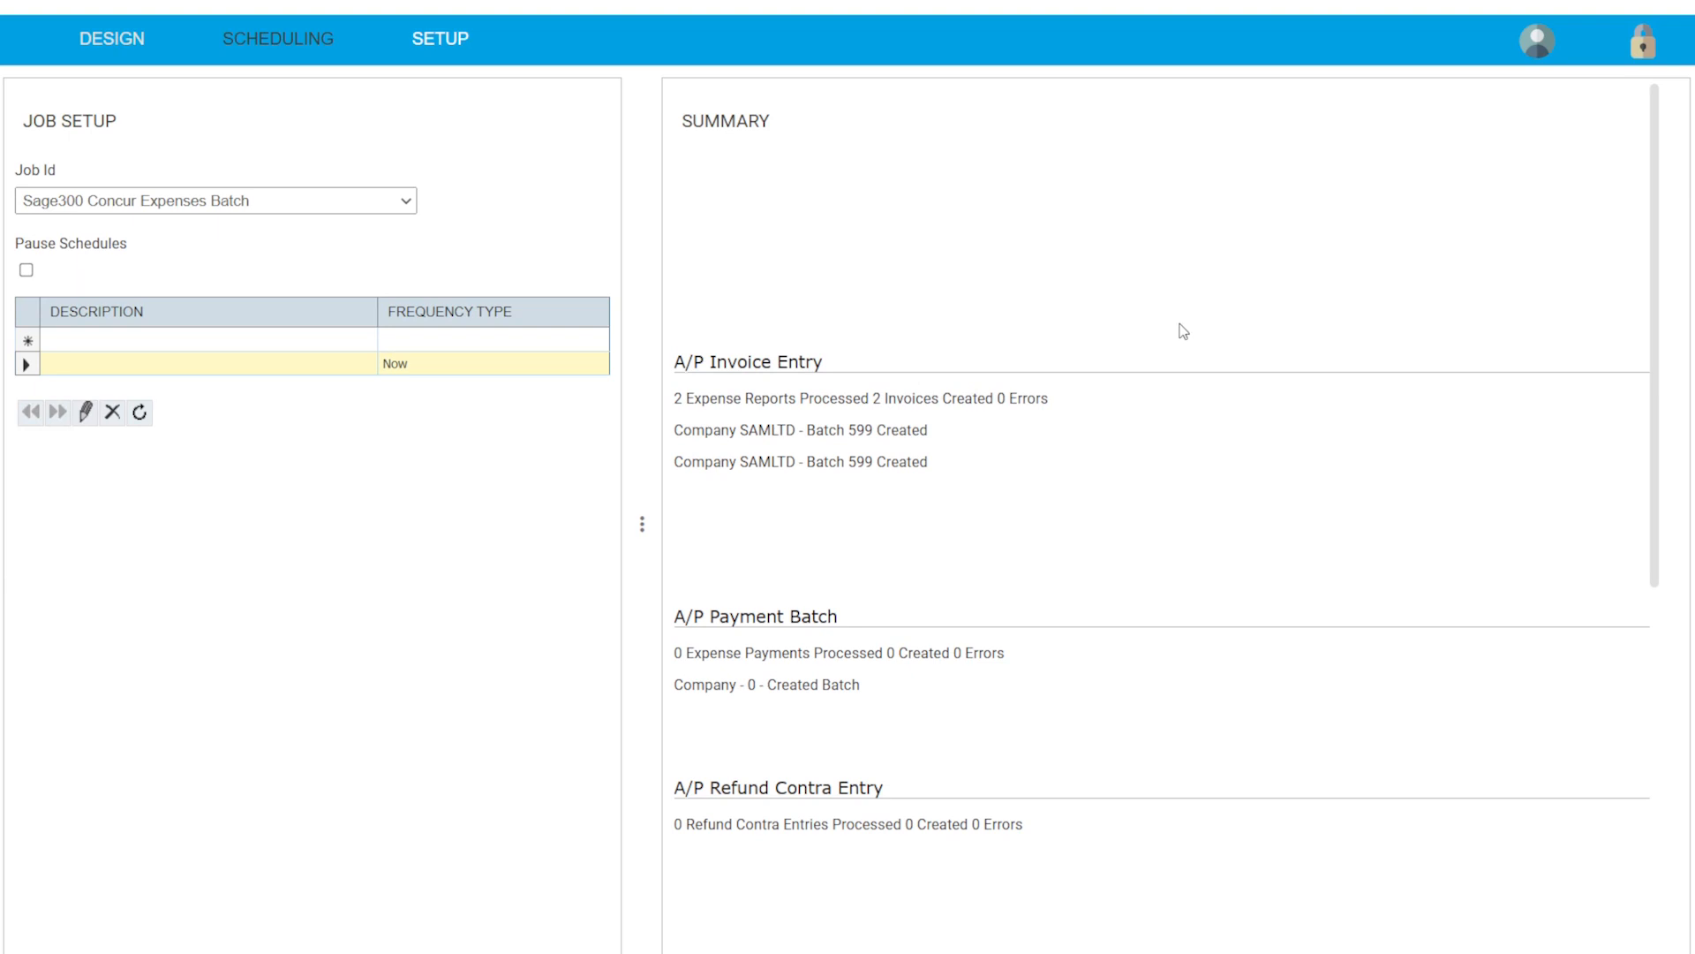
left_click_drag(849, 428, 870, 430)
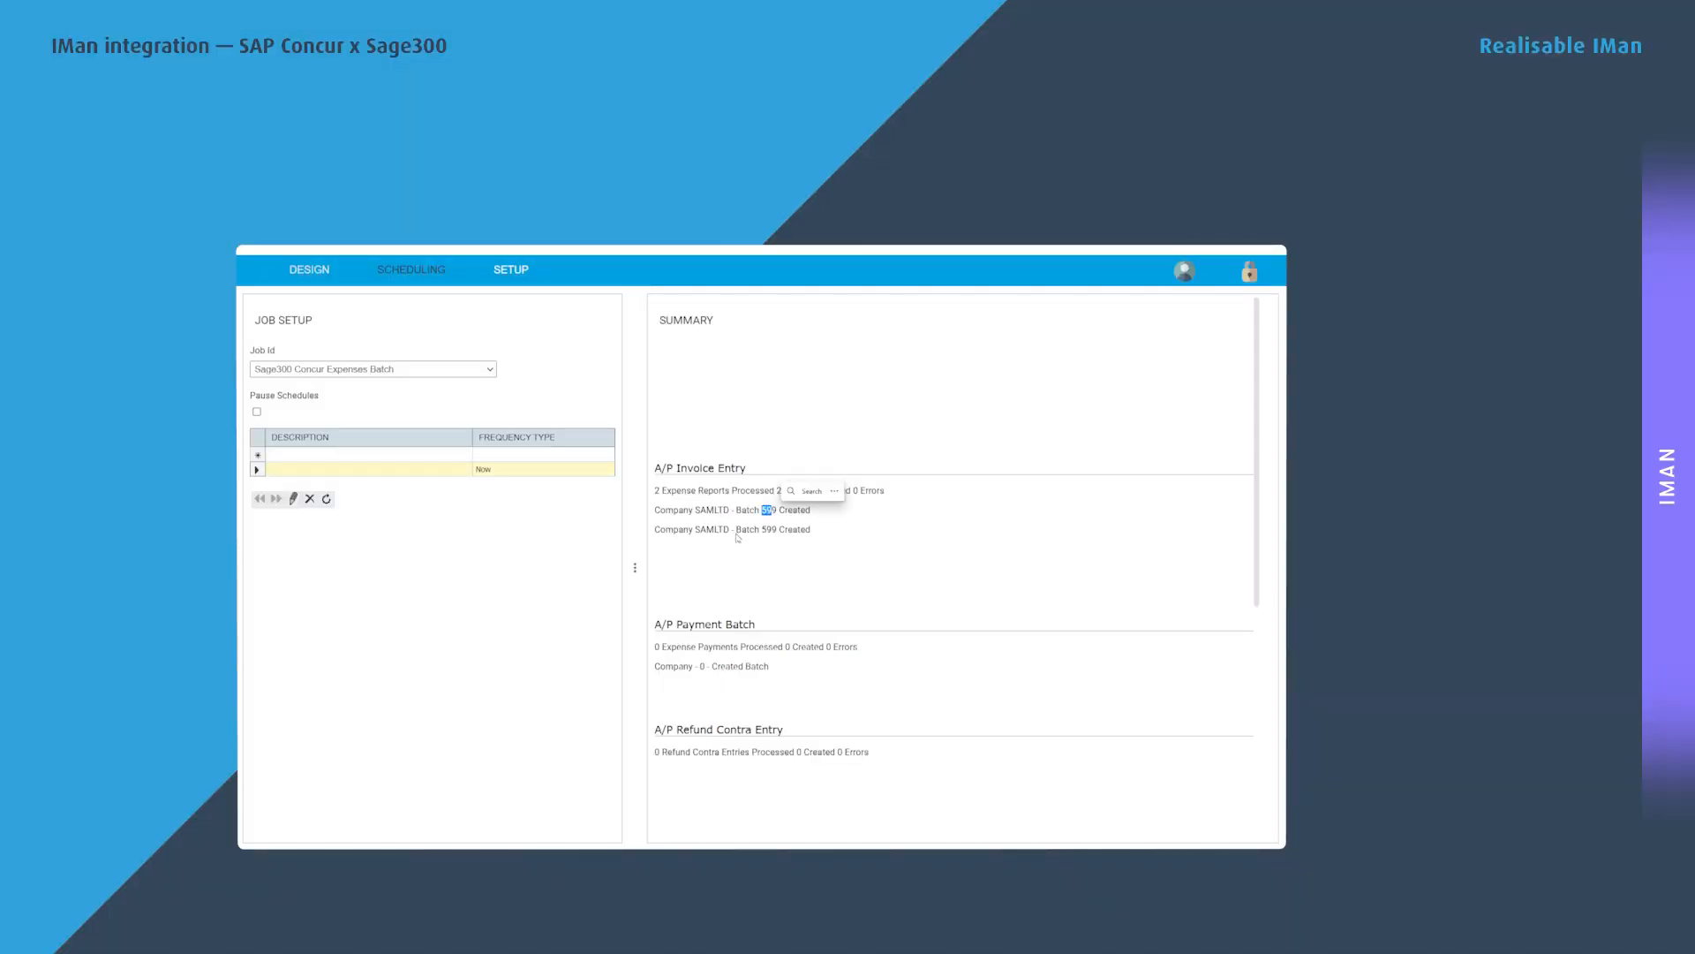
left_click(738, 536)
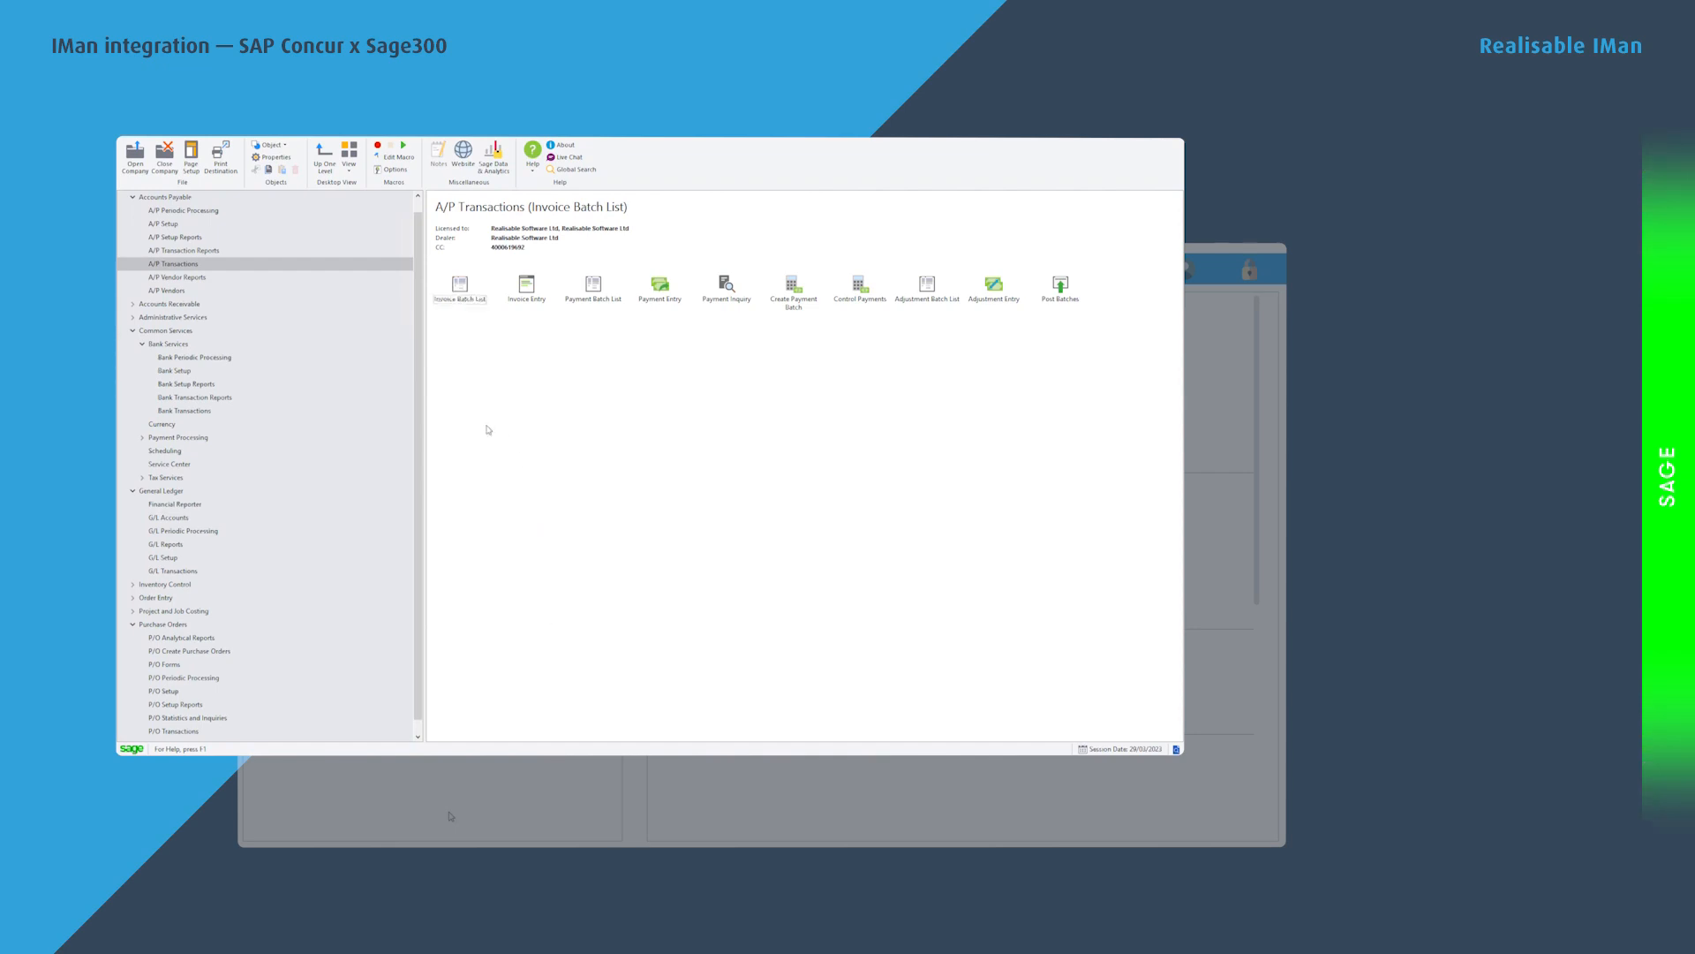
Open Invoice Batch 599 and review entry 1's Sage300 Expense description and imported document number.
left_click(460, 296)
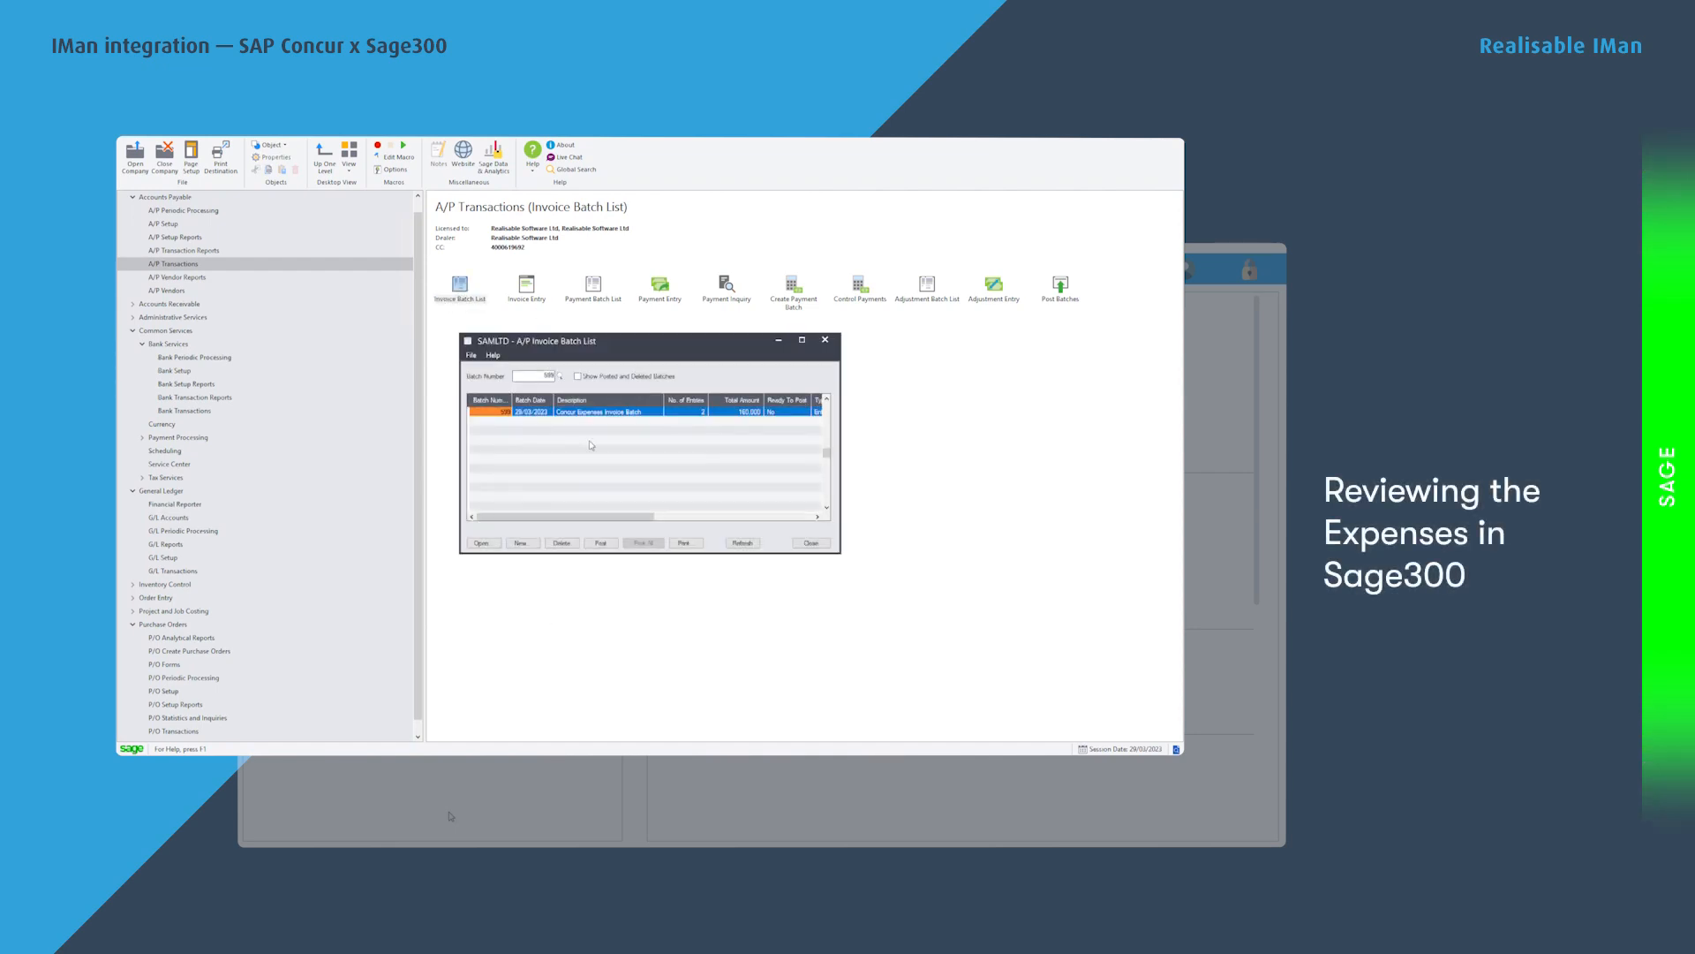
double_click(508, 419)
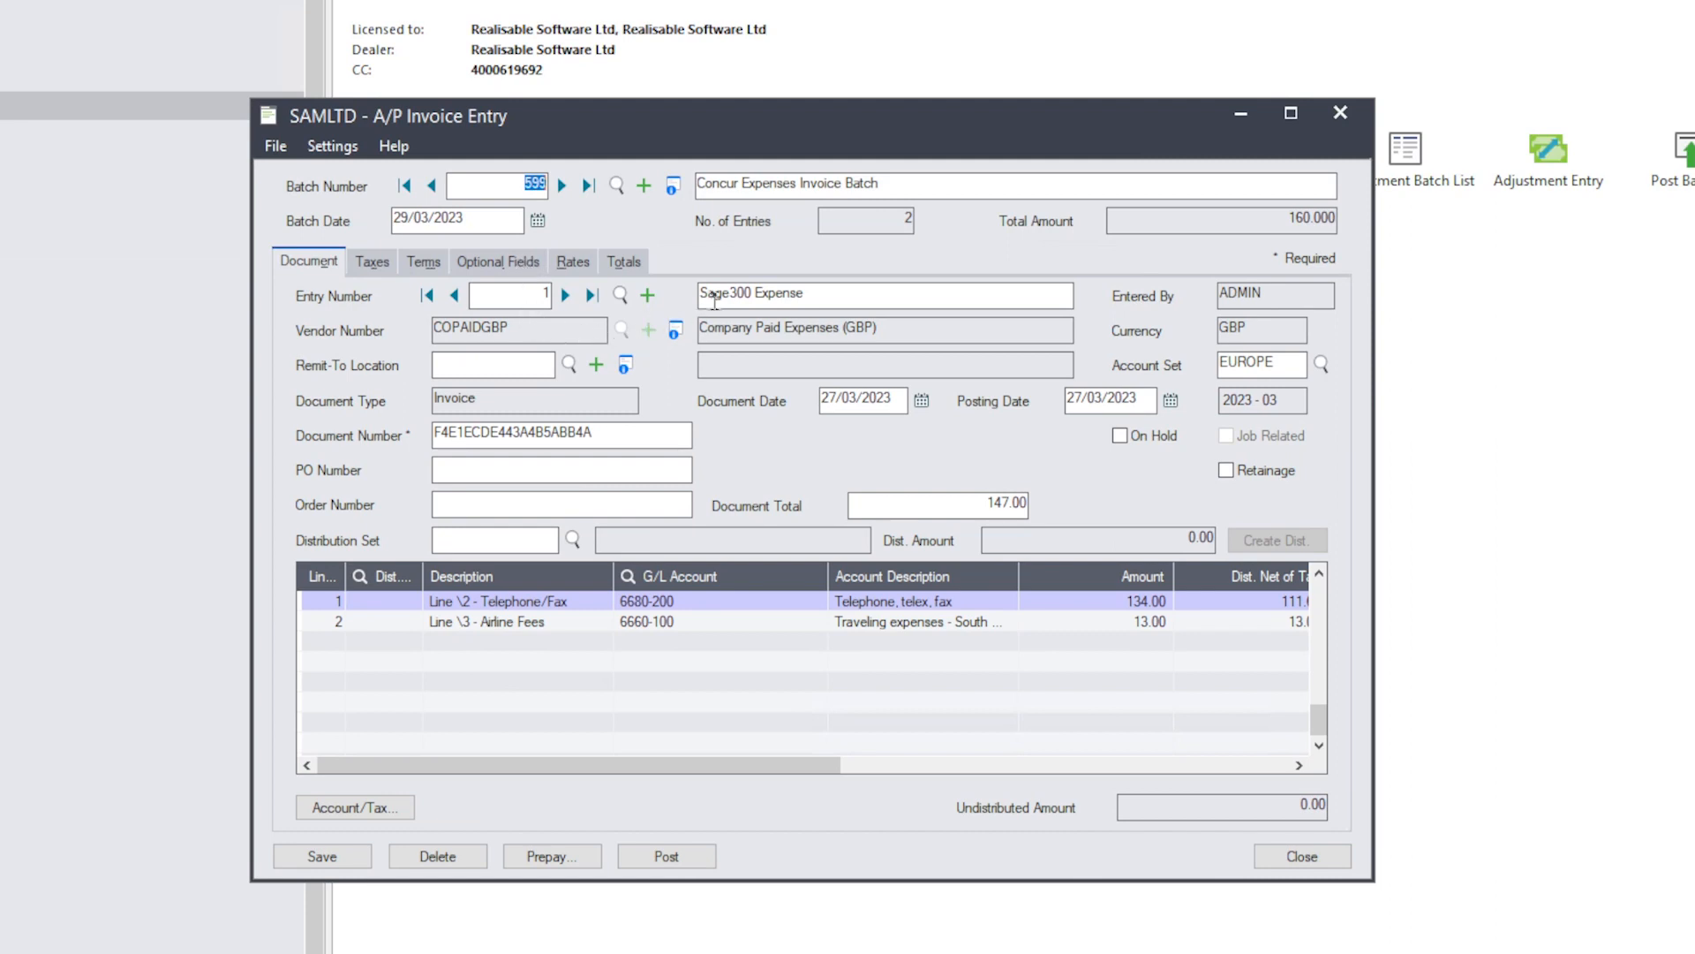
left_click_drag(706, 300, 852, 287)
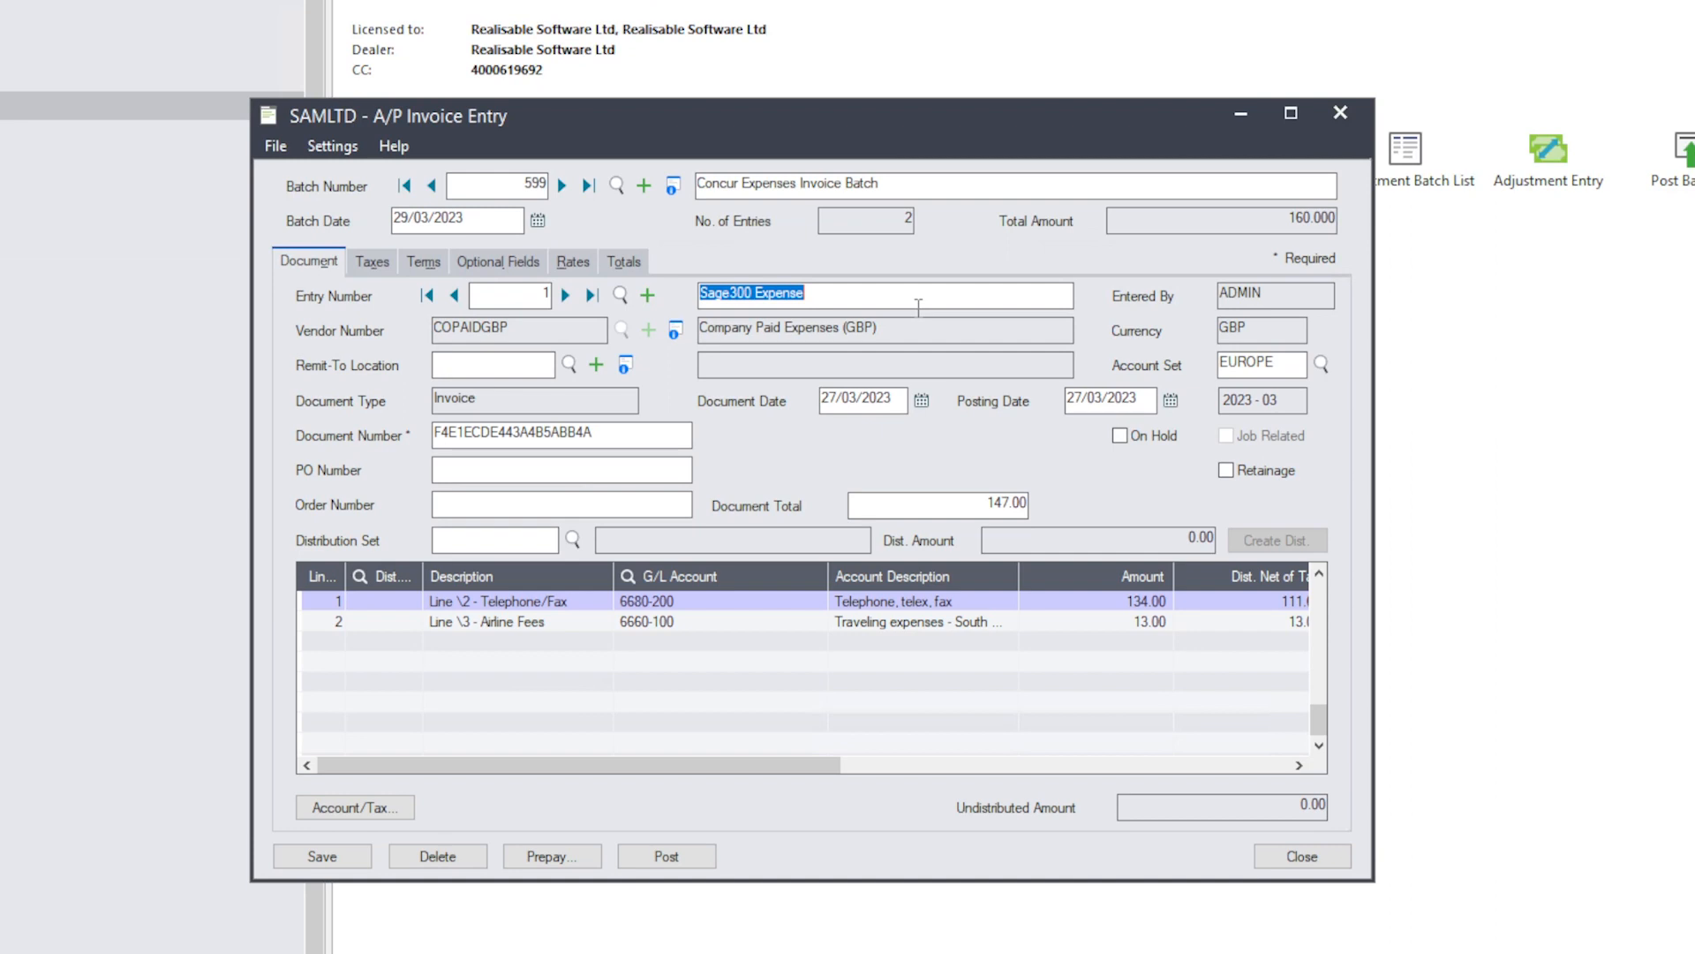
left_click_drag(450, 432, 536, 432)
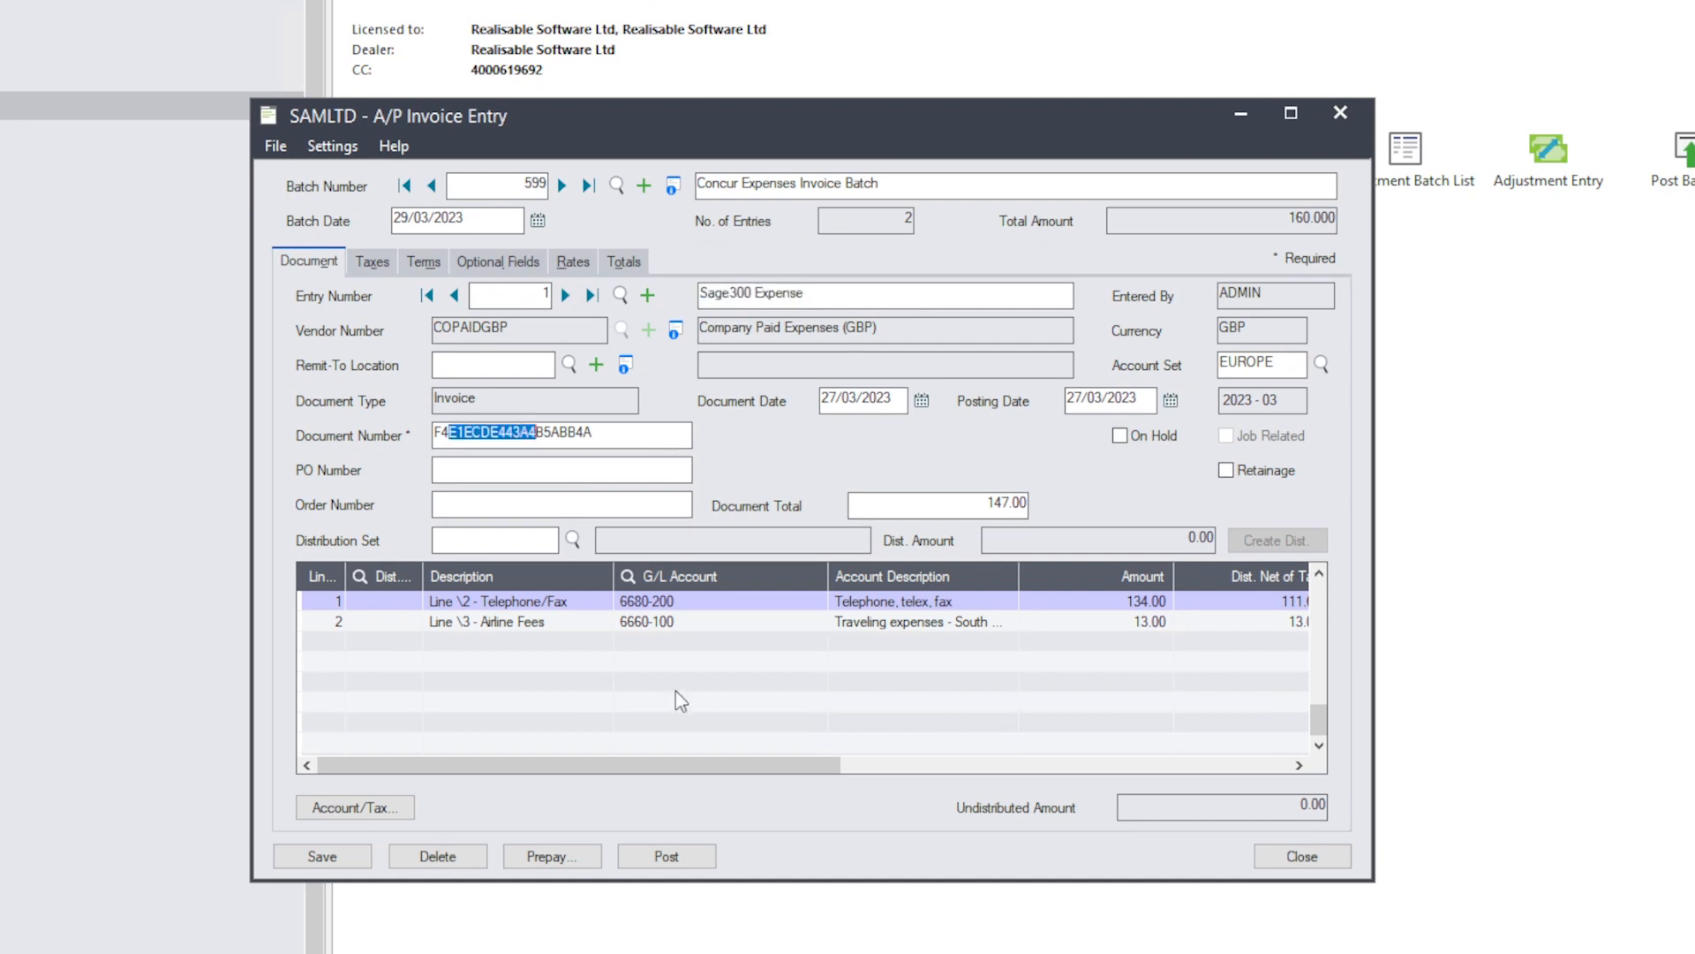
left_click(654, 438)
Review the Telephone/Fax line on account 6680-200 and the Airline Fees line.
left_click(516, 604)
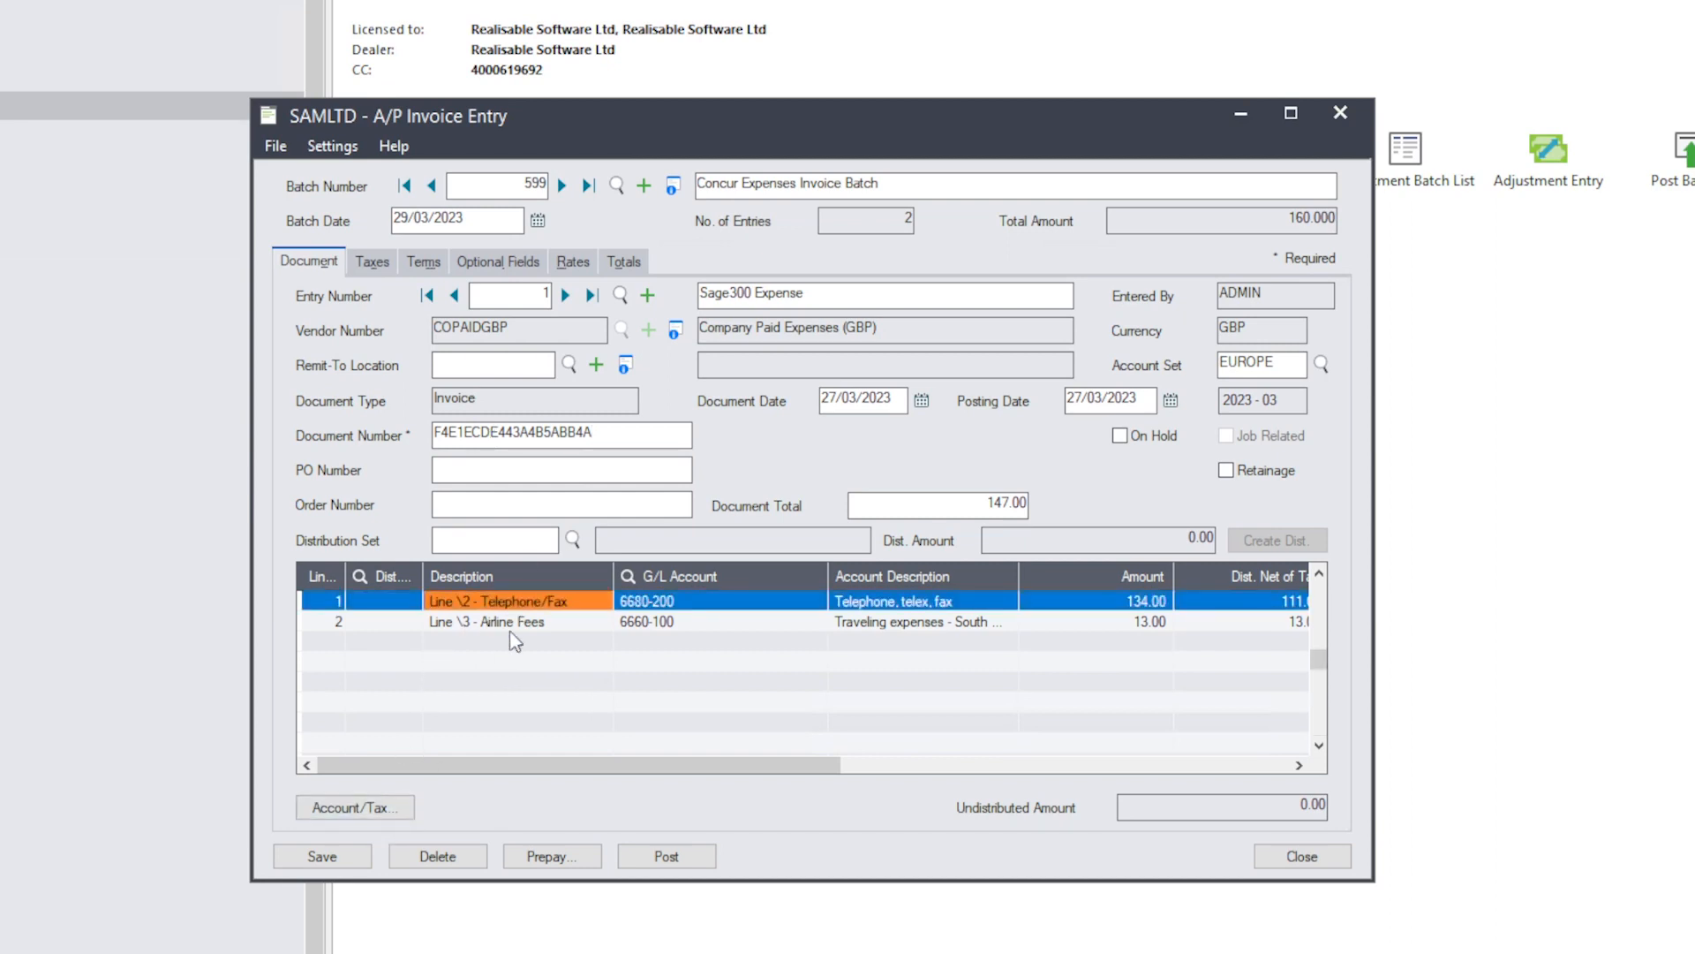
left_click(512, 623)
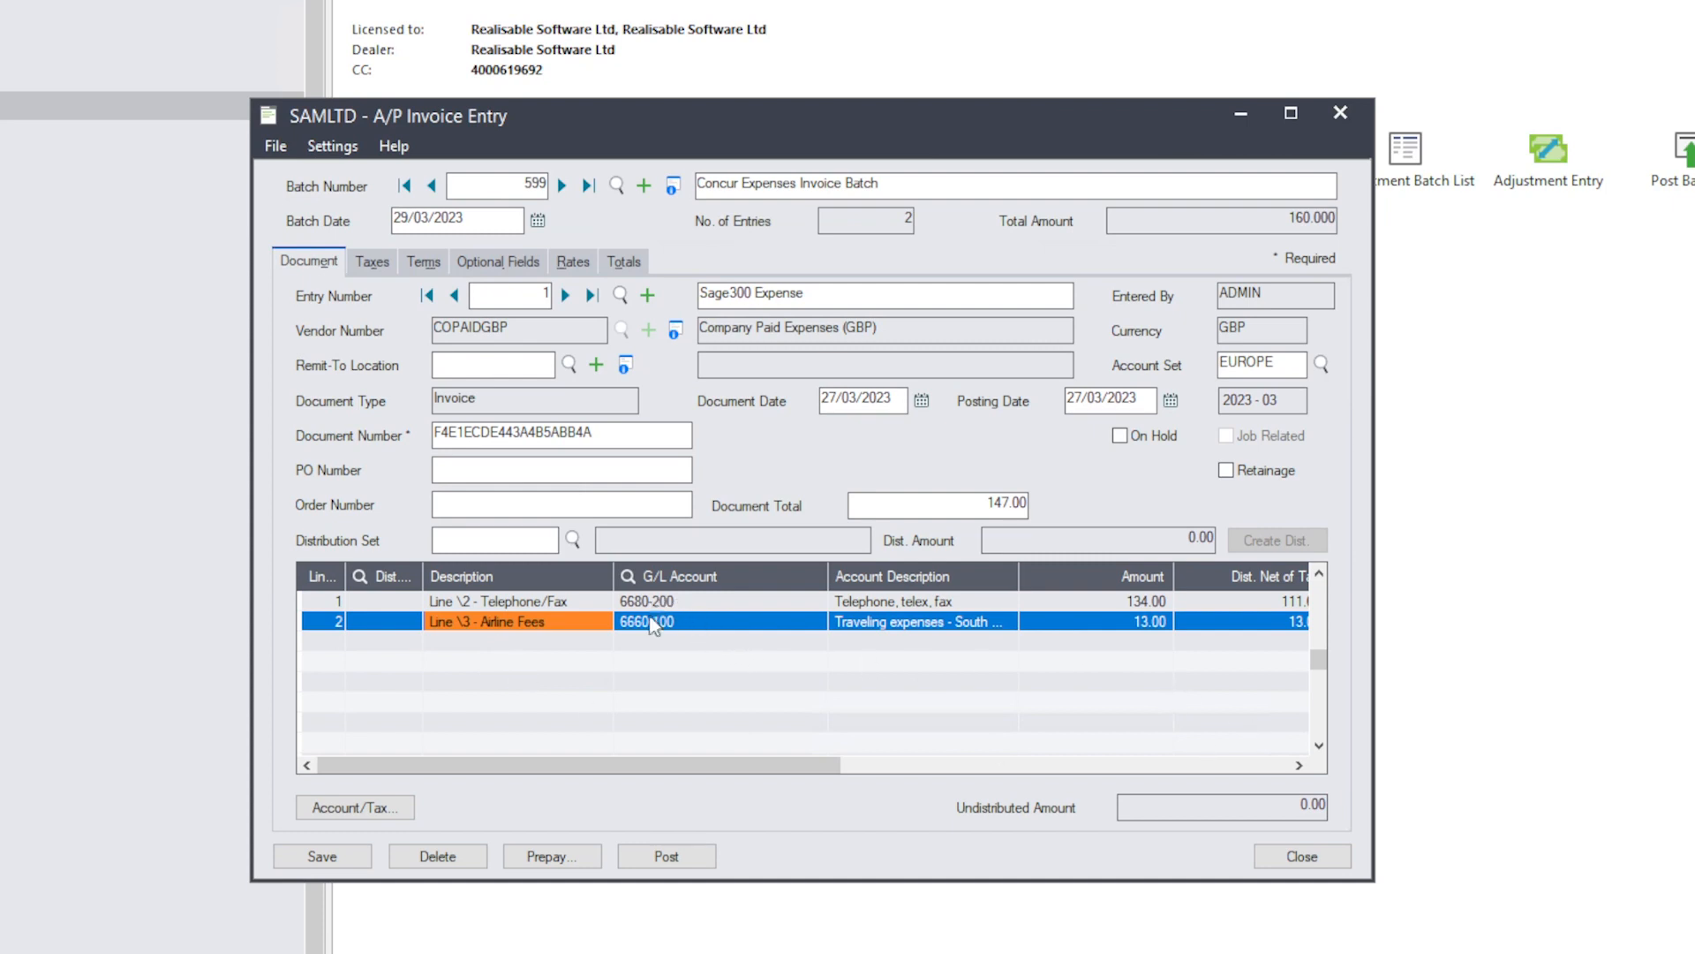
left_click(687, 604)
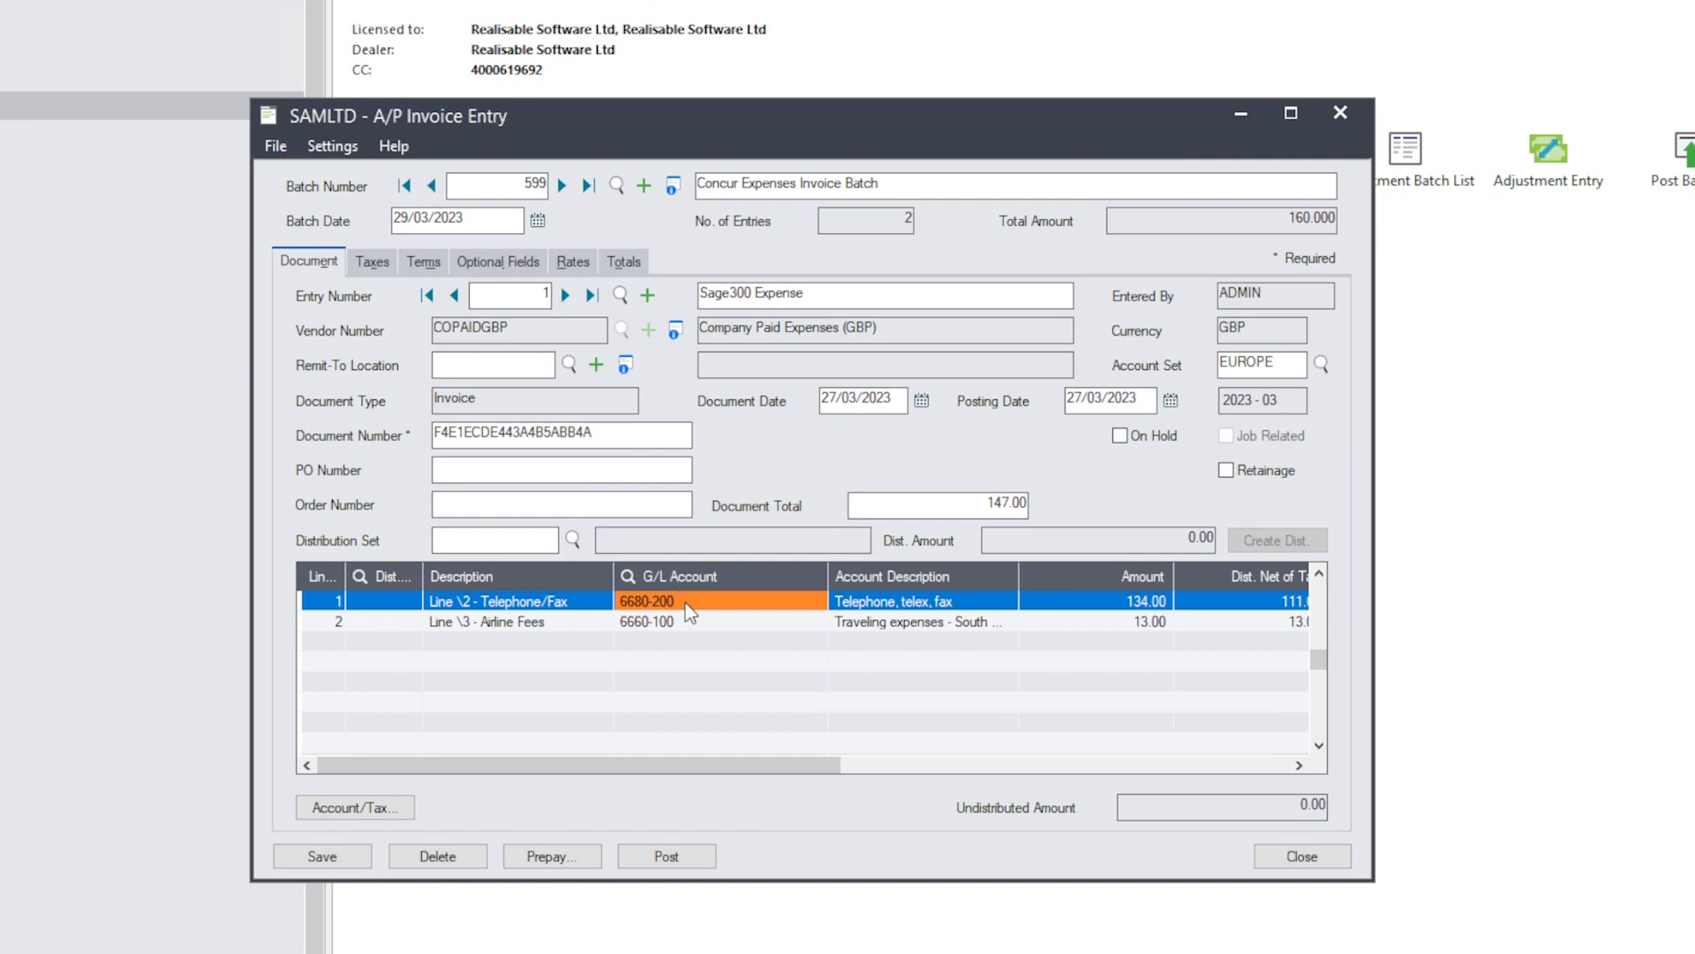
double_click(851, 604)
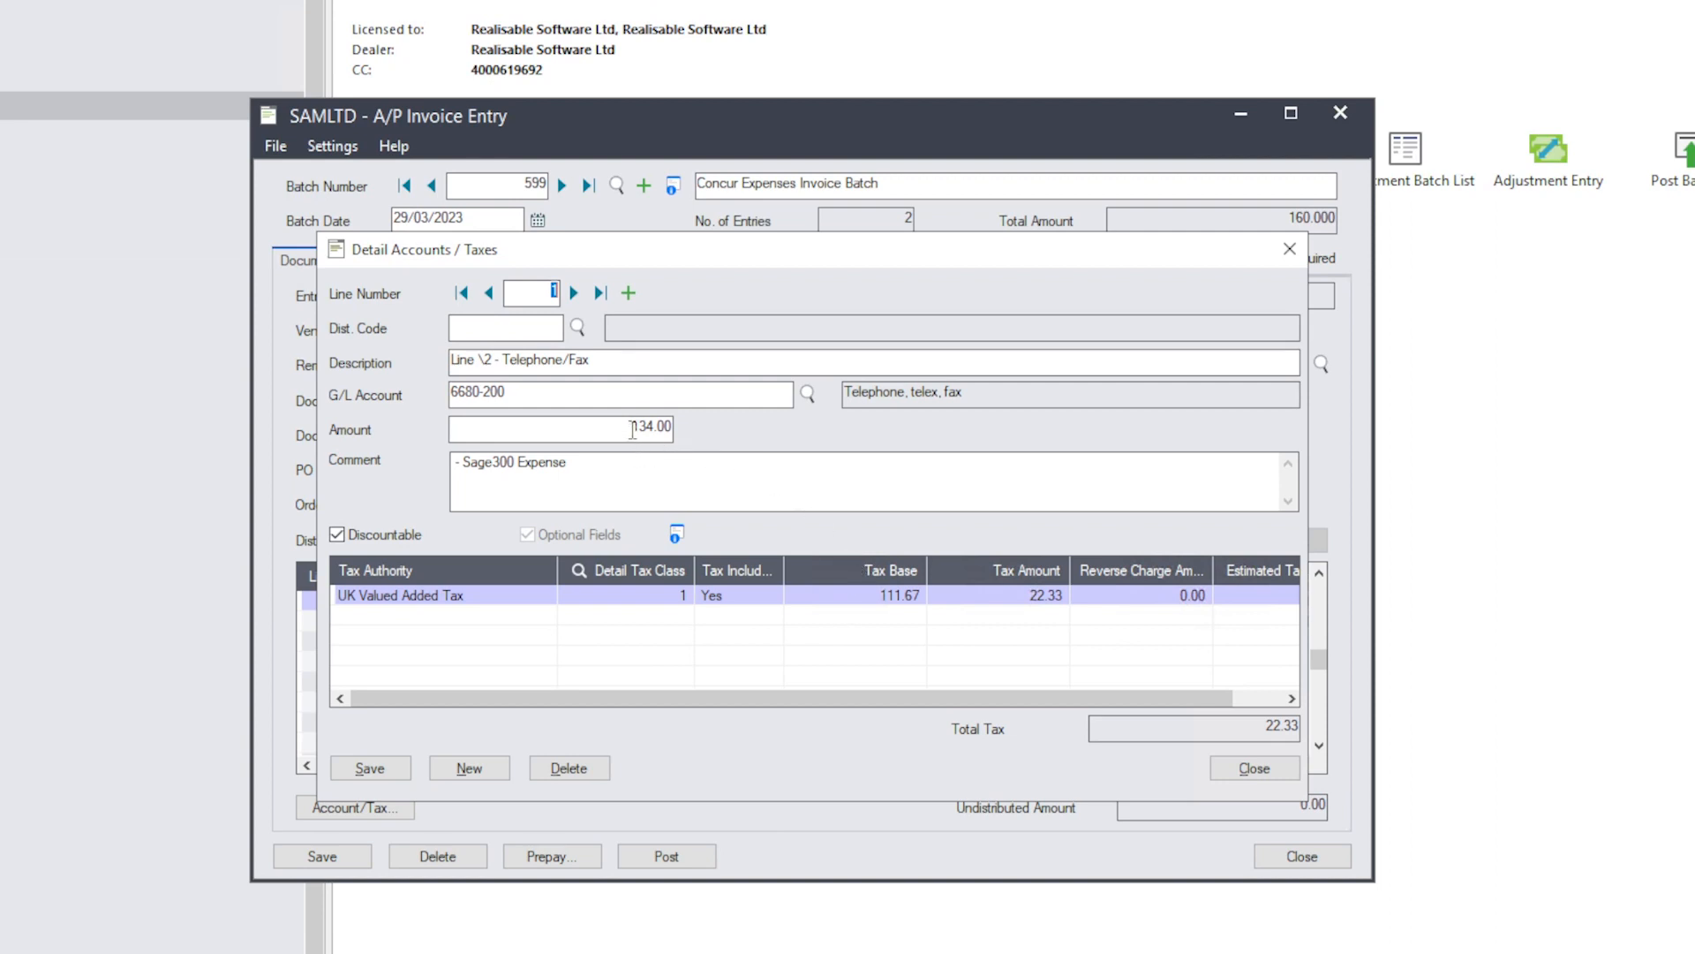
left_click_drag(633, 429, 675, 438)
left_click(574, 296)
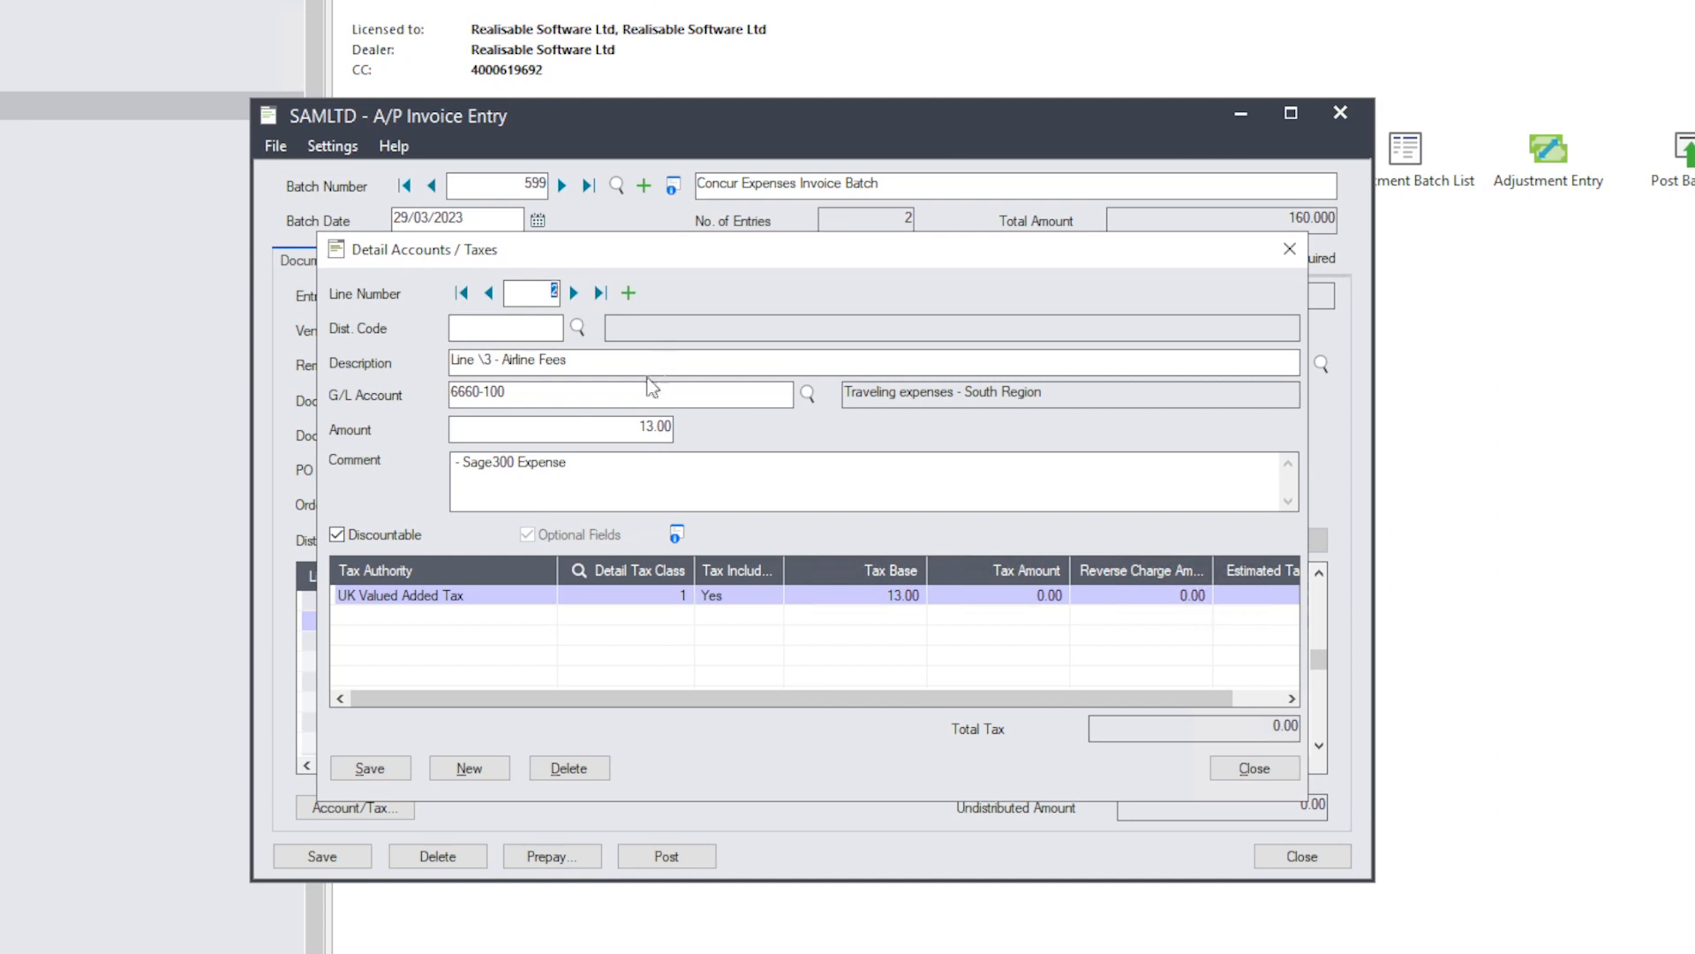
left_click(883, 596)
left_click(1014, 598)
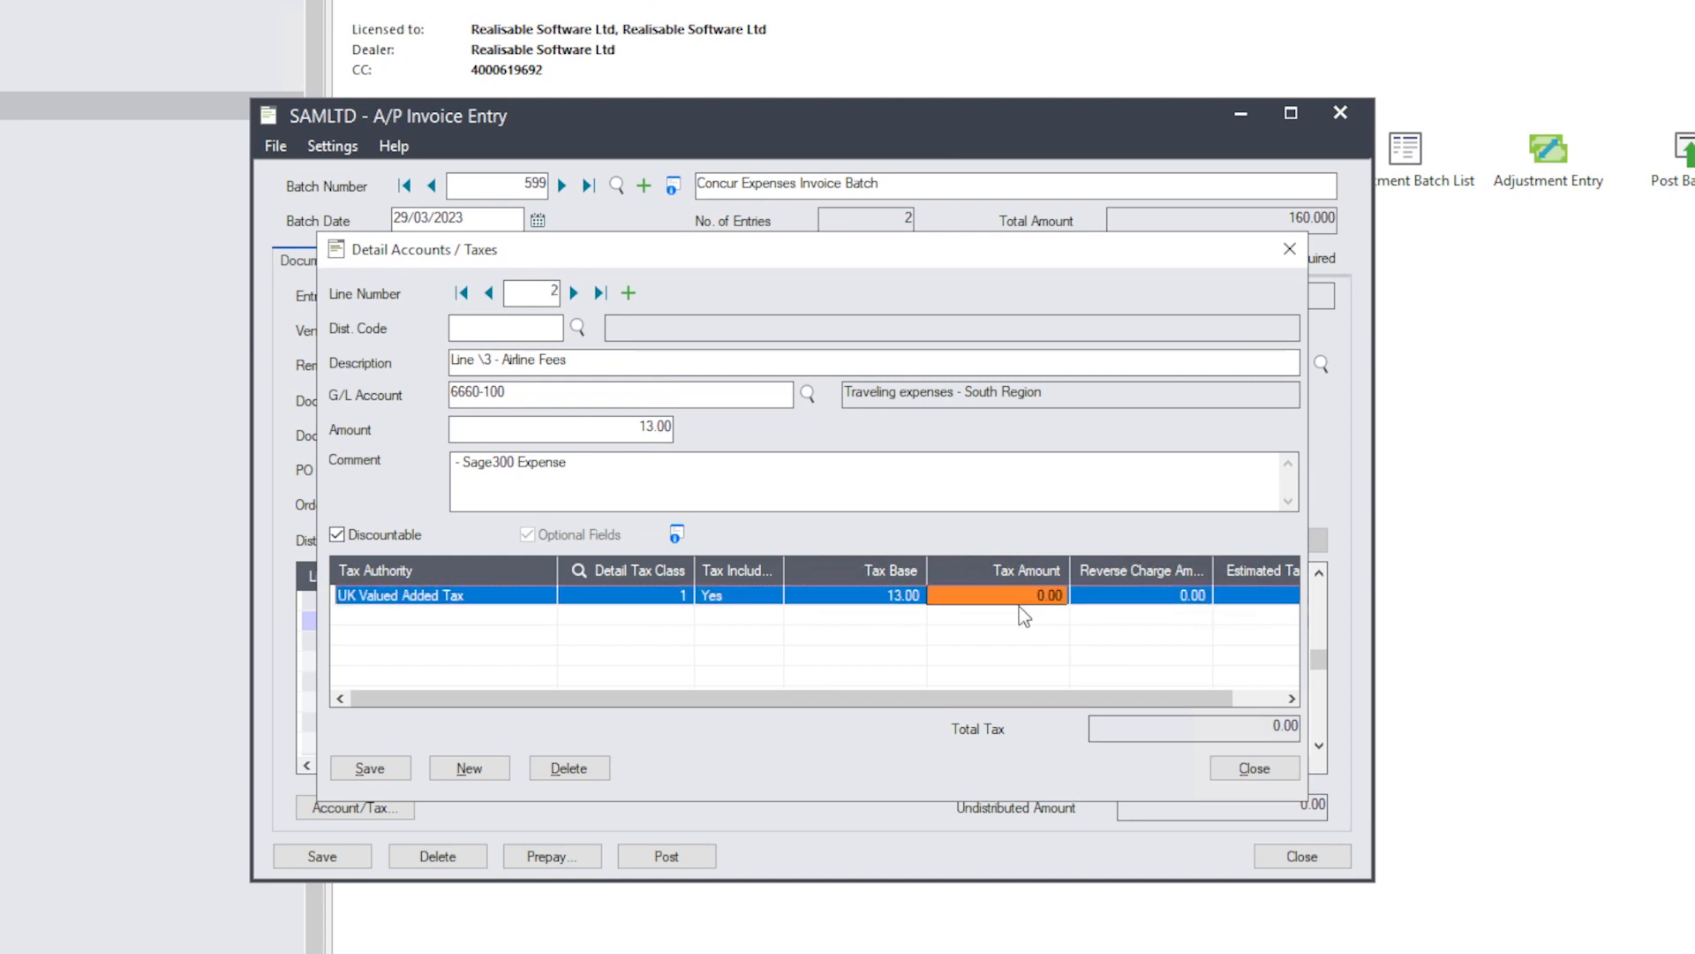
left_click(1300, 252)
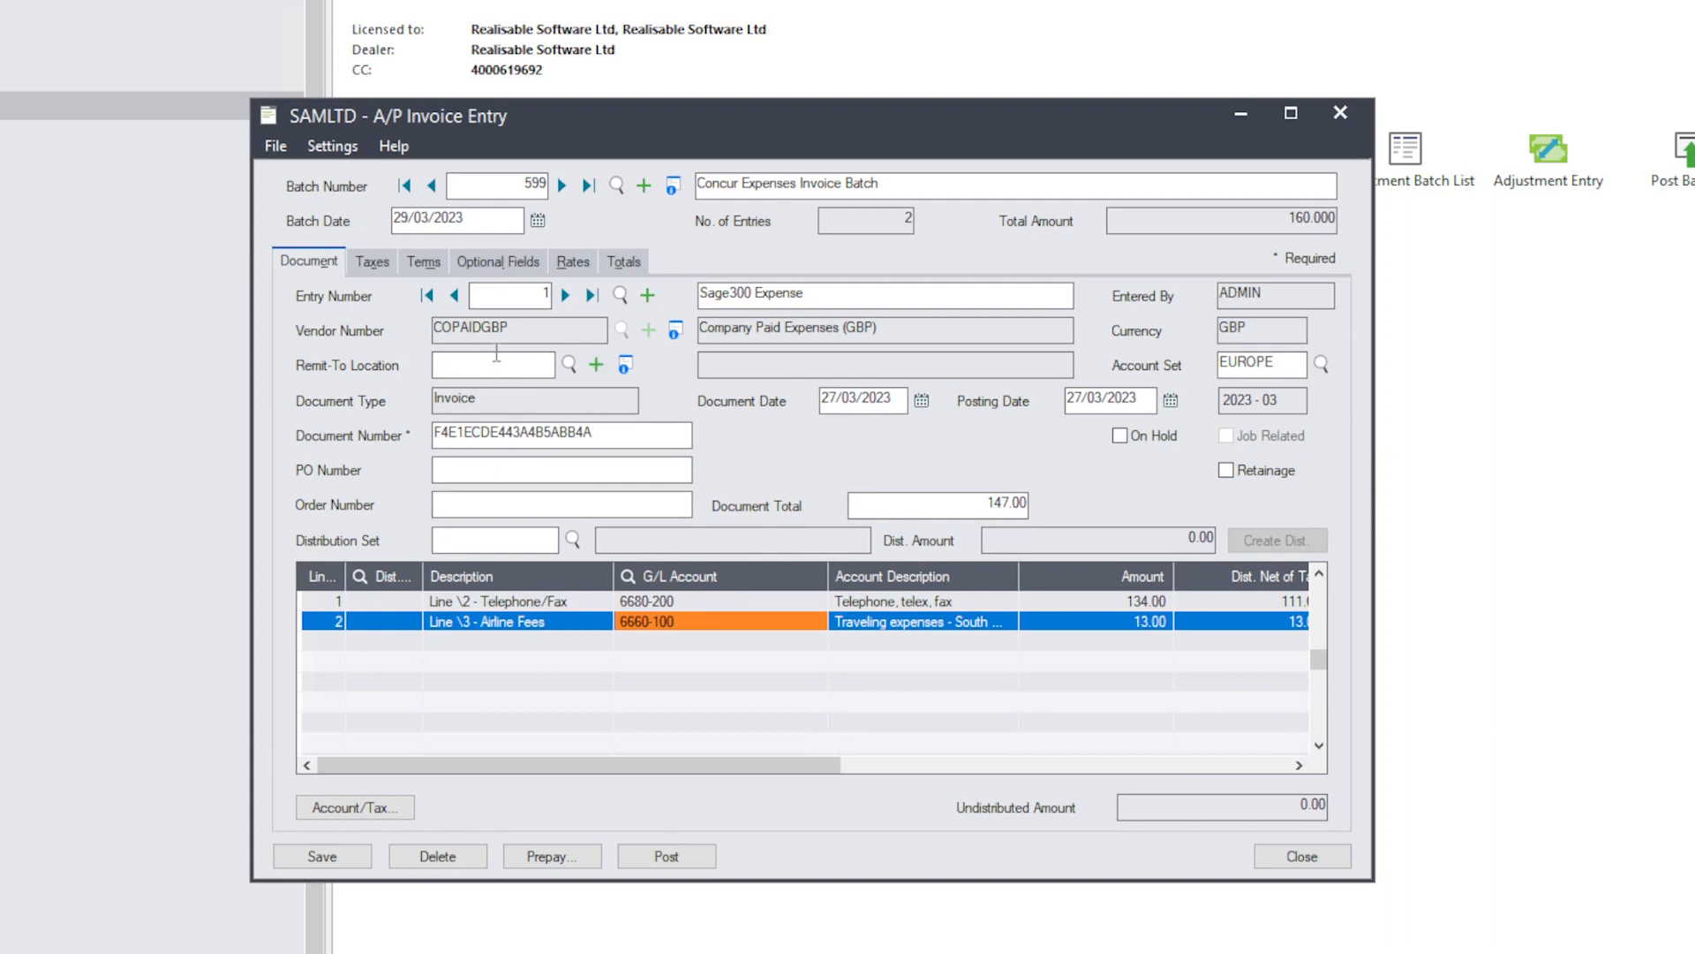
Advance to entry 2 and review its document number and 13.00 Airline Fees line on 6660-100.
left_click(565, 294)
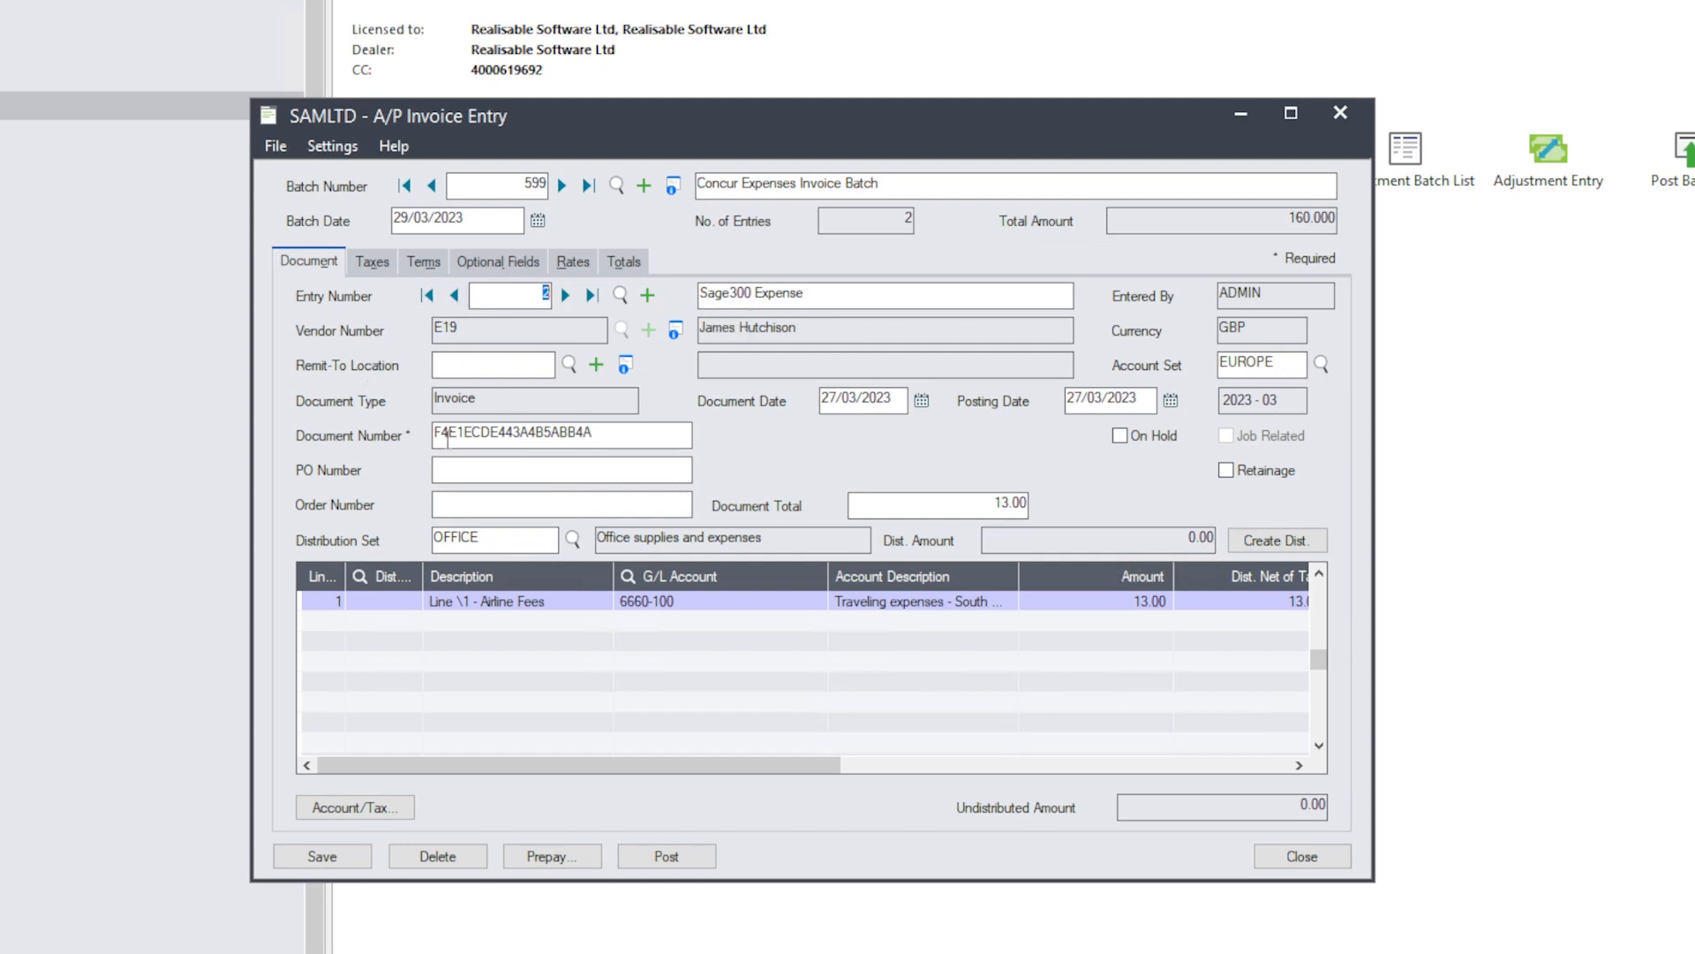
left_click_drag(449, 432, 600, 432)
left_click(495, 611)
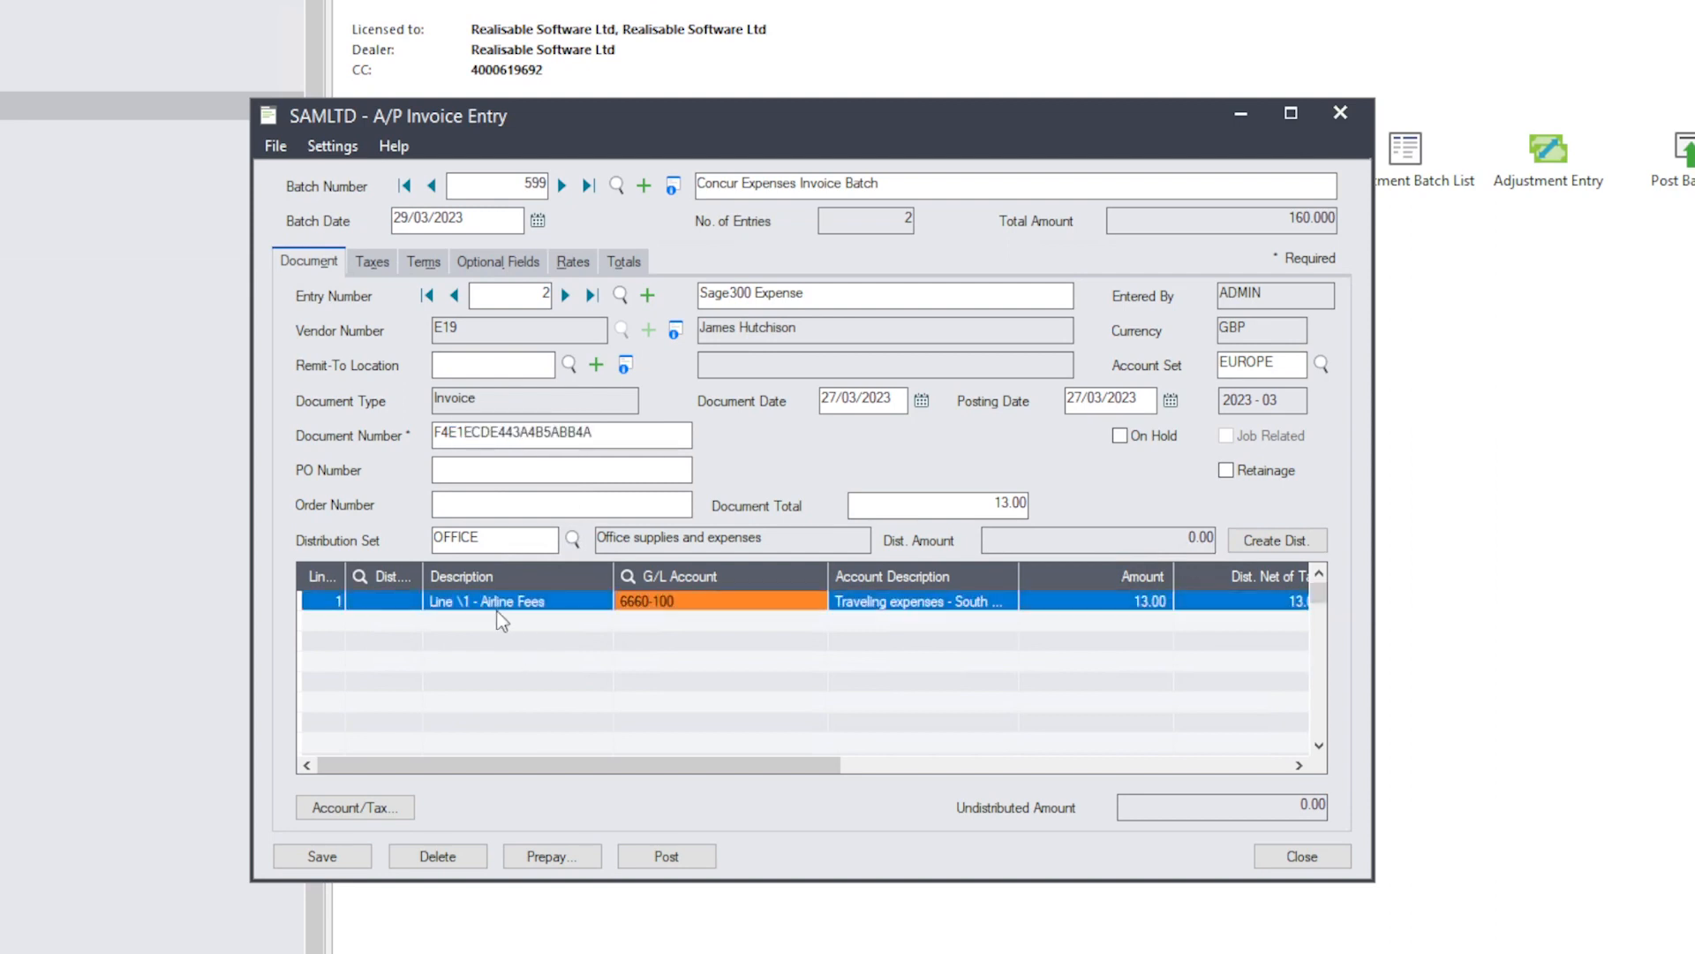